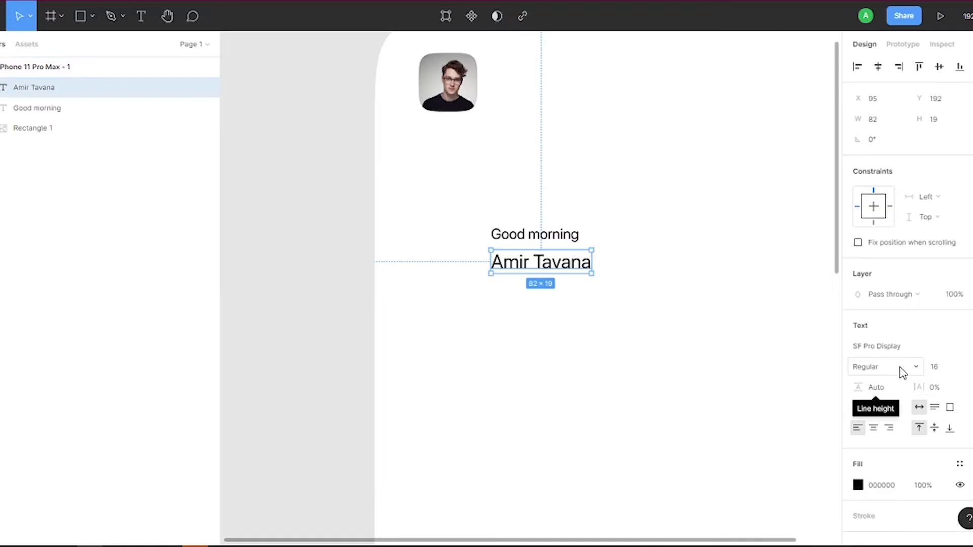
- Group the greeting and name texts and move them beside the profile photo
left_click(548, 234, "shift")
key("ctrl+g")
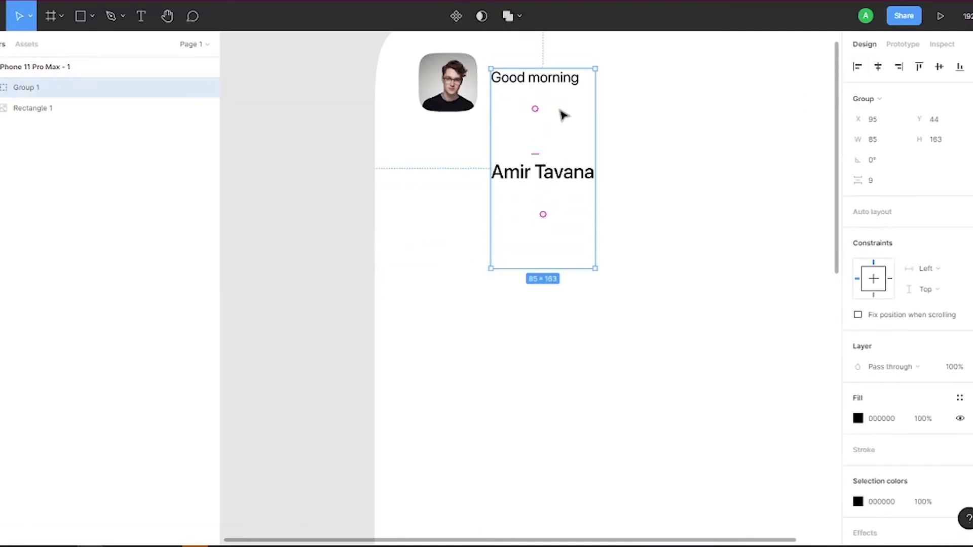
left_click_drag(497, 244, 497, 80)
- Copy the photo to the phone's top-right as a solid F6F6F6 square and launch the Iconly plugin
left_click(448, 82)
scroll(451, 120, "down", 2)
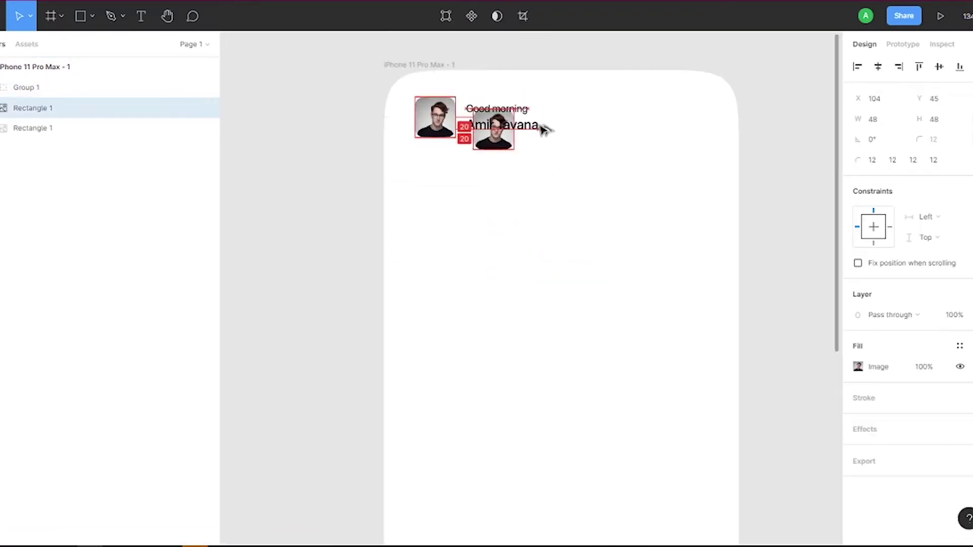
left_click_drag(451, 119, 701, 119)
left_click(858, 366)
left_click(858, 367)
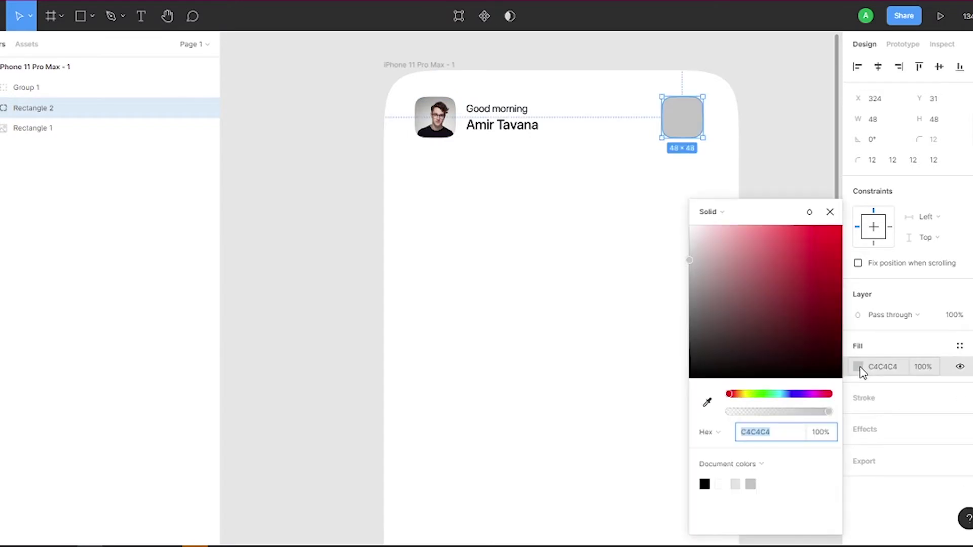
type("f6f6f")
key("Return")
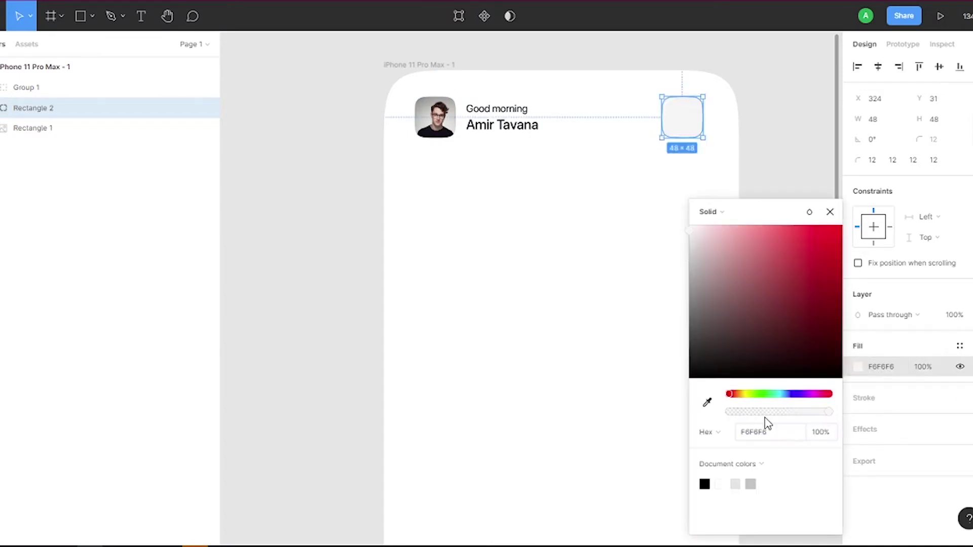
left_click(696, 154)
right_click(750, 132)
left_click(676, 326)
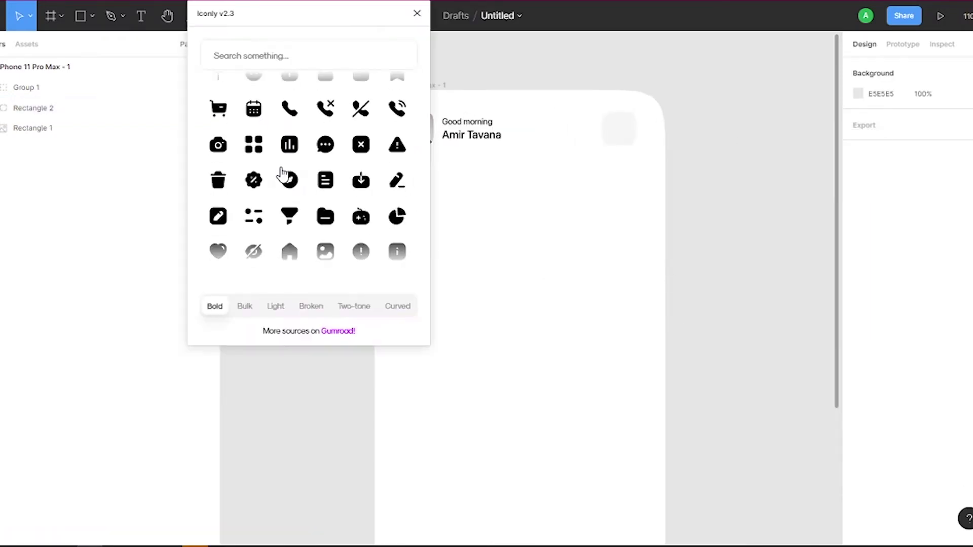
- Insert Iconly's black Notification bell at 24×24 and move it into the grey square
left_click(265, 44)
type("not")
left_click(227, 110)
left_click(218, 107)
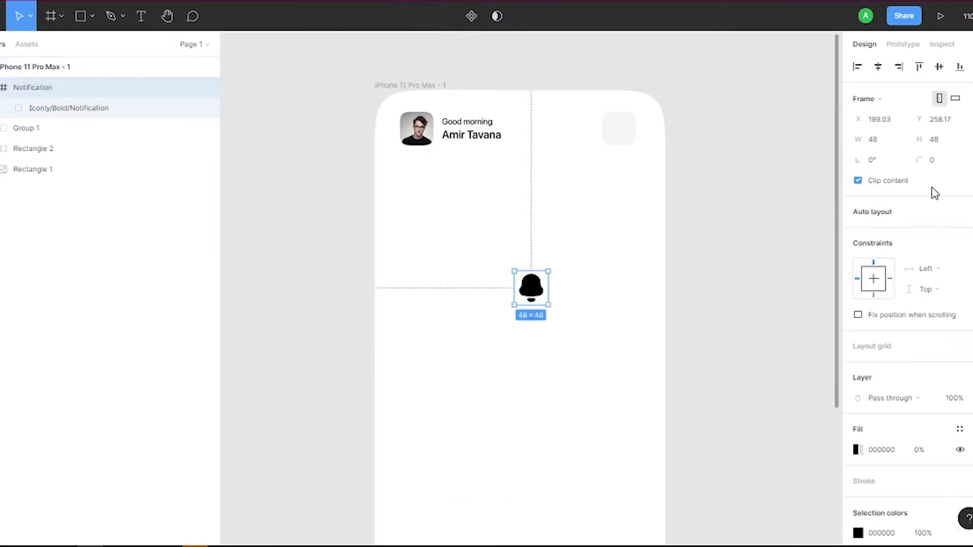
type("4")
key("Return")
left_click(858, 533)
type("FF0000")
key("Return")
left_click_drag(530, 288, 628, 81)
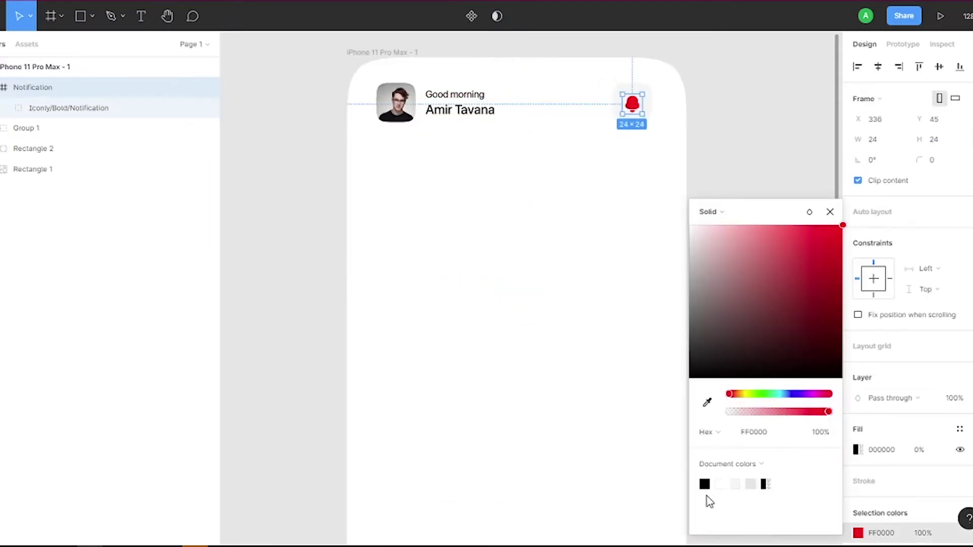
left_click(704, 484)
scroll(619, 109, "up", 5)
left_click(92, 16)
- Add an 8×8 red dot on the bell's top-right corner
left_click(61, 91)
mouse_move(440, 250)
left_mouse_down()
mouse_move(455, 264)
mouse_move(598, 76)
left_mouse_up()
scroll(576, 92, "up", 3)
key("ctrl+v")
left_click(43, 128)
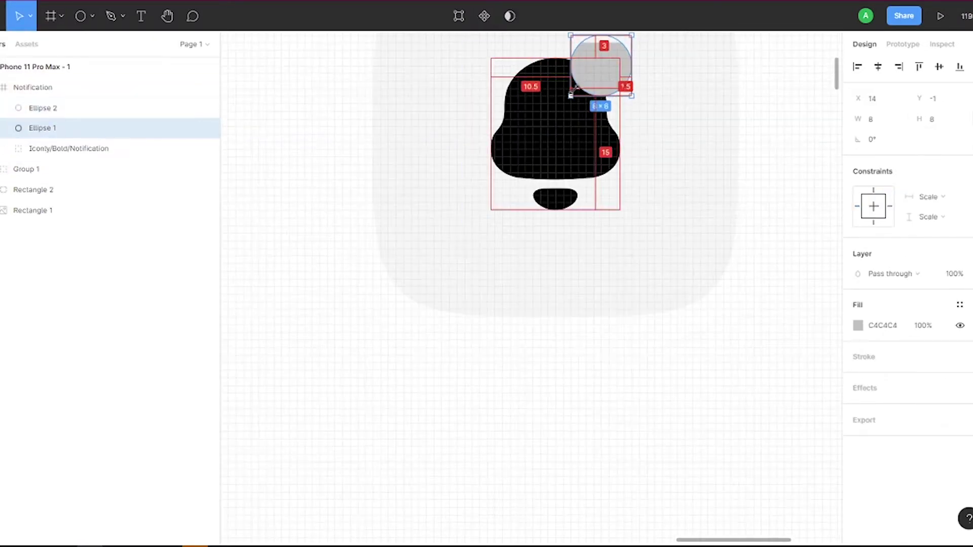
left_click_drag(44, 128, 68, 71)
left_click(858, 346)
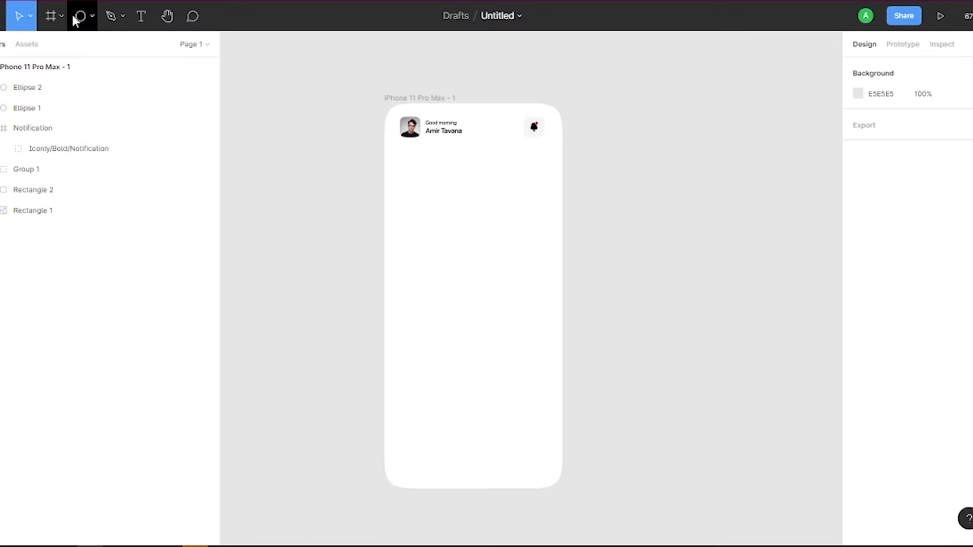
left_click(74, 19)
left_click(30, 43)
- Draw a 336×156 card filled with a linear gradient from 7fdd4c to 60BC2B
left_click_drag(391, 148, 560, 227)
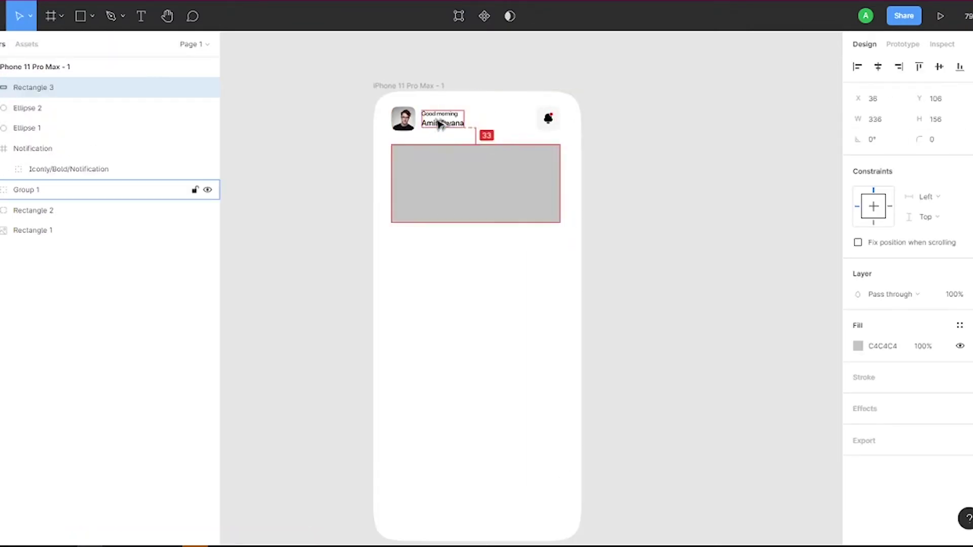
left_click(858, 346)
left_click(704, 210)
left_click(745, 226)
left_click_drag(521, 238, 661, 187)
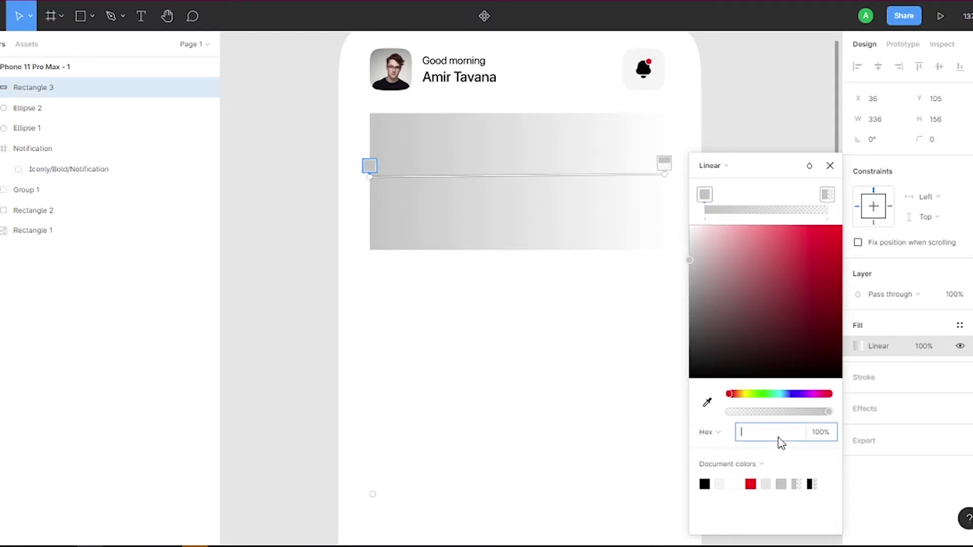
type("7fdd4c")
key("Return")
left_click(706, 401)
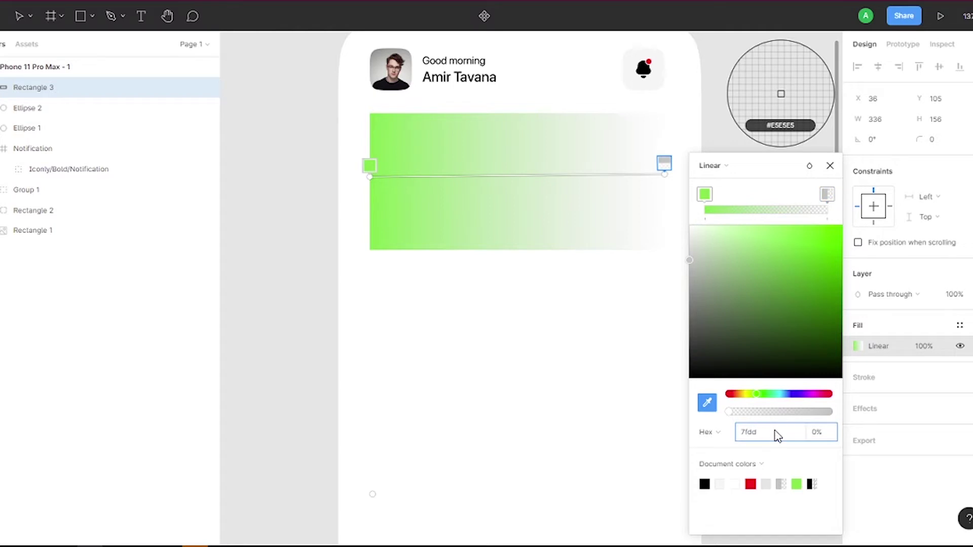
left_click(779, 436)
type("60bc")
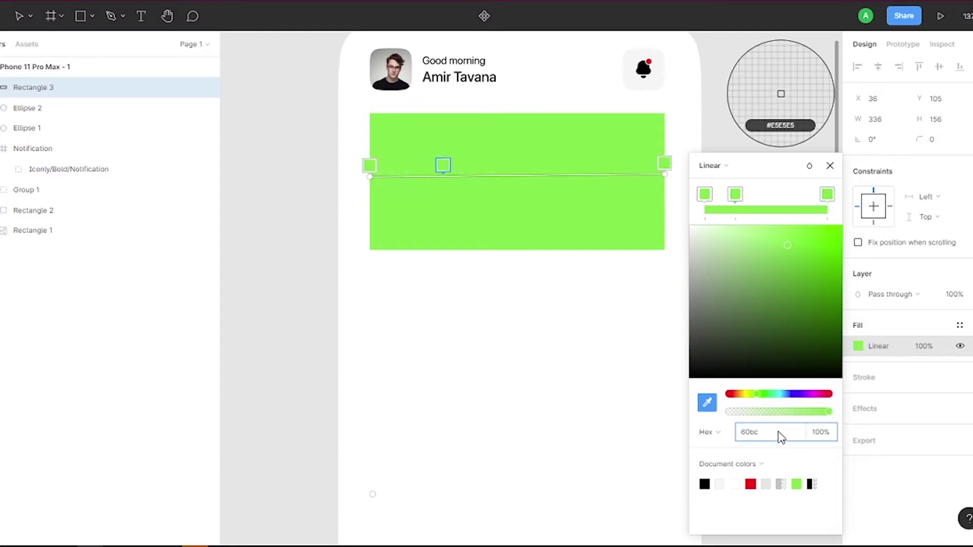
type("2b")
key("Return")
left_click(792, 207)
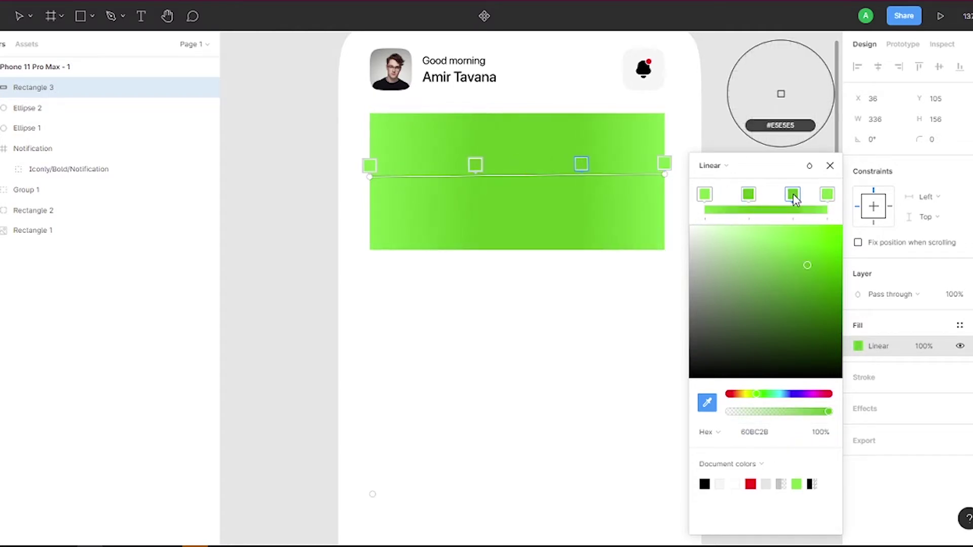
key("Escape")
- Round the card's corners to 24 px and draw a text box beneath it
left_click(944, 142)
key("Escape")
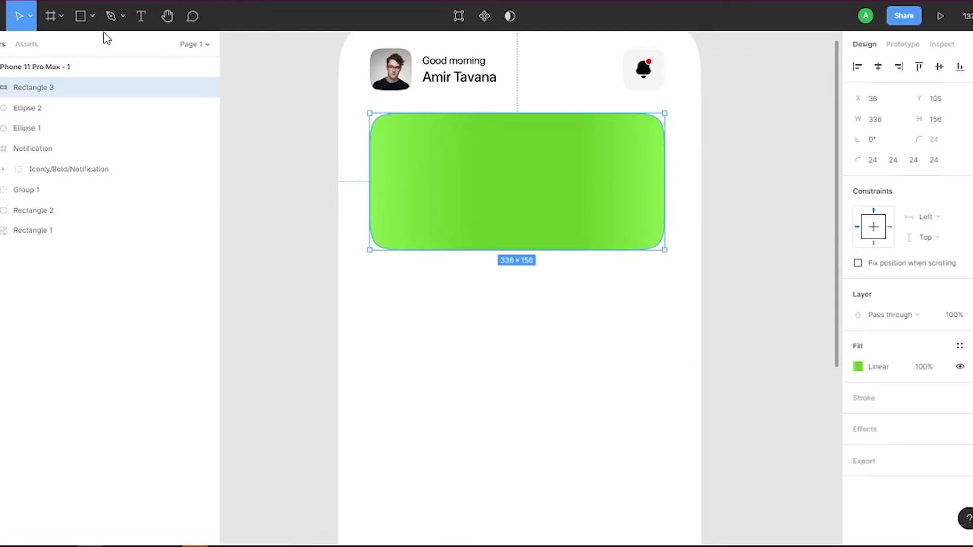
left_click(140, 16)
left_click_drag(428, 316, 538, 388)
type("Today you didn’t drink water enough")
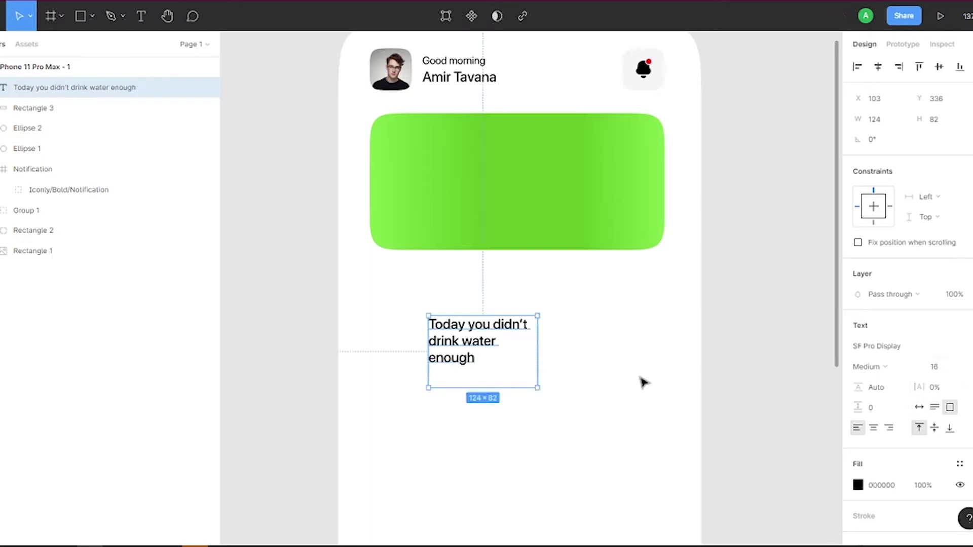
- Make the headline 'Today you didn't drink water enough' 18 pt white Semibold inside the card
left_click(933, 366)
type("18")
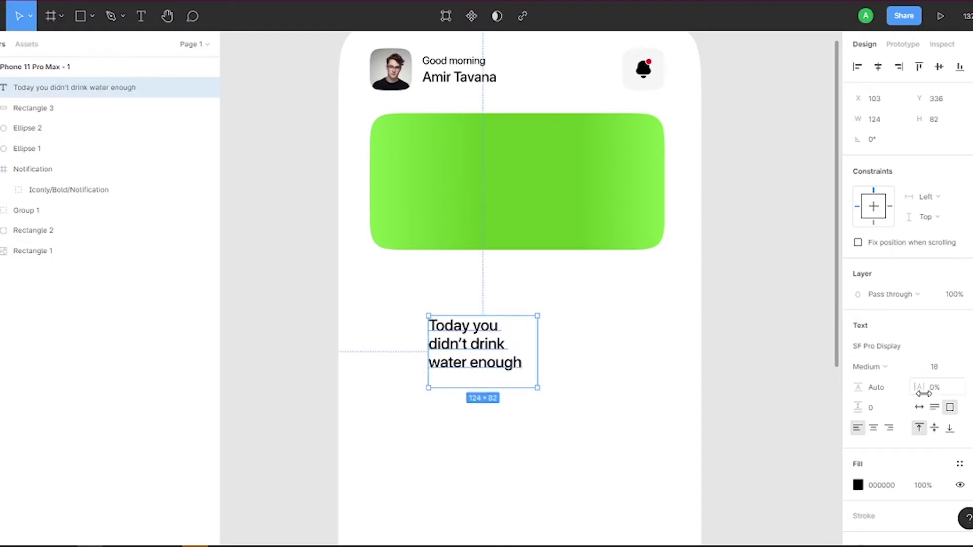
left_click(919, 407)
double_click(479, 326)
key("Return")
left_click(858, 485)
mouse_move(487, 334)
left_mouse_down()
mouse_move(445, 170)
mouse_move(439, 203)
left_mouse_up()
left_click(868, 366)
left_click(887, 330)
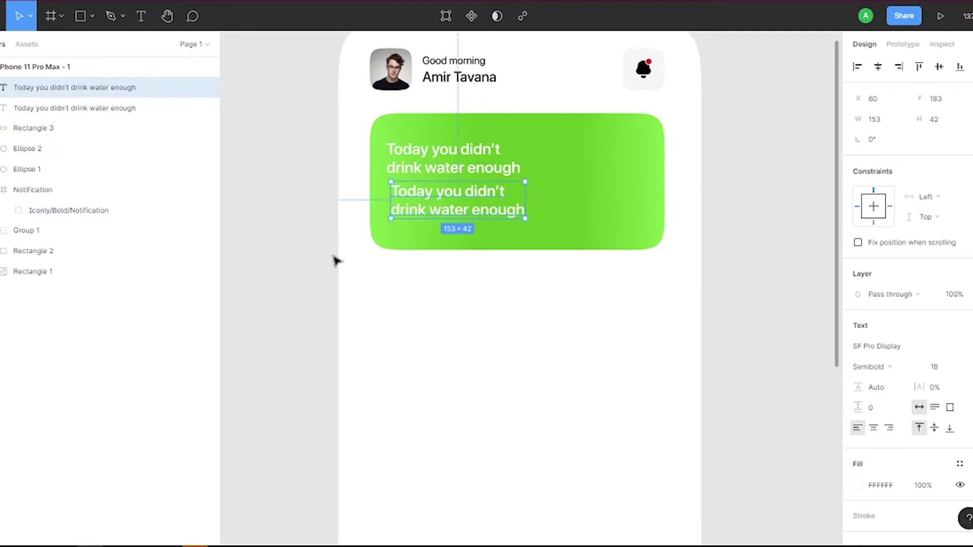
- Turn the duplicate into the tip 'Stay hydrated by drink at least 2.5 liters a day', Regular 12, 70% opacity
double_click(419, 194)
key("ctrl+a")
key("BackSpace")
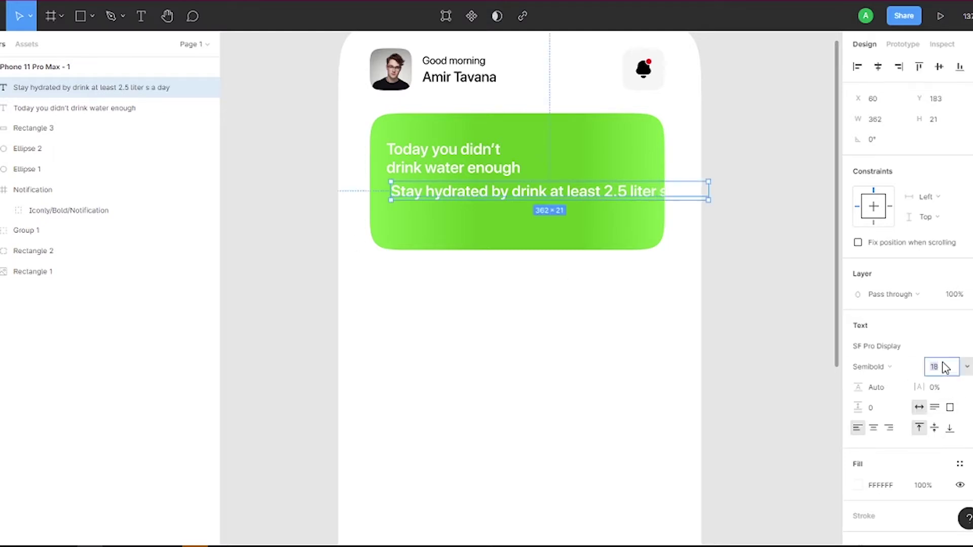
type("12")
left_click(872, 367)
left_click(880, 304)
left_click(874, 367)
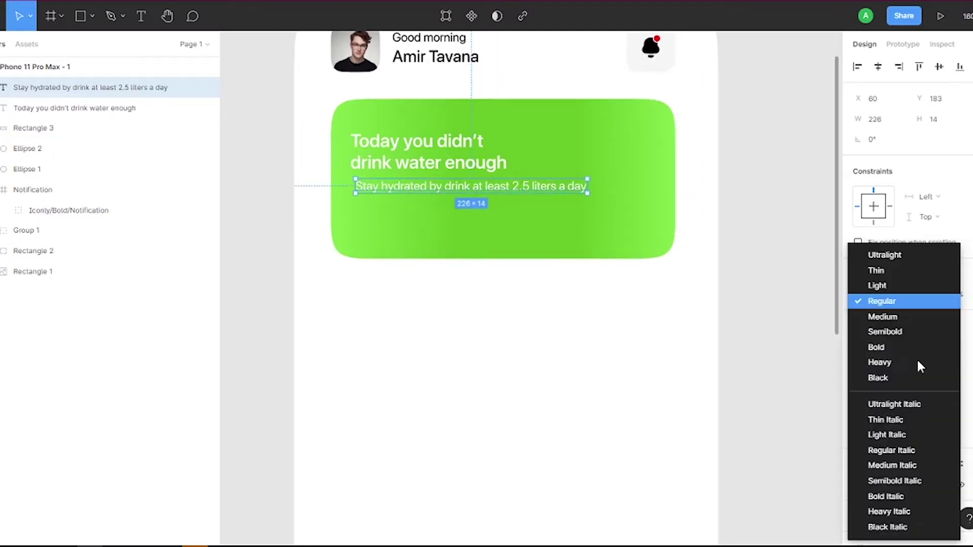
left_click(953, 294)
type("70")
key("Escape")
left_click(426, 186)
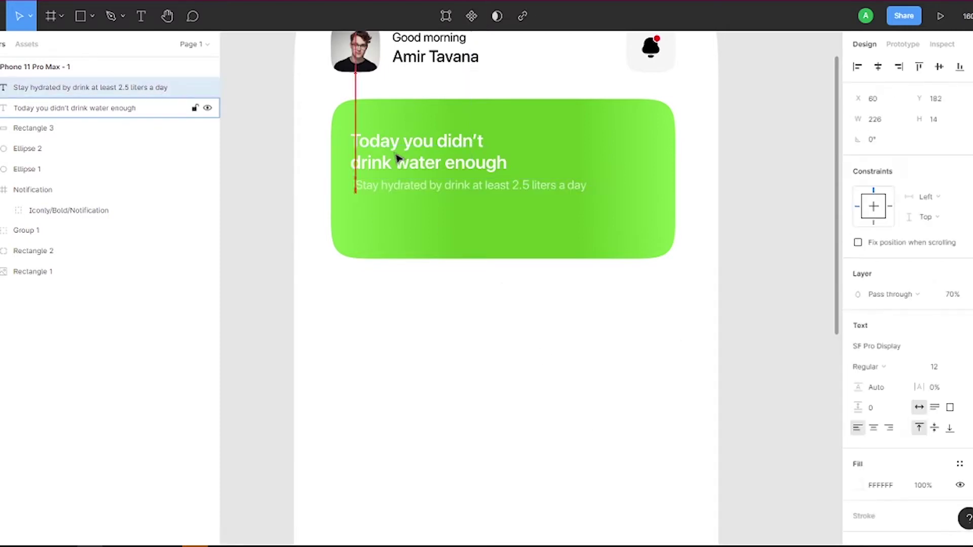
- Add a Medium-weight 'Drink now' label below the card
left_click(142, 16)
left_click_drag(381, 294, 480, 334)
type("Drink now")
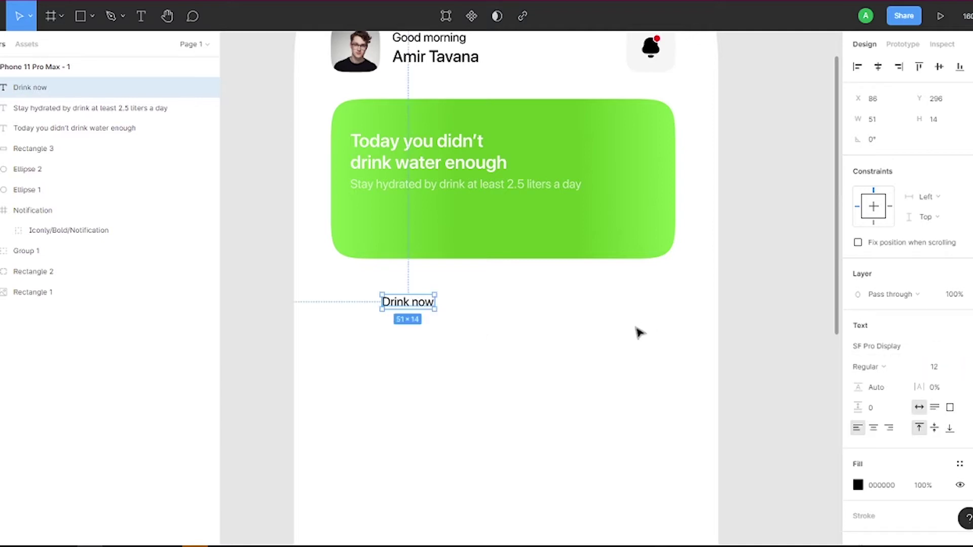
left_click(901, 362)
left_click(887, 379)
- Put a white rounded pill behind the 'Drink now' label and group them
left_click(92, 16)
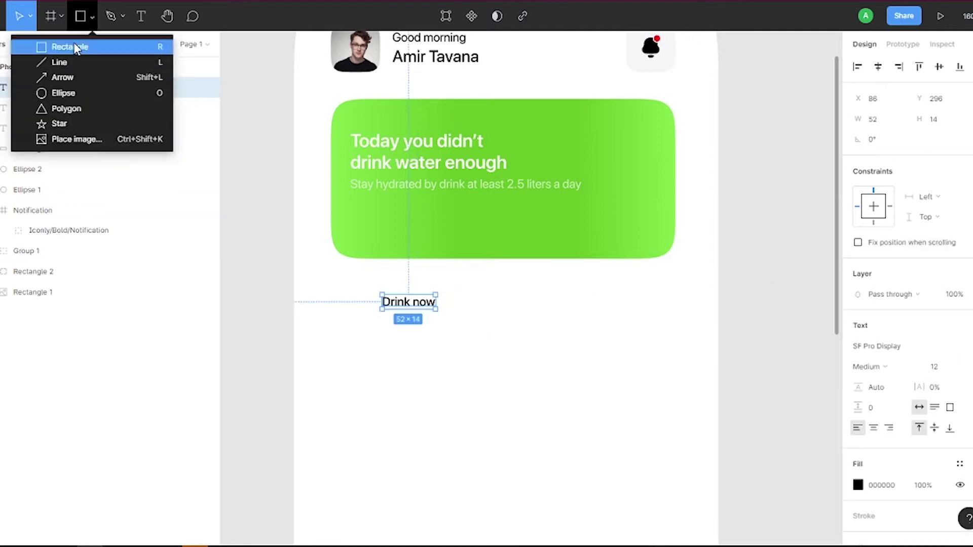
left_click(108, 41)
left_click_drag(375, 217, 477, 254)
mouse_move(414, 304)
left_mouse_down()
mouse_move(426, 235)
mouse_move(429, 251)
left_mouse_up()
scroll(535, 222, "up", 3)
left_click(535, 222)
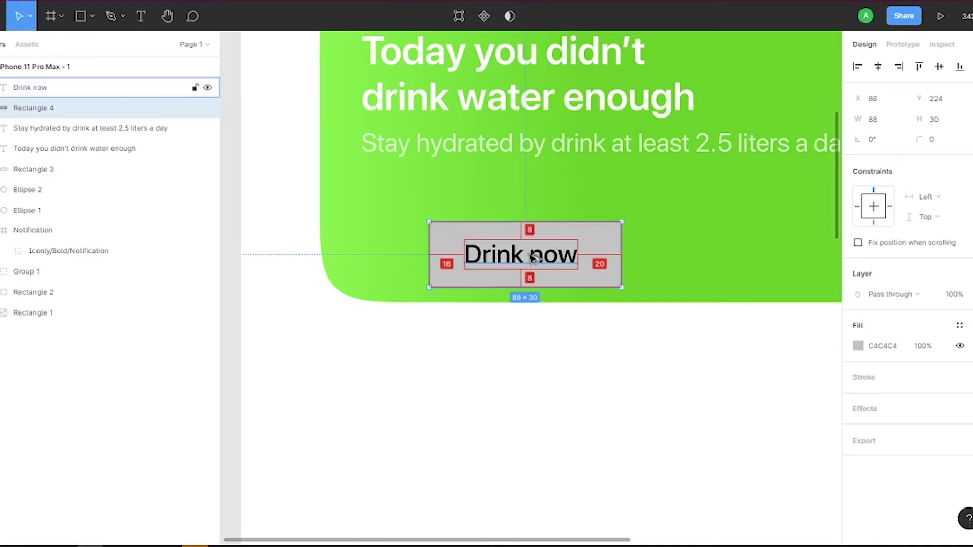
left_click_drag(622, 256, 611, 257)
scroll(421, 230, "up", 2)
left_click_drag(421, 230, 446, 253)
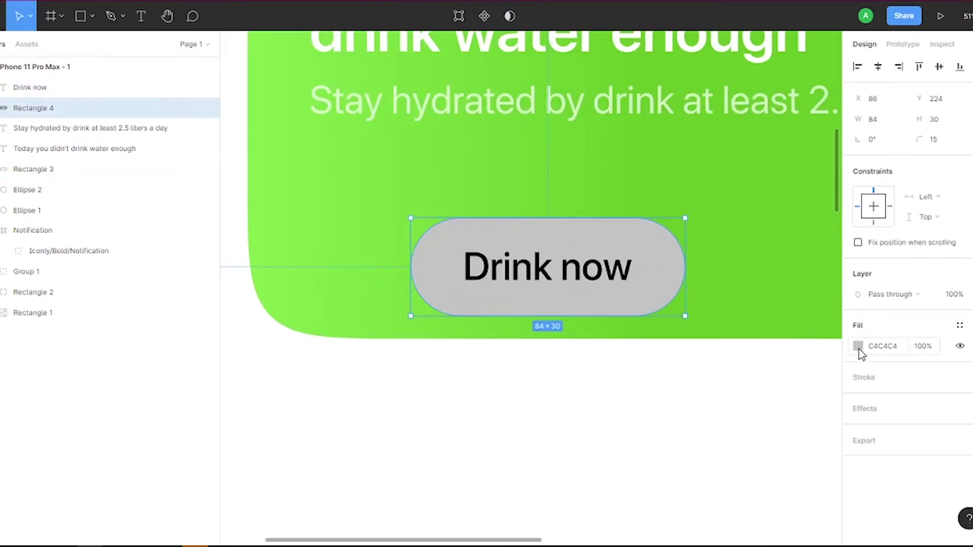
left_click(858, 347)
left_click(630, 239, "shift")
key("ctrl+g")
- Group the button with both text lines and centre the group vertically in the card
left_click_drag(528, 254, 435, 179)
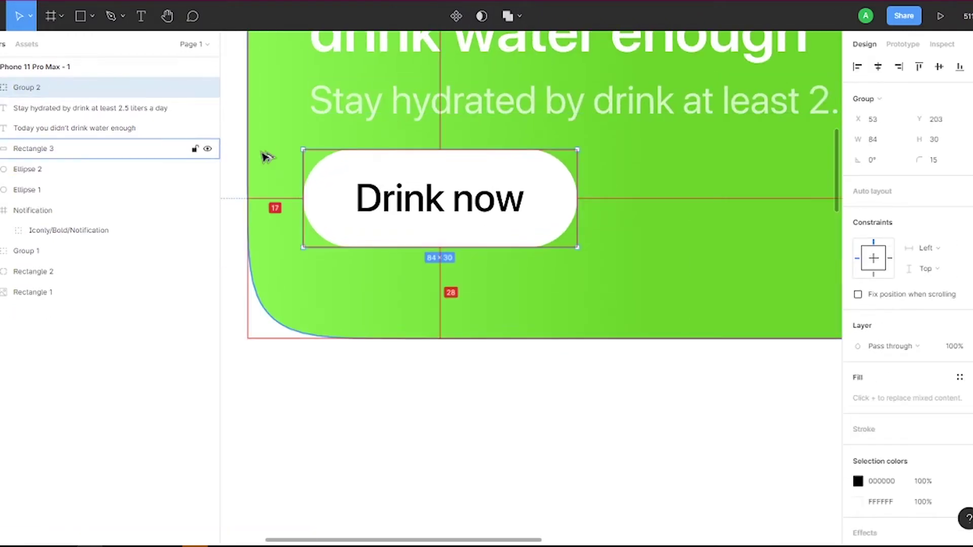
scroll(265, 157, "down", 5)
left_click_drag(304, 177, 383, 274)
key("ctrl+g")
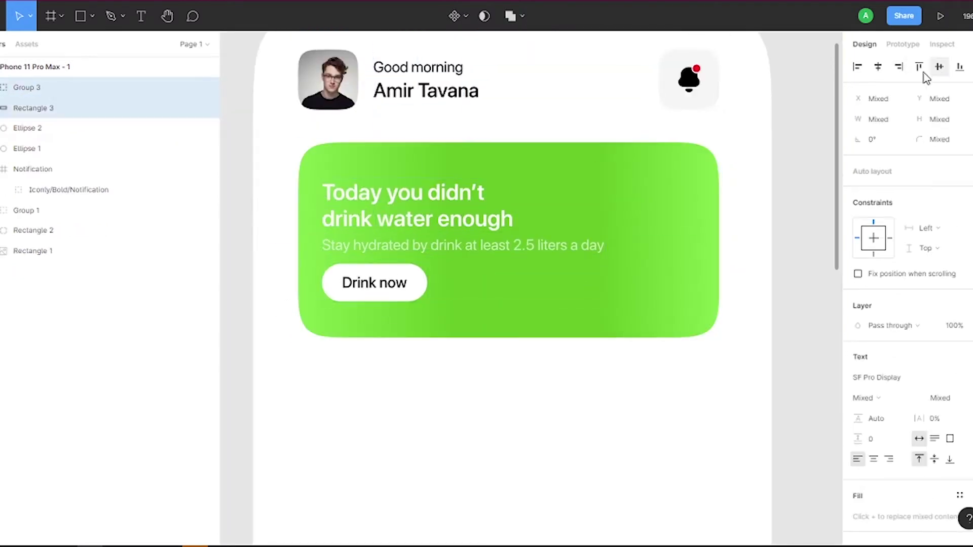
key("Up")
key("Up")
key("Up")
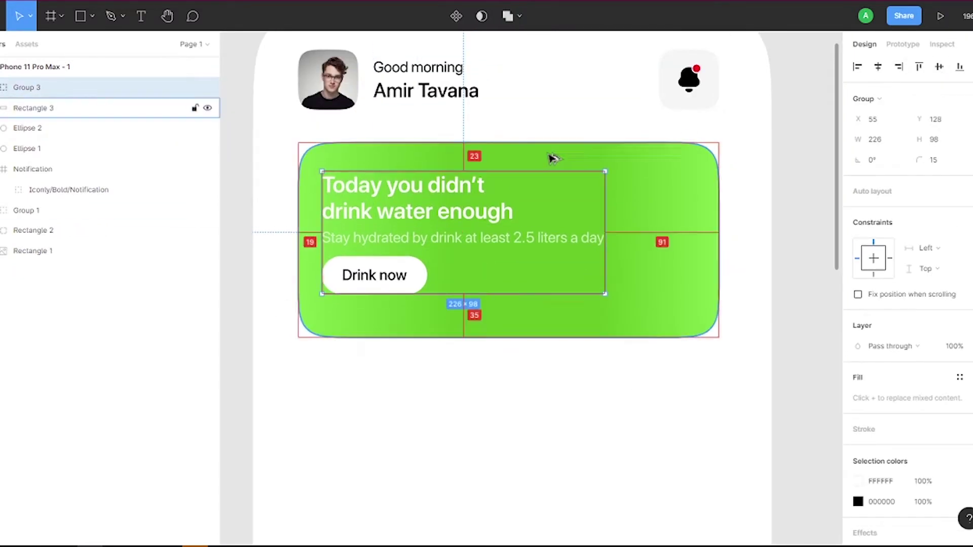
left_click(487, 325)
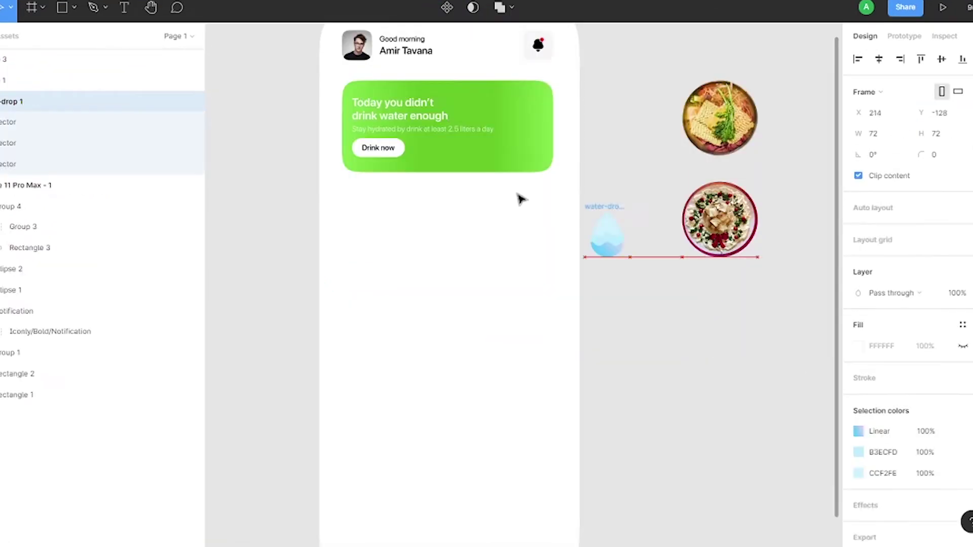
- Place the water-drop illustration on the card's right and draw a 180×180 square below
left_click_drag(608, 228, 521, 131)
scroll(553, 98, "up", 3)
scroll(553, 98, "up", 2)
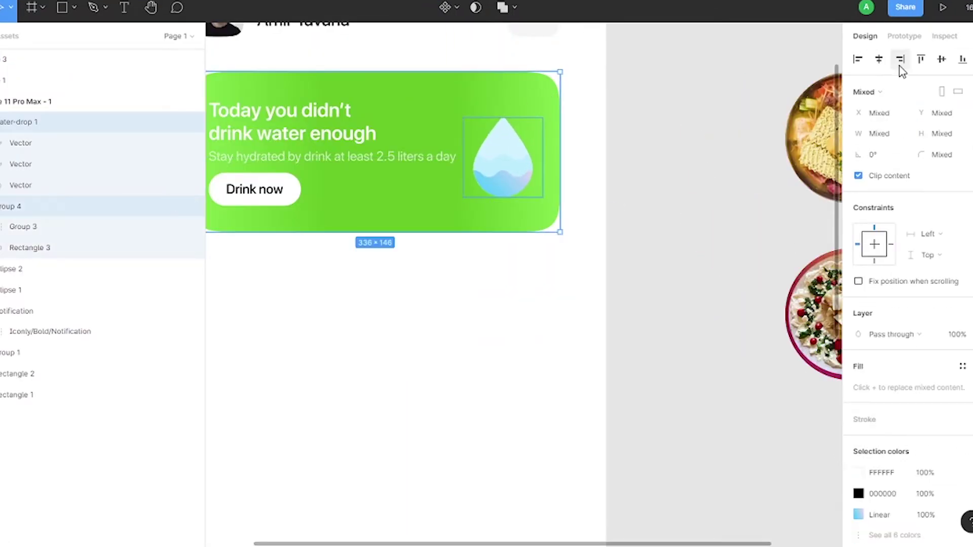
key("r")
mouse_move(412, 173)
left_mouse_down()
mouse_move(482, 244)
mouse_move(467, 270)
left_mouse_up()
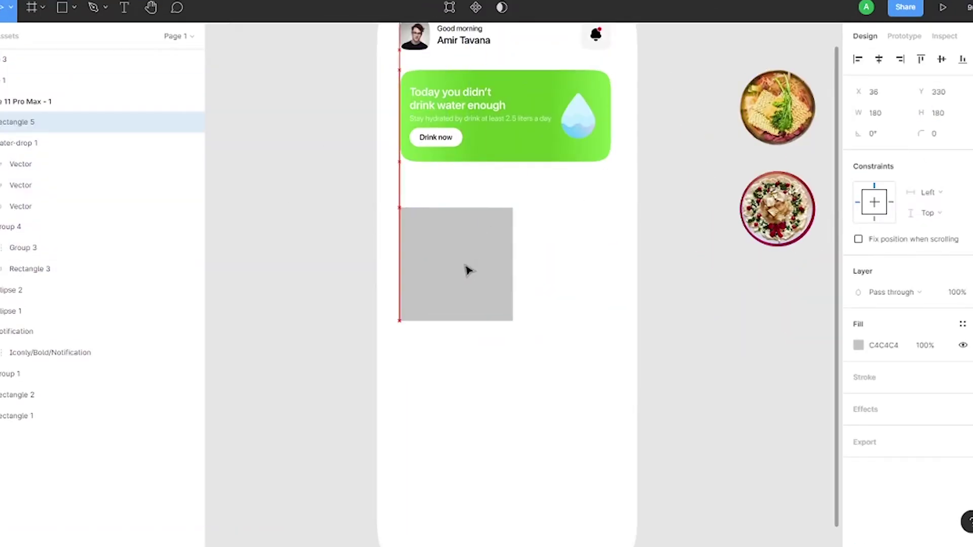
- Round the square's corners to 22, fill it light grey, and move the food plate onto it
left_click_drag(407, 215, 423, 227)
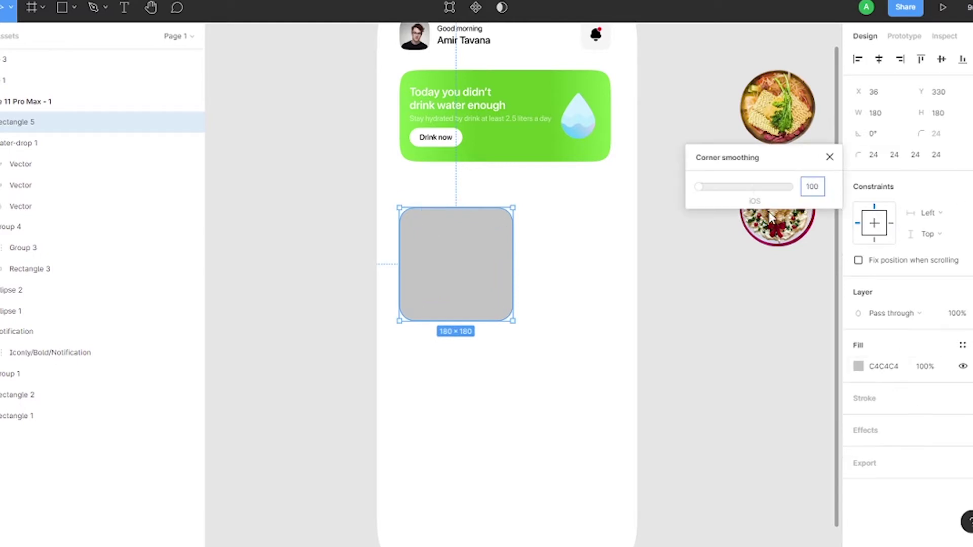
left_click(857, 366)
key("i")
left_click(780, 87)
left_click_drag(775, 211, 456, 210)
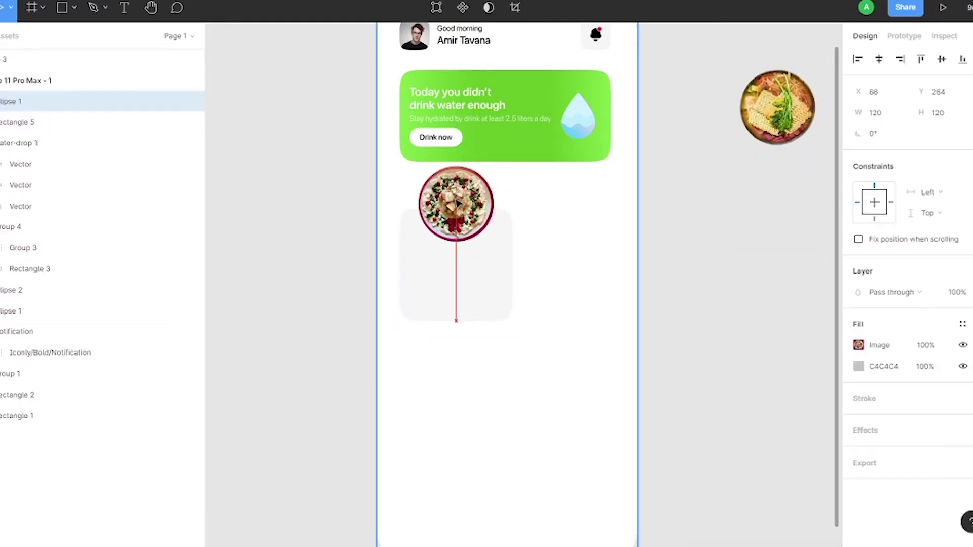
- Draw a 120×120 circle filled white FFFFFF
scroll(452, 199, "up", 3)
key("o")
left_click_drag(408, 272, 539, 405)
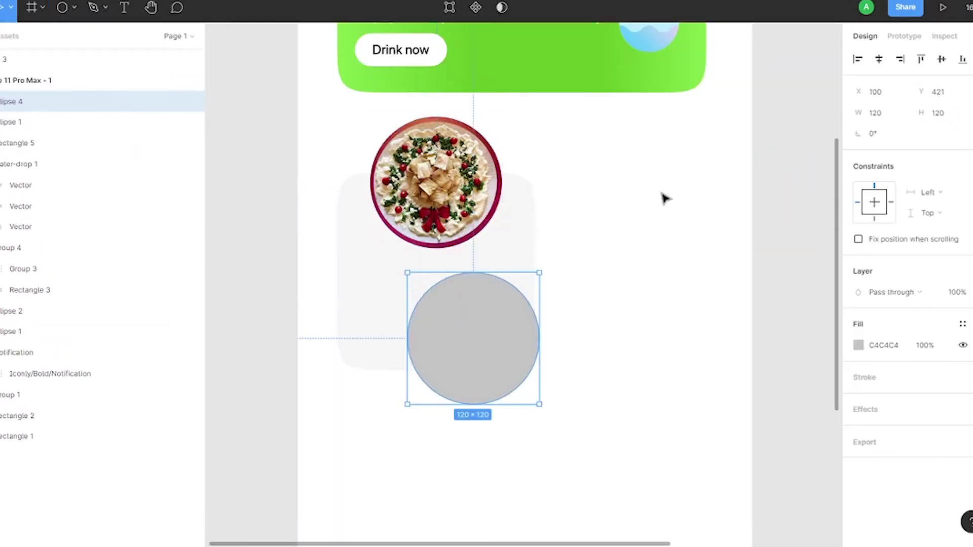
left_click(858, 345)
type("FFFFFF")
key("Return")
left_click(962, 409)
- Give the circle a drop shadow and place it beneath the plate layer
left_click(858, 430)
mouse_move(760, 487)
left_mouse_down()
mouse_move(786, 463)
mouse_move(821, 493)
left_mouse_up()
left_click_drag(506, 388, 470, 232)
left_click_drag(113, 124, 113, 97)
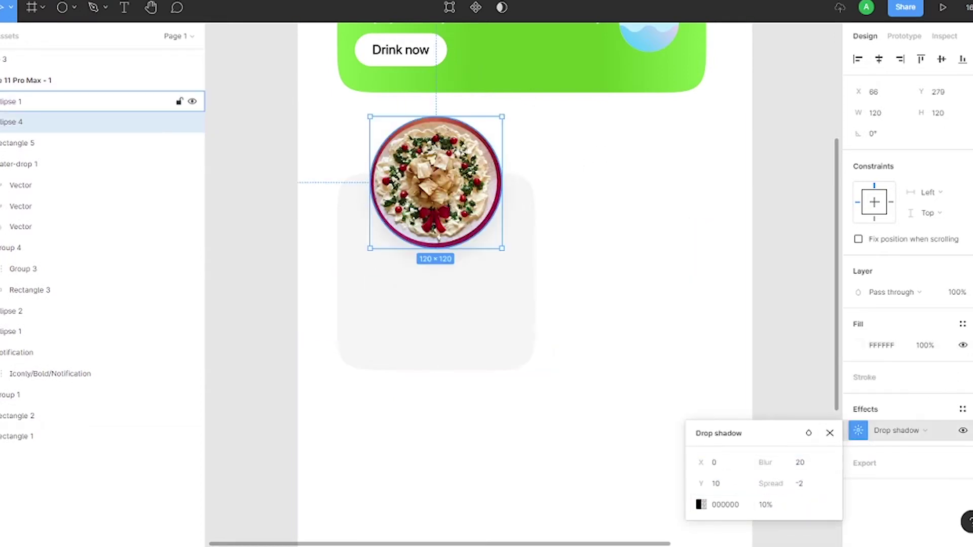
- Raise the circle's drop shadow opacity to 26%
left_click(36, 122, "shift")
key("Escape")
left_click(36, 122)
left_click(857, 430)
left_click(700, 504)
left_click_drag(576, 412, 598, 415)
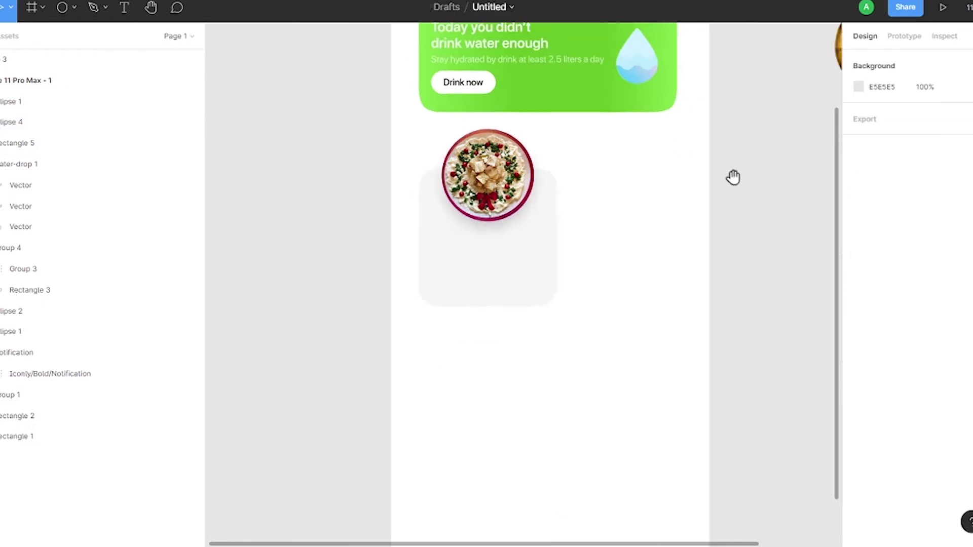
left_click(434, 170)
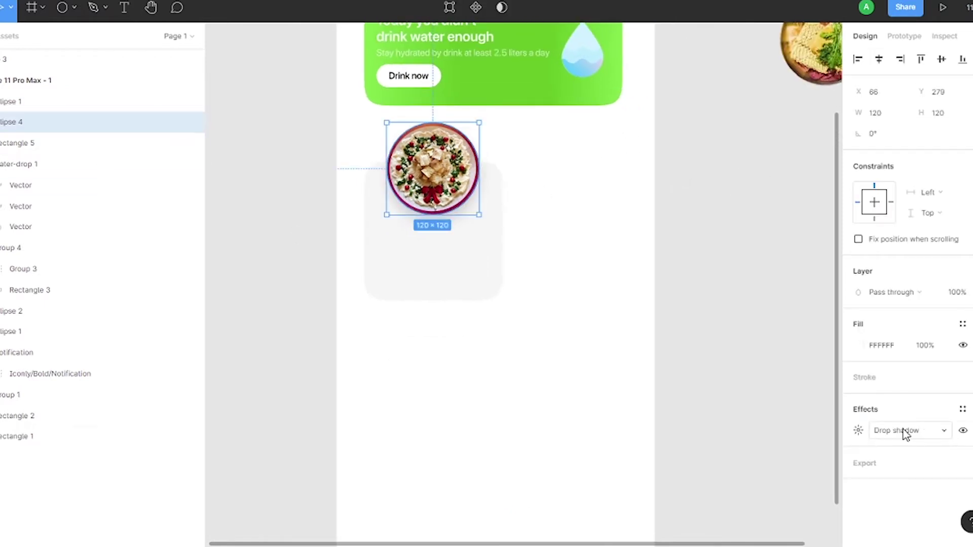
left_click(858, 430)
left_click(676, 276)
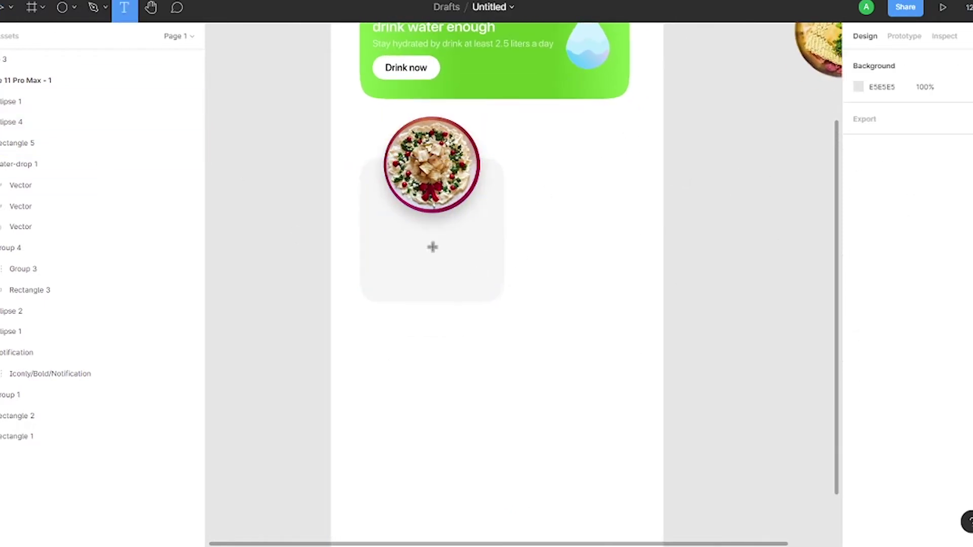
- Add a Medium-weight 'Breakfast' title and place it under the plate
left_click_drag(417, 246, 537, 327)
type("Breakfast")
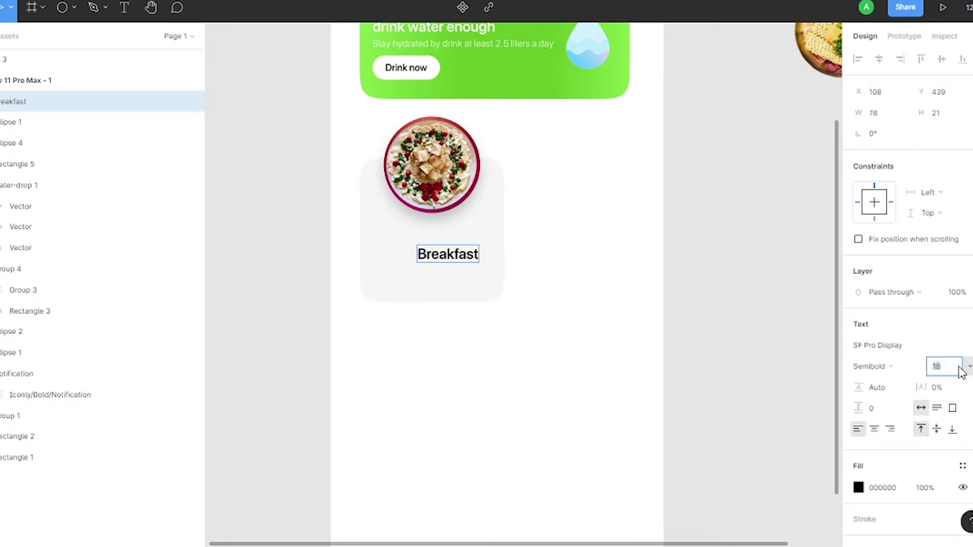
left_click(871, 366)
left_click(907, 321)
left_click_drag(462, 257, 440, 235)
- Group the plate's two circles together
left_click(499, 263, "shift")
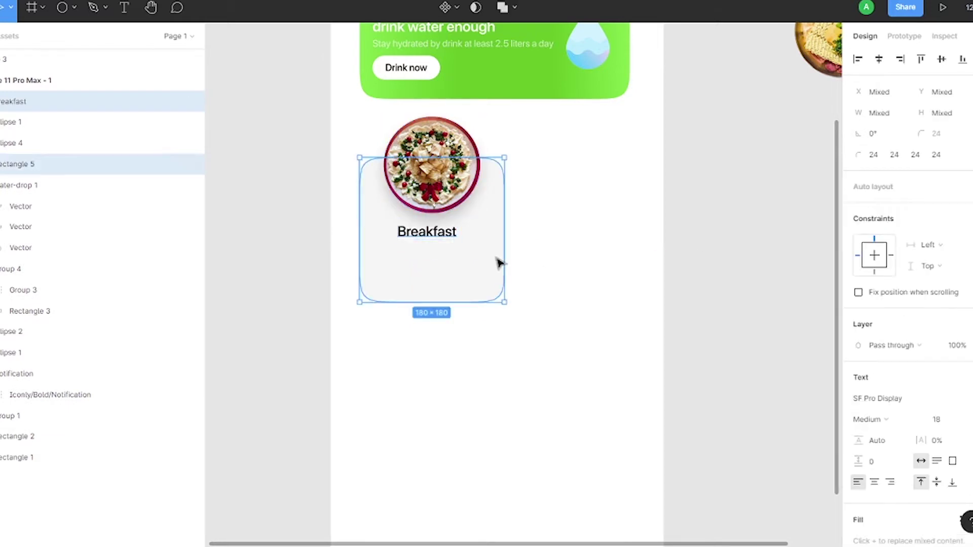
left_click(432, 175)
key("ctrl+g")
left_click(145, 143, "shift")
left_click(431, 232)
- Add the pasted ingredients text in a fixed-width box, size 12, centre-aligned
key("t")
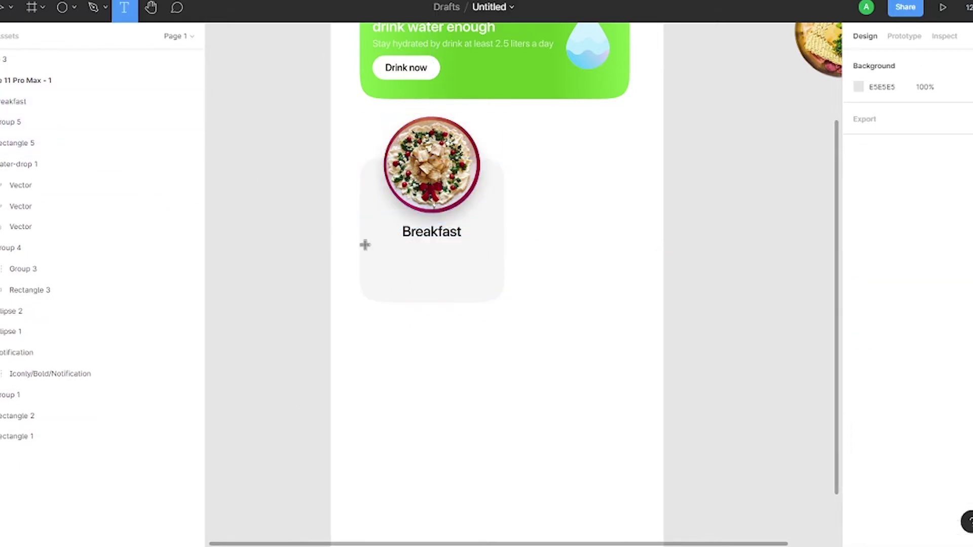
left_click_drag(407, 265, 498, 315)
type("Sour cream, flour tortilla shells, monterey jack cheese, eggs")
key("Escape")
key("Return")
key("ctrl+alt+t")
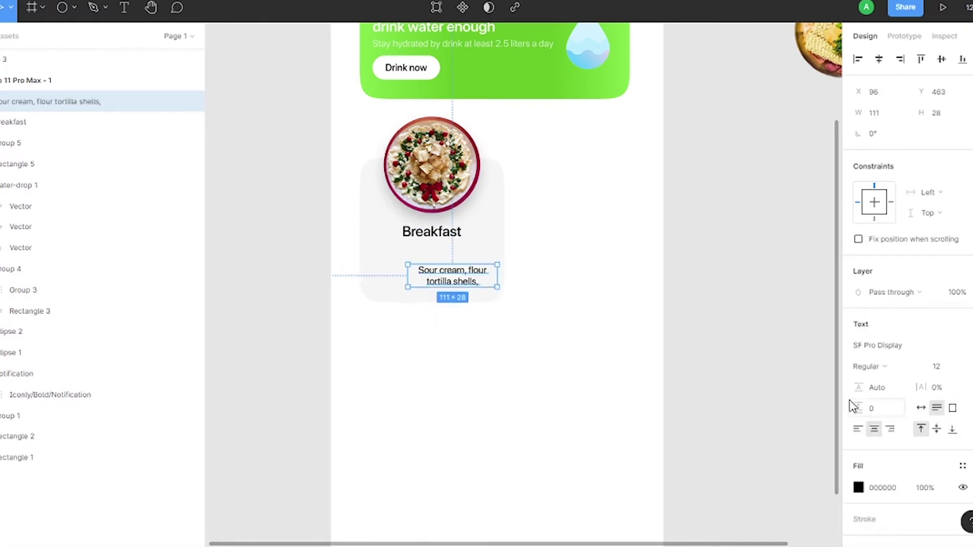
- Set the ingredients text to 50% opacity and move it under the title
scroll(436, 267, "up", 3)
type("50")
key("Return")
left_click_drag(407, 265, 373, 228)
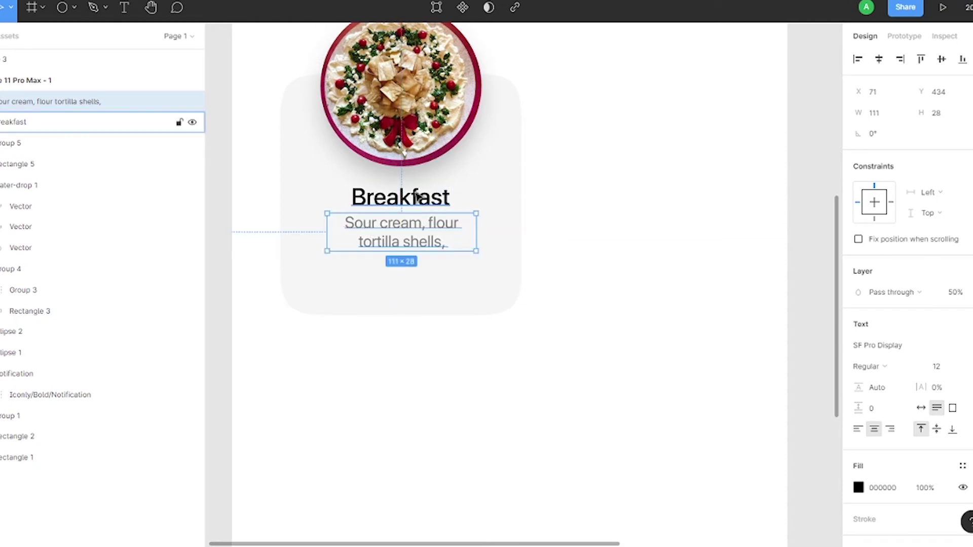
- Duplicate the ingredients text below it and clear the copy's contents
scroll(512, 144, "down", 2)
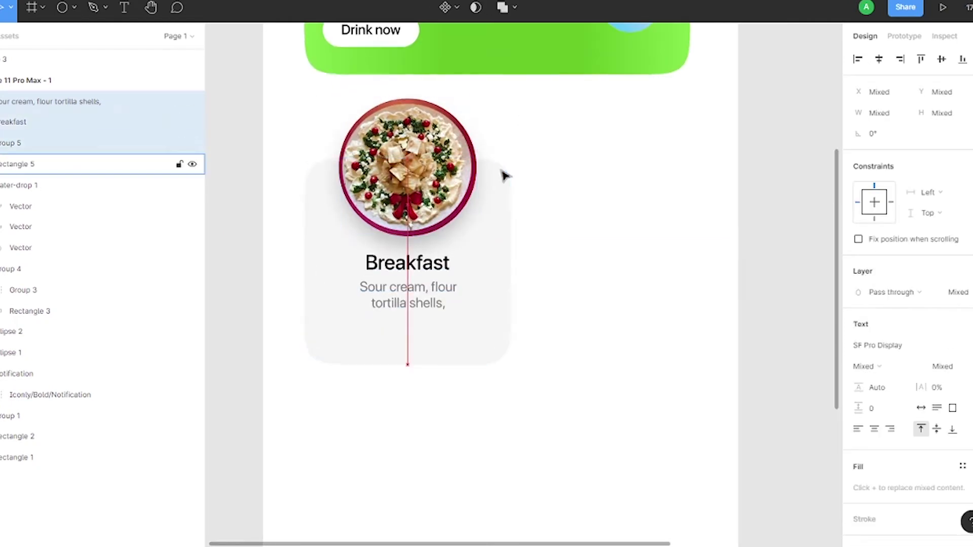
scroll(504, 173, "down", 3)
key("Escape")
mouse_move(400, 290)
left_mouse_down()
mouse_move(381, 330)
mouse_move(387, 355)
mouse_move(469, 353)
left_mouse_up()
key("Return")
key("BackSpace")
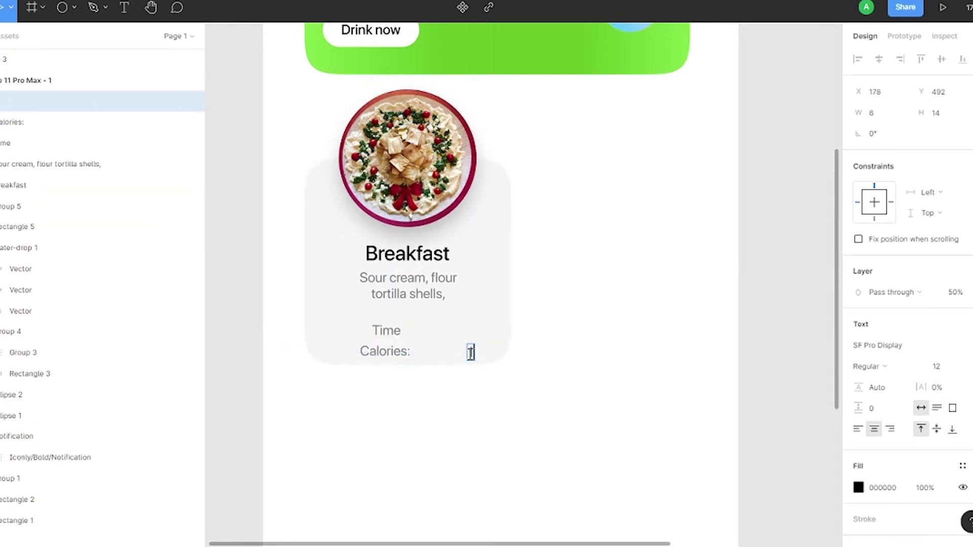
- Correct the calorie value, add a colon to 'Time:', and copy the value beside it
type("350 Cal")
key("Escape")
double_click(400, 330)
type(":")
key("Escape")
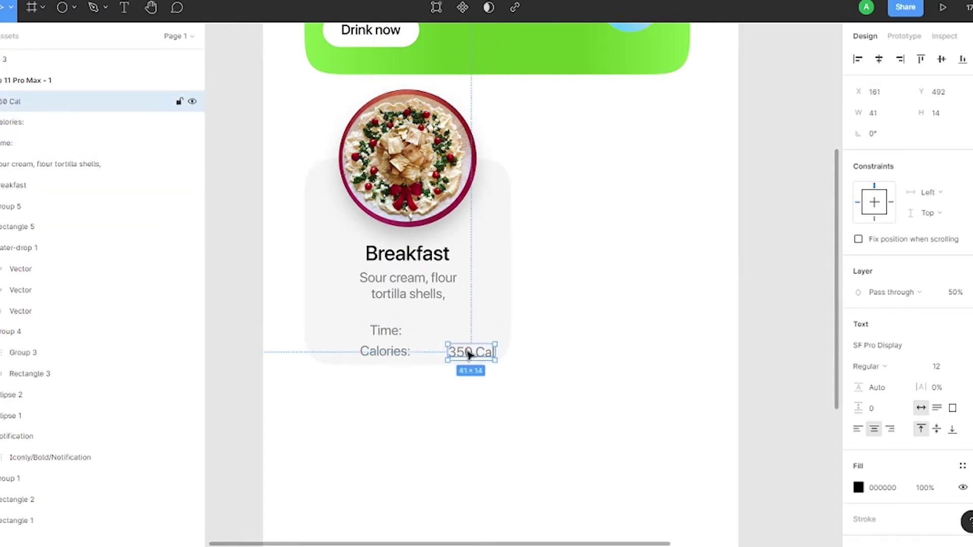
left_click_drag(471, 352, 471, 326)
- Left-align 'Time:' under 'Calories:' and move '25 Min' onto the Time row
left_click(398, 357)
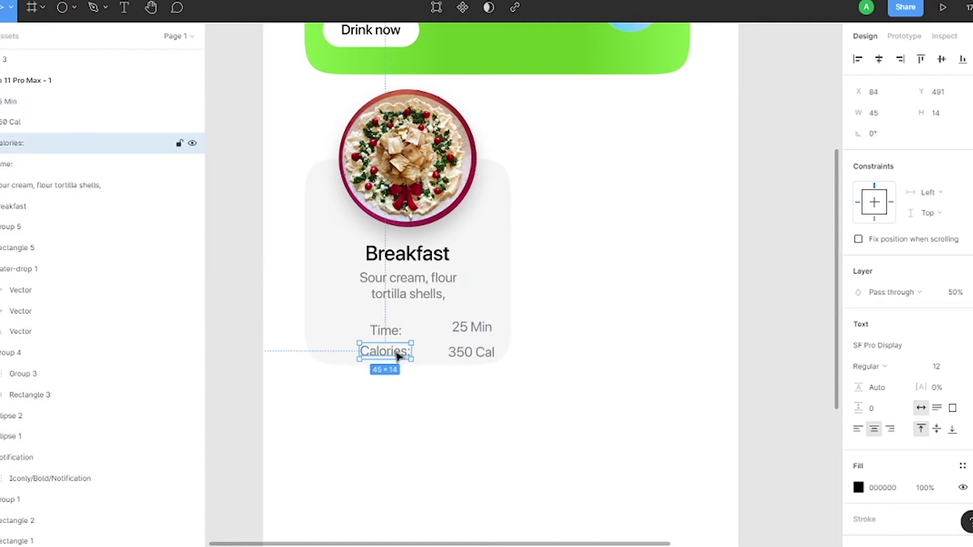
left_click_drag(408, 293, 408, 298)
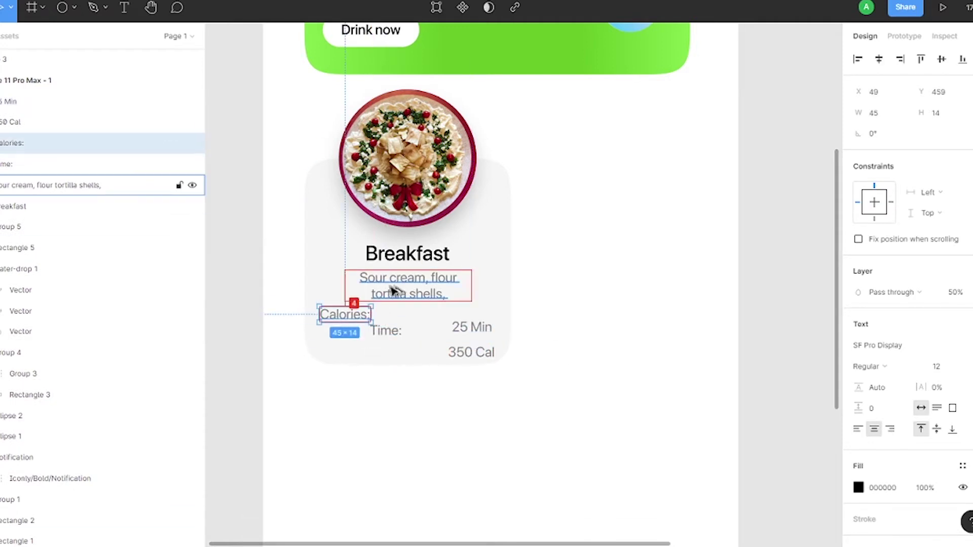
left_click_drag(388, 329, 343, 328)
left_click(368, 325, "shift")
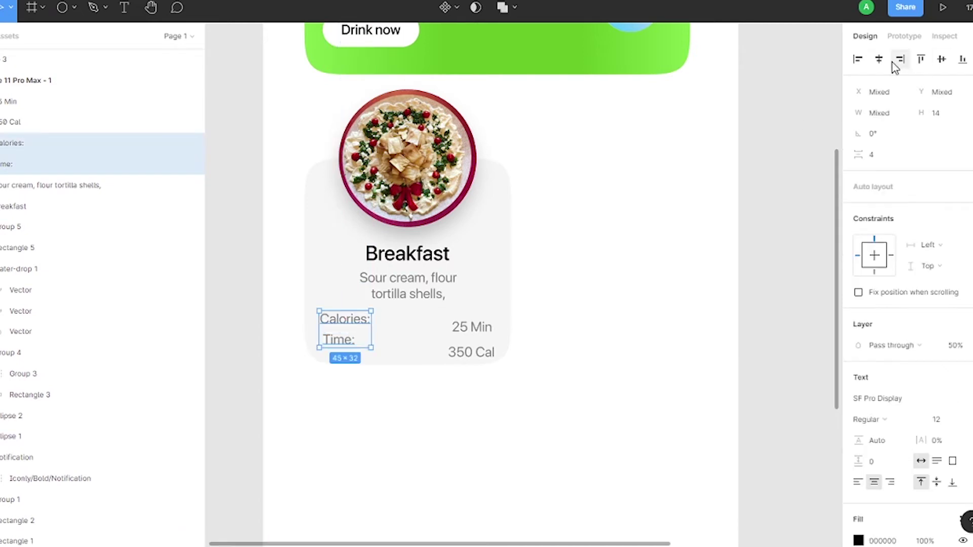
left_click(858, 58)
left_click(471, 326)
mouse_move(471, 353)
left_mouse_down()
mouse_move(474, 311)
mouse_move(466, 340)
left_mouse_up()
- Line '350 Cal' up with 'Calories:' and group each label with its value
left_click(487, 311)
left_click(337, 319, "shift")
left_click(941, 58)
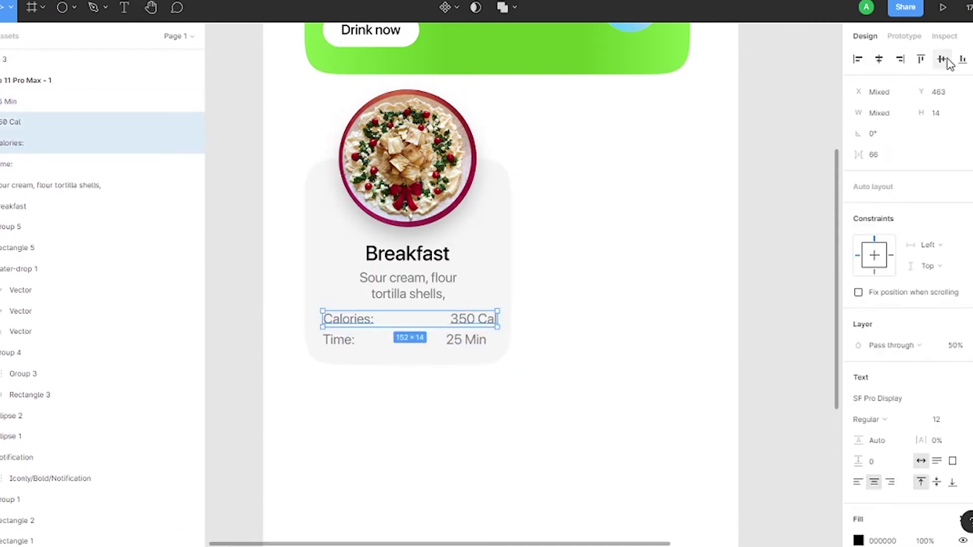
left_click(472, 318)
key("Left")
key("Left")
key("Left")
key("alt+d")
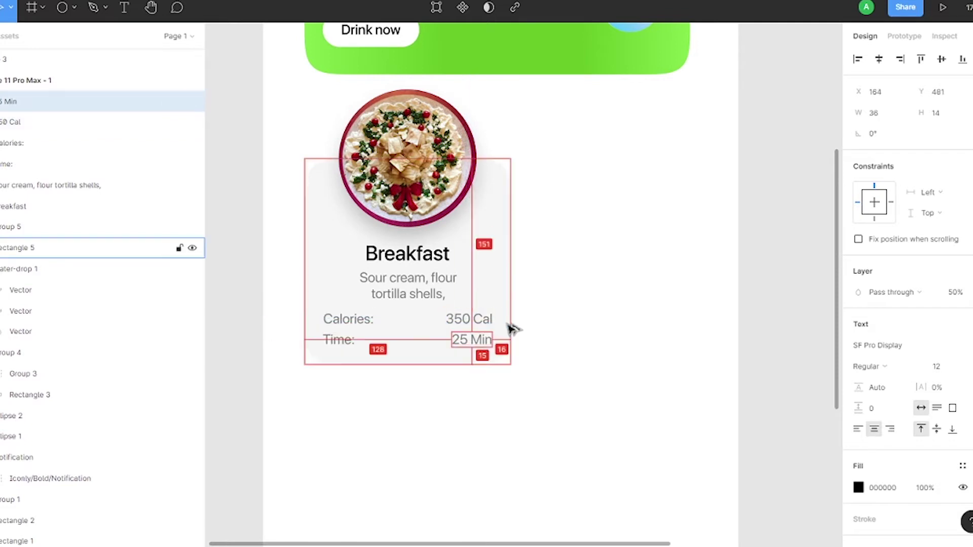
key("ctrl+g")
- Group all of the Breakfast card's contents into one group
left_click(461, 342)
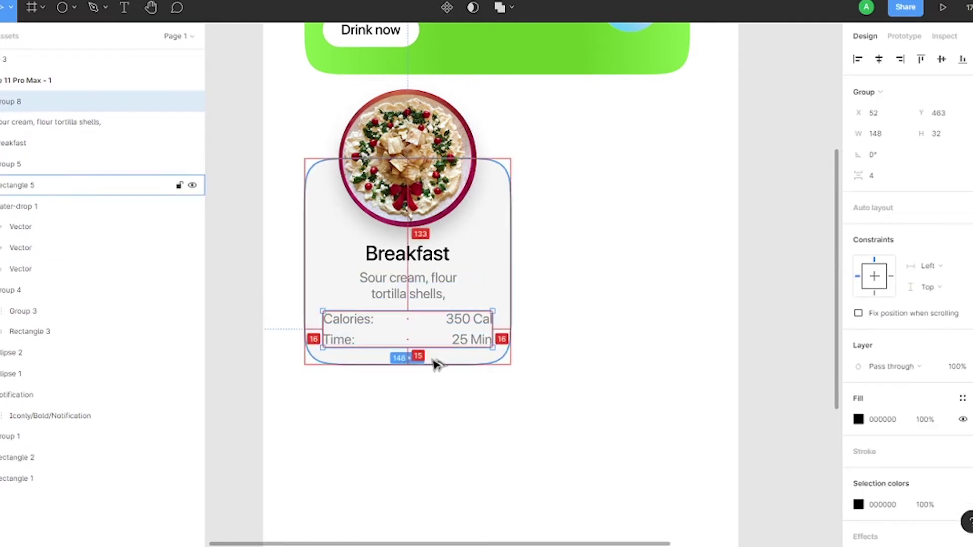
left_click_drag(434, 364, 514, 200)
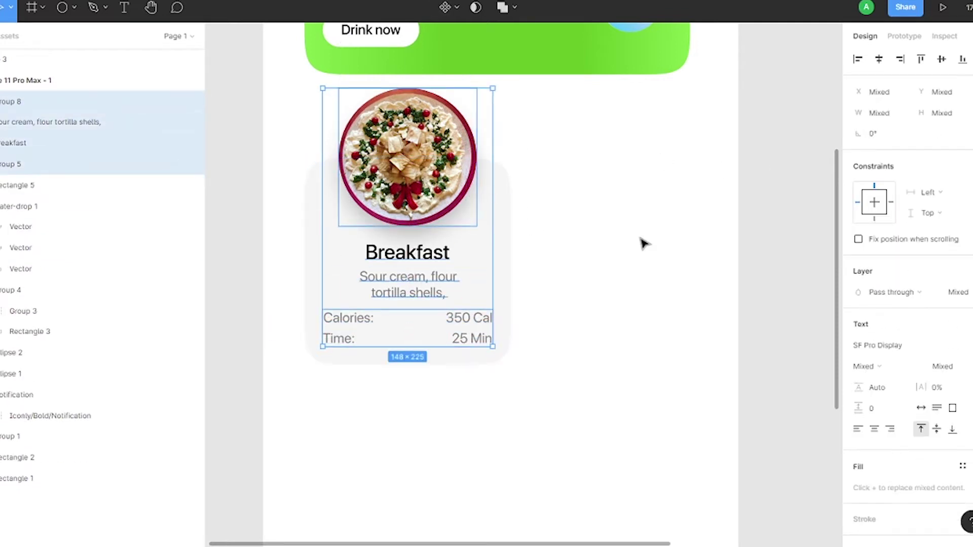
key("ctrl+g")
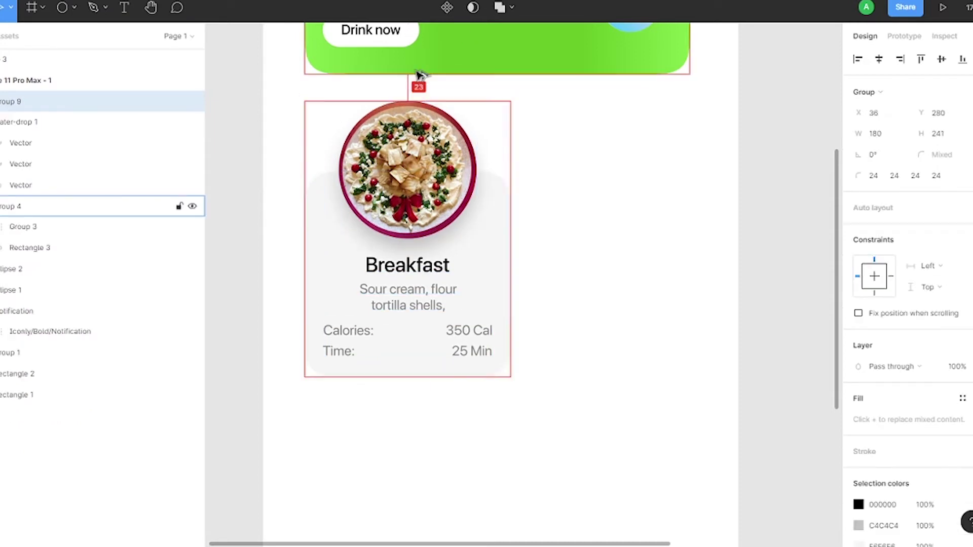
- Duplicate the Breakfast card to the right and change it to Lunch, 35 Min, 1200 Cal
left_click_drag(478, 243, 711, 249)
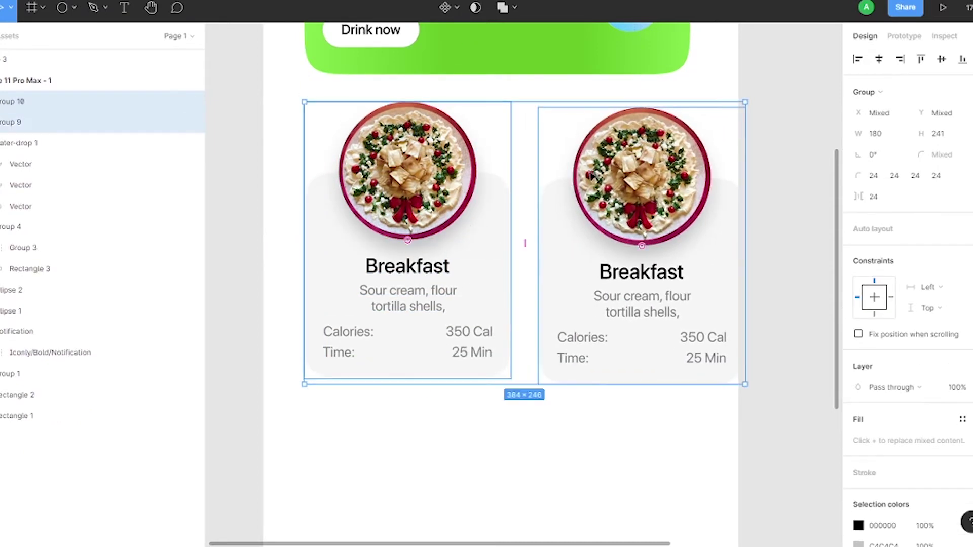
left_click(280, 257)
double_click(637, 271)
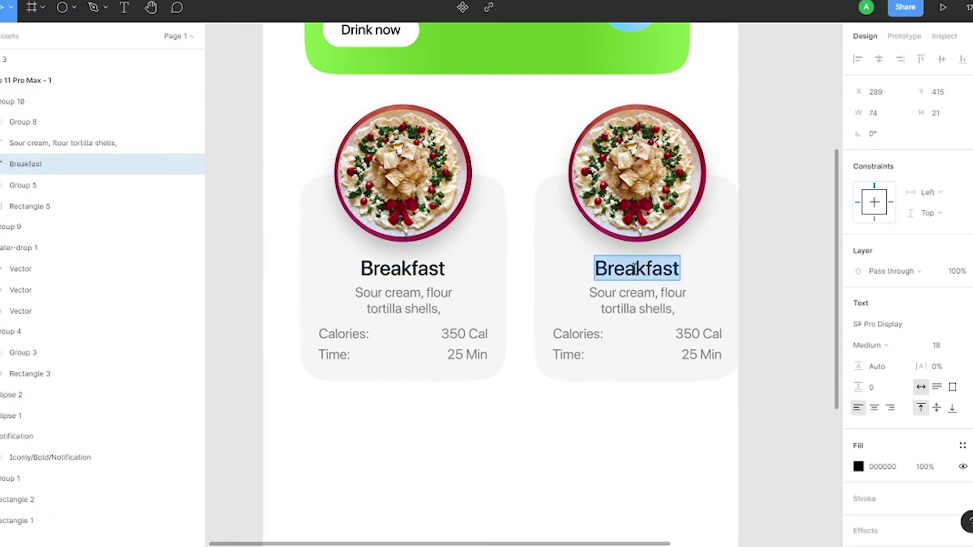
type("Lunch")
double_click(692, 354)
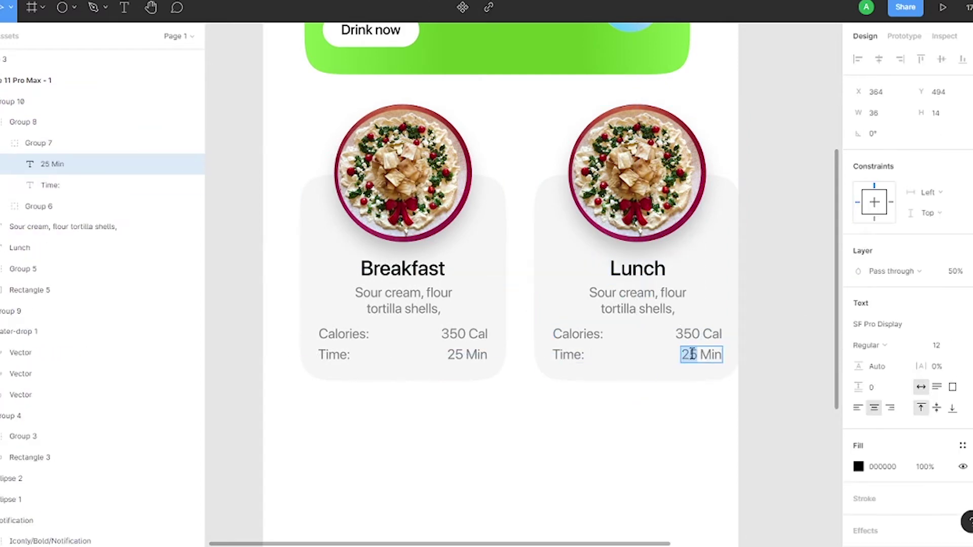
type("3")
double_click(696, 333)
type("1200")
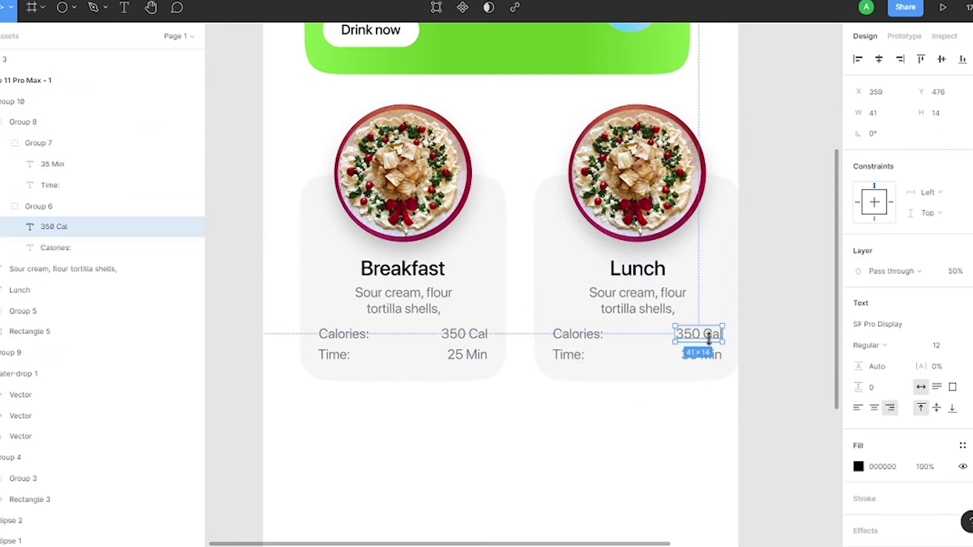
type("200")
left_click(637, 172)
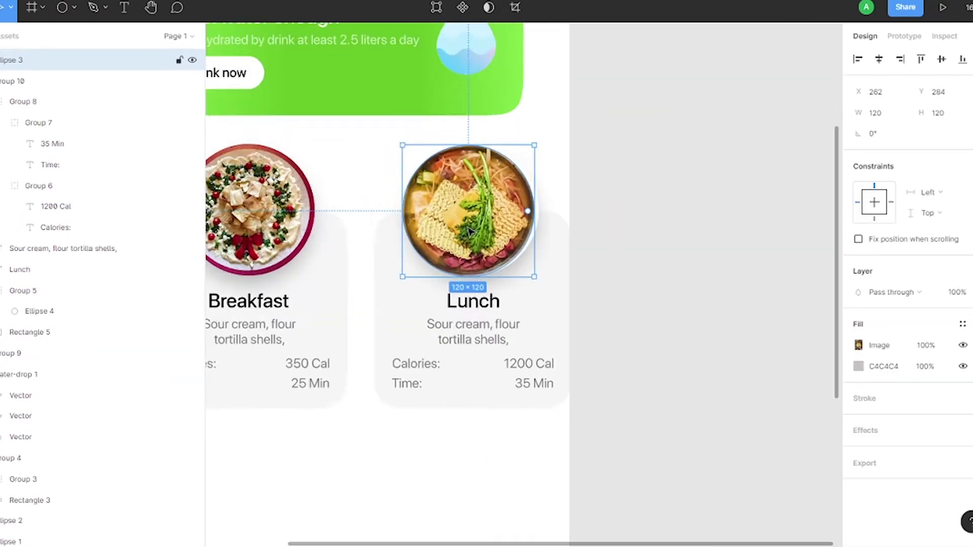
- Select the Lunch card's plate group and its shadow circle
scroll(471, 232, "up", 3)
left_click(354, 254)
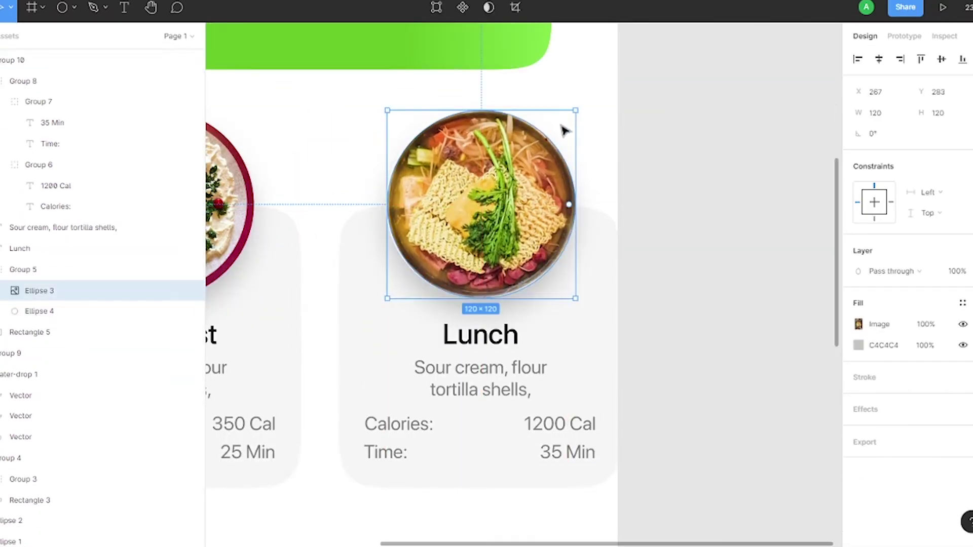
left_click(36, 310)
key("Escape")
- Replace the Lunch ingredients with 'Ramen noodles, soy sauce, chicken'
left_click(479, 378)
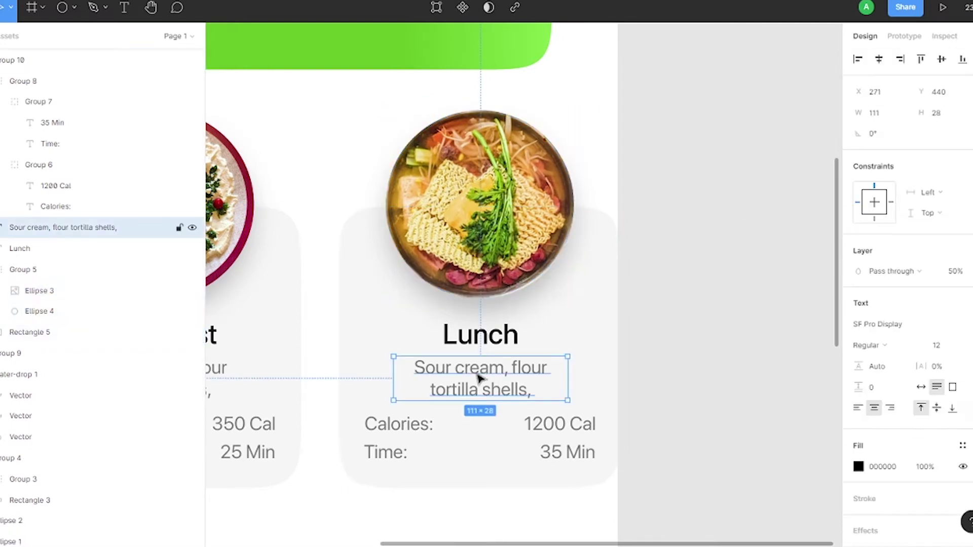
double_click(481, 375)
key("ctrl+v")
key("BackSpace")
- Group the Lunch plate, background and texts into one card
scroll(558, 380, "down", 5)
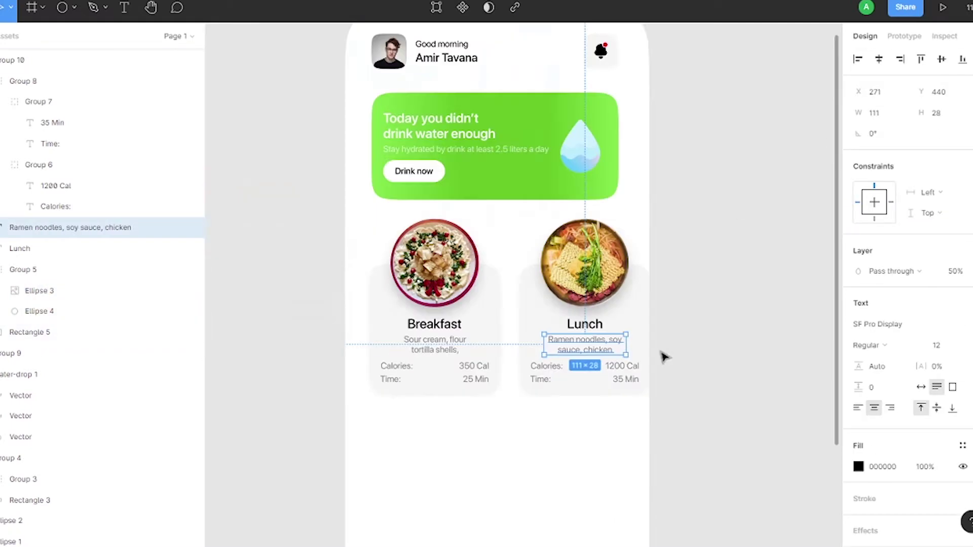
left_click(586, 271)
left_click(647, 319, "shift")
key("ctrl+g")
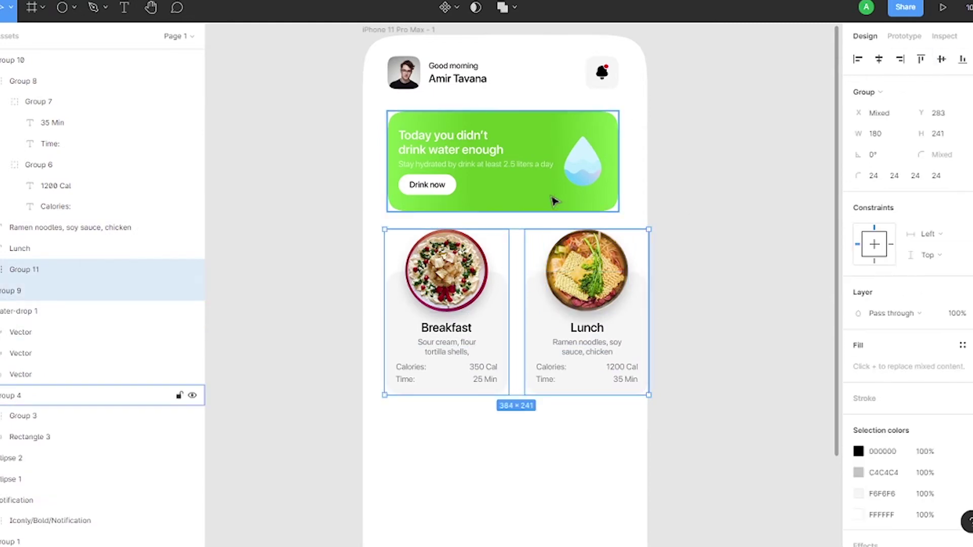
- Add a Medium-weight 'Daily Plan' heading below the meal cards
left_click(374, 444)
type("Daily Plan")
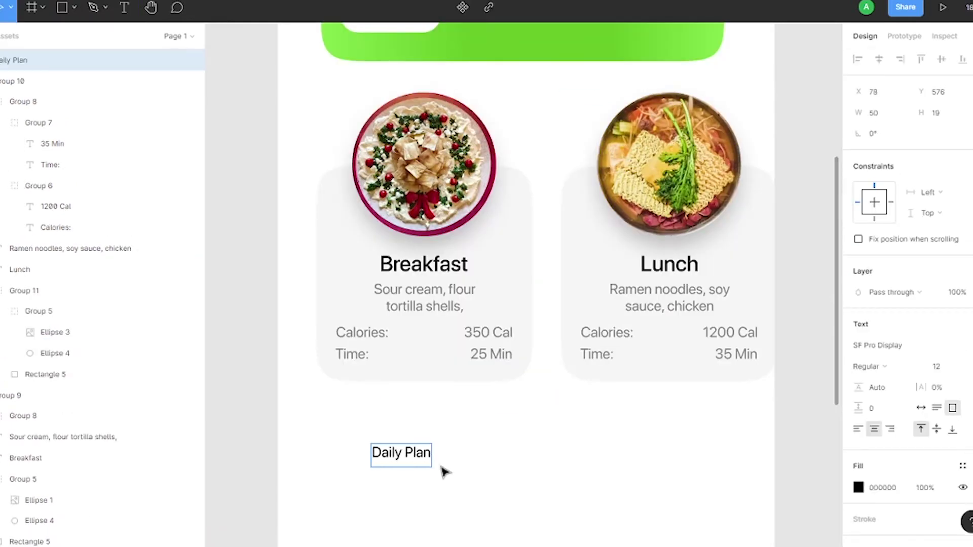
left_click(869, 366)
left_click(880, 314)
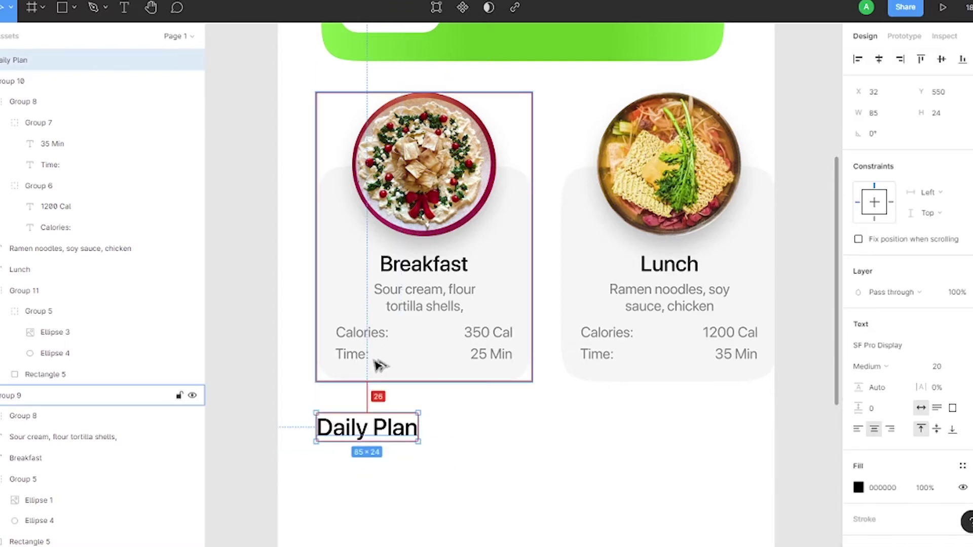
left_click(556, 388)
- Draw a wide 350×72 rectangle below the heading with a 32 px left margin
scroll(555, 388, "down", 5)
scroll(582, 336, "up", 2)
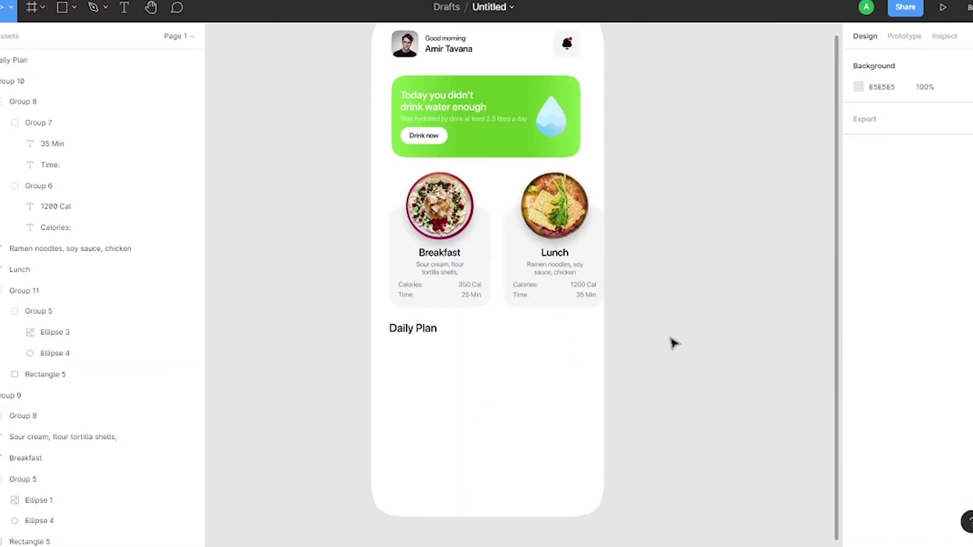
left_click(413, 328)
key("r")
scroll(400, 370, "up", 2)
mouse_move(381, 337)
left_mouse_down()
mouse_move(623, 388)
mouse_move(625, 363)
left_mouse_up()
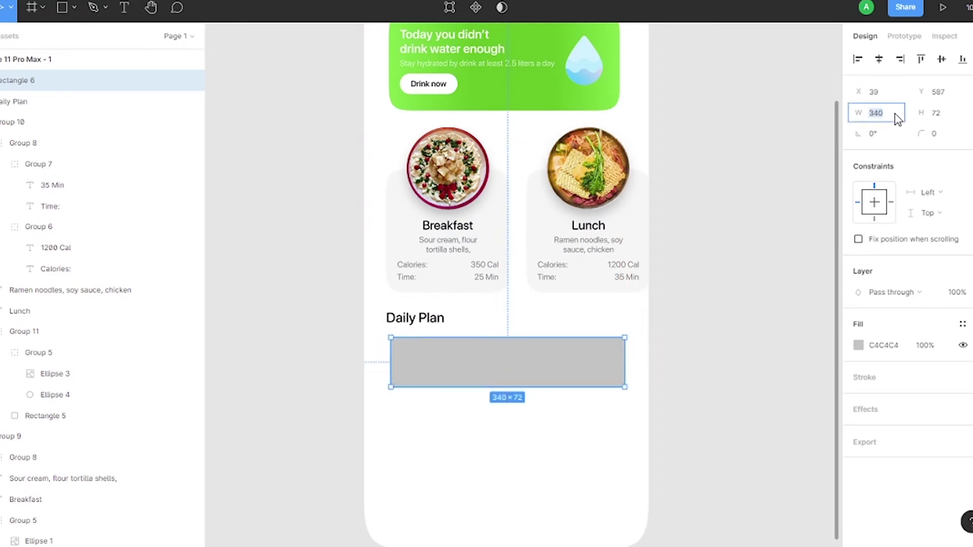
left_click_drag(390, 354, 386, 355)
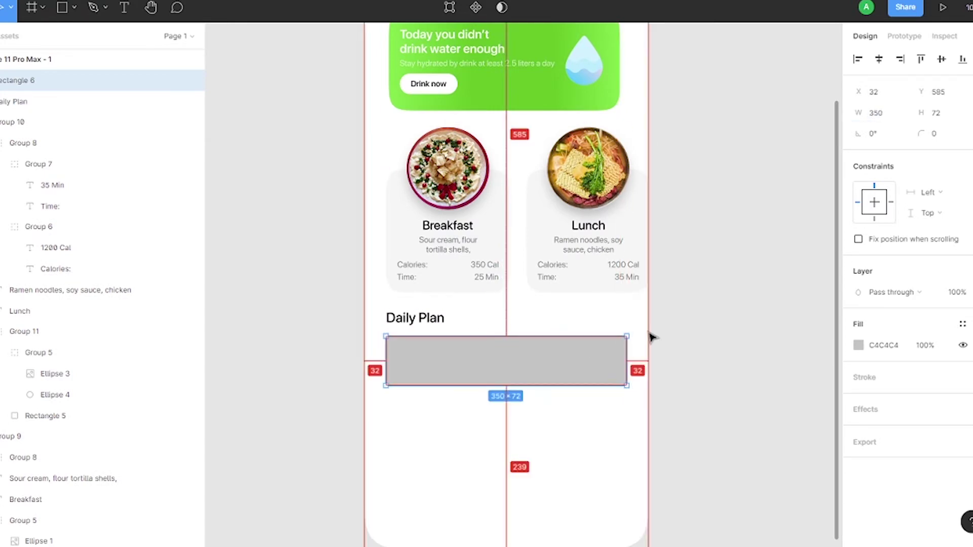
- Give the rectangle a 16 corner radius and a light grey #F6F6F6 fill
scroll(430, 350, "up", 3)
type("16")
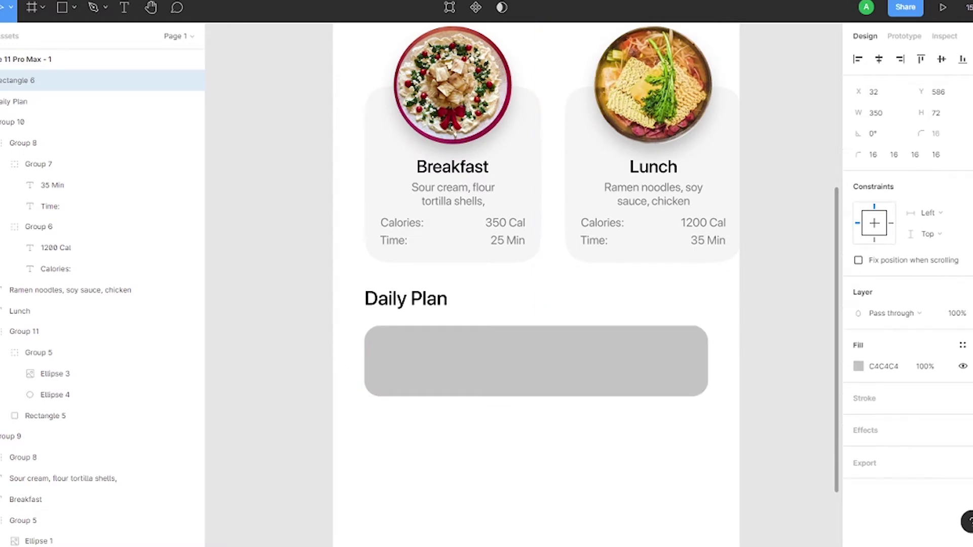
left_click(962, 133)
left_click(858, 366)
left_click(704, 403)
left_click(531, 227)
key("Escape")
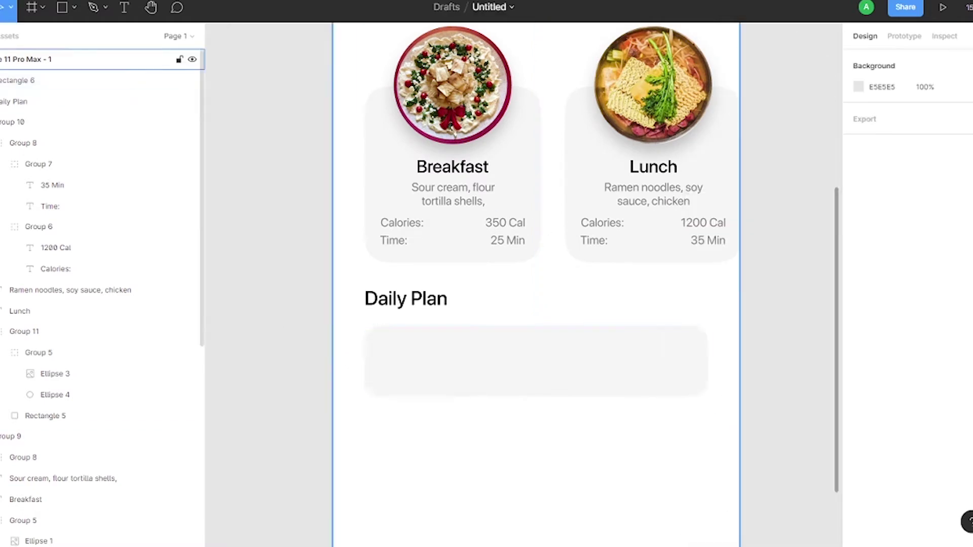
- Draw a 56×56 square at the left end of the Daily Plan card
key("r")
left_click_drag(380, 334, 431, 385)
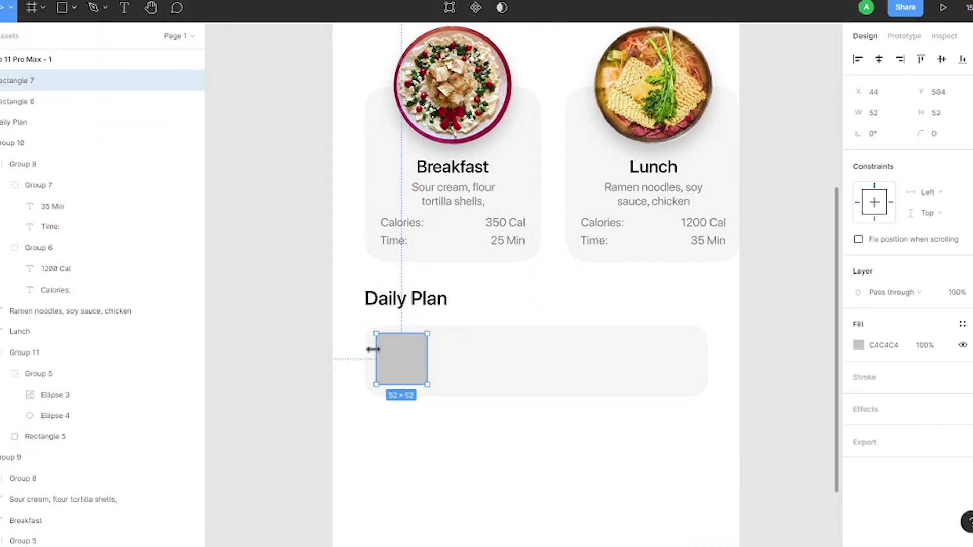
key("Left")
key("Left")
key("Left")
scroll(430, 399, "up", 2)
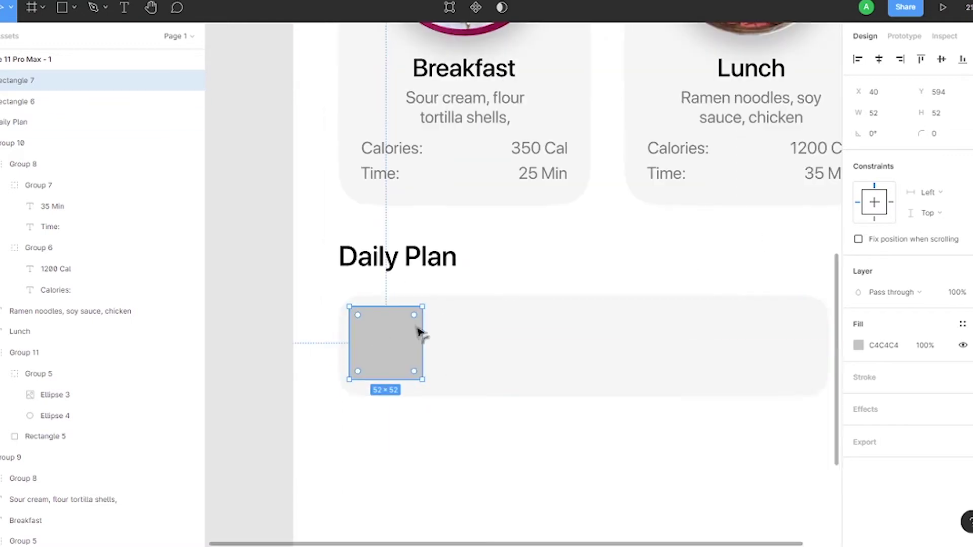
key("Right")
key("Right")
key("Down")
key("Down")
- Round the square's corners to a 12 radius
scroll(352, 309, "up", 2)
left_click_drag(353, 309, 377, 318)
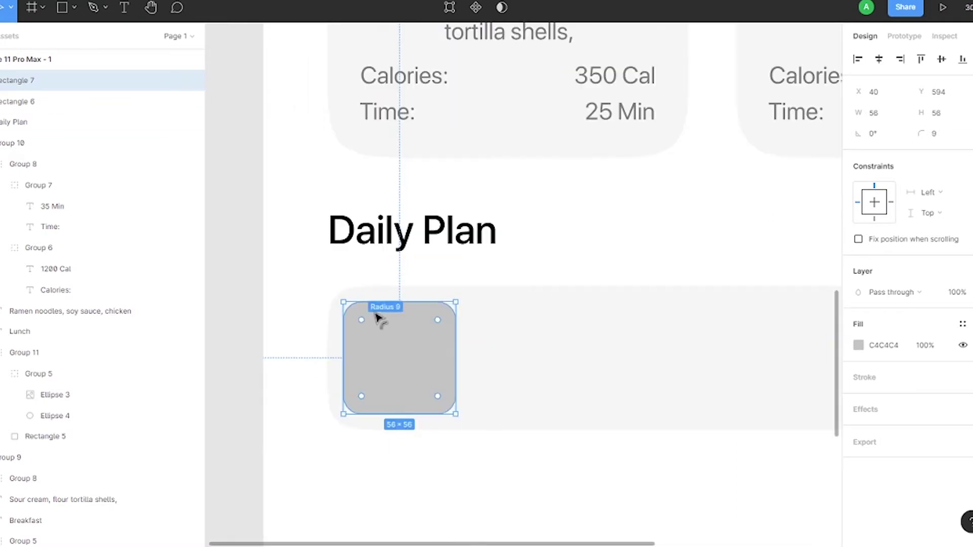
left_click(962, 133)
scroll(654, 239, "down", 5)
- Fill the square with a 'workout' photo from the Unsplash plugin
right_click(382, 234)
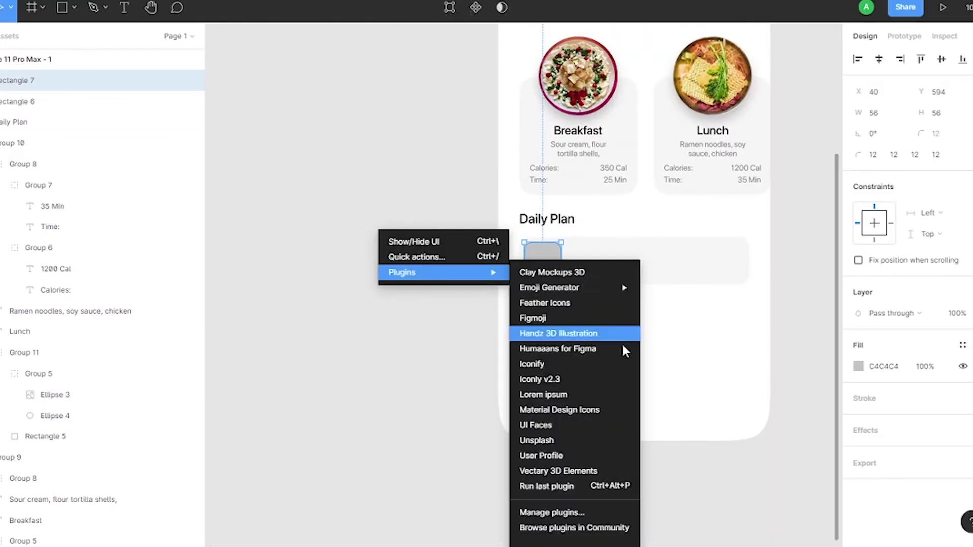
key("Escape")
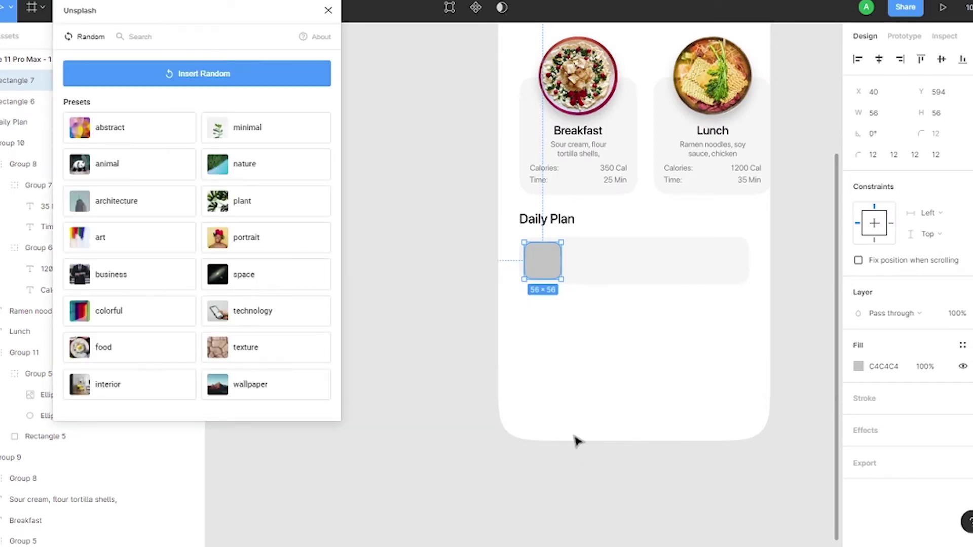
left_click(138, 36)
type("ut")
key("Return")
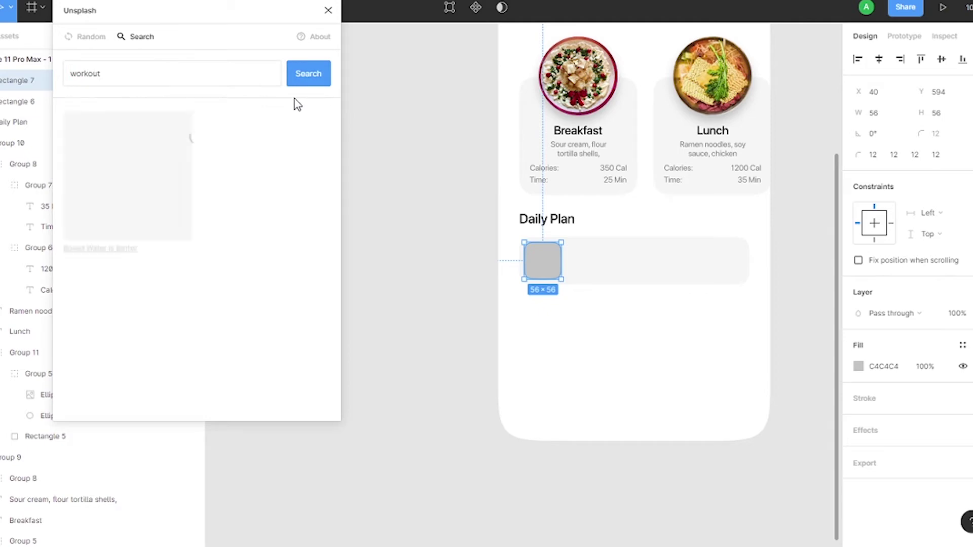
scroll(238, 108, "down", 5)
left_click(257, 256)
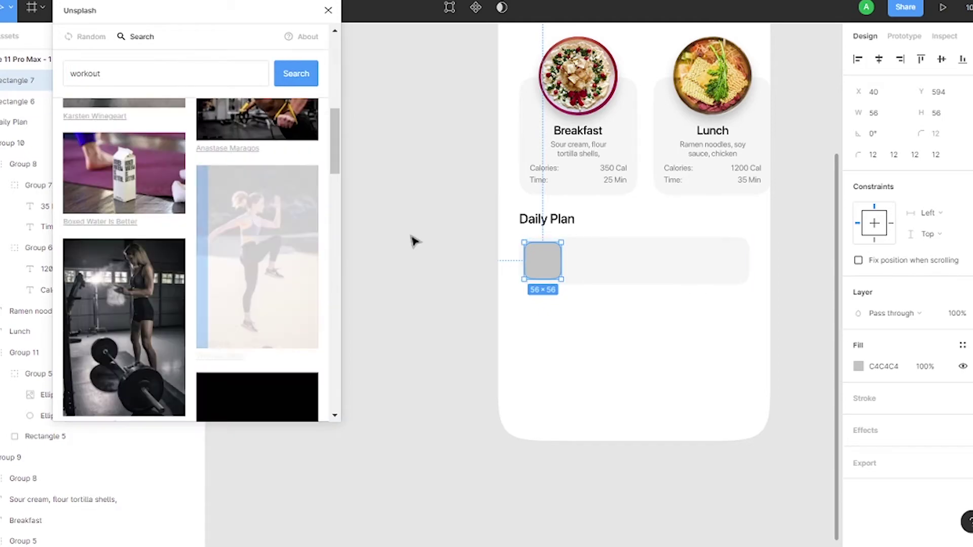
- Set the workout photo's image fill to Crop mode and adjust the crop
left_click(858, 366)
left_click(720, 235)
left_click(702, 265)
left_click(709, 293)
scroll(541, 240, "up", 3)
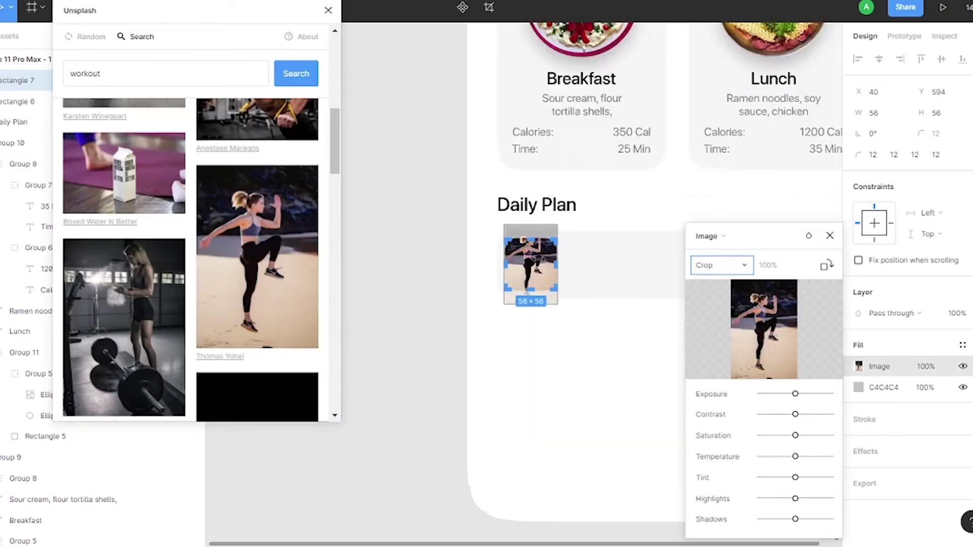
scroll(541, 240, "up", 3)
key("Escape")
scroll(552, 174, "down", 3)
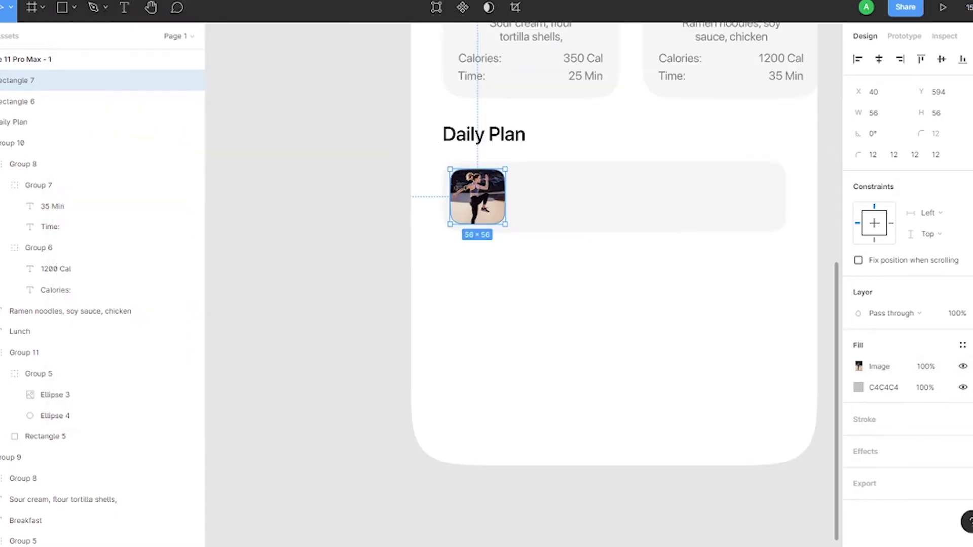
key("t")
left_click(522, 294)
type("Morning workout")
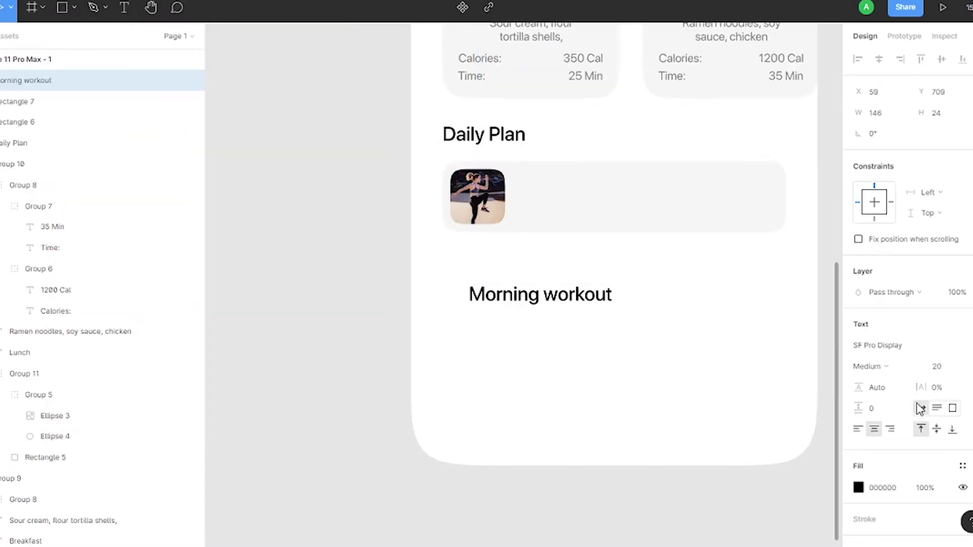
- Apply 16 px to the 'Morning workout' title and duplicate it below as '8:00 AM'
key("Return")
mouse_move(537, 294)
left_mouse_down()
mouse_move(556, 189)
mouse_move(550, 213)
left_mouse_up()
scroll(556, 189, "up", 2)
double_click(548, 207)
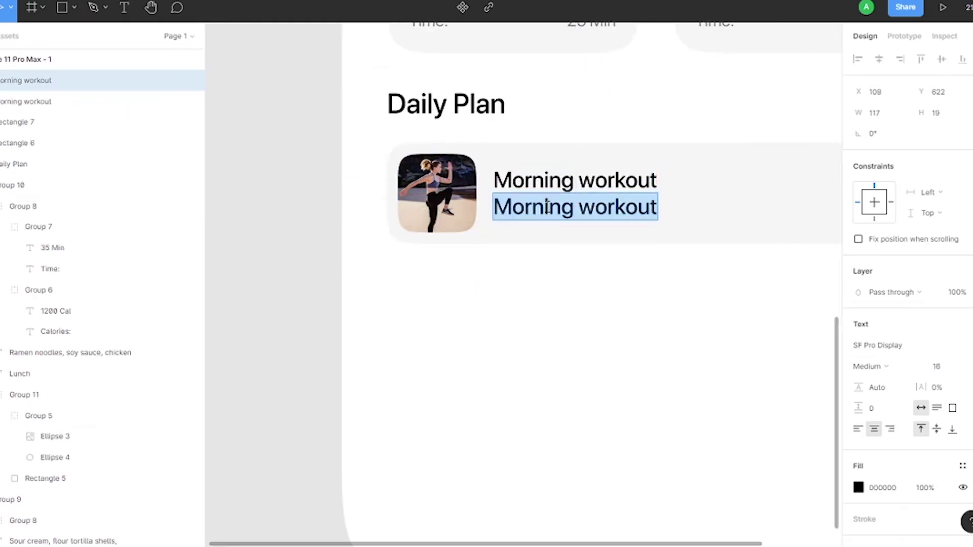
type("8:00 AM")
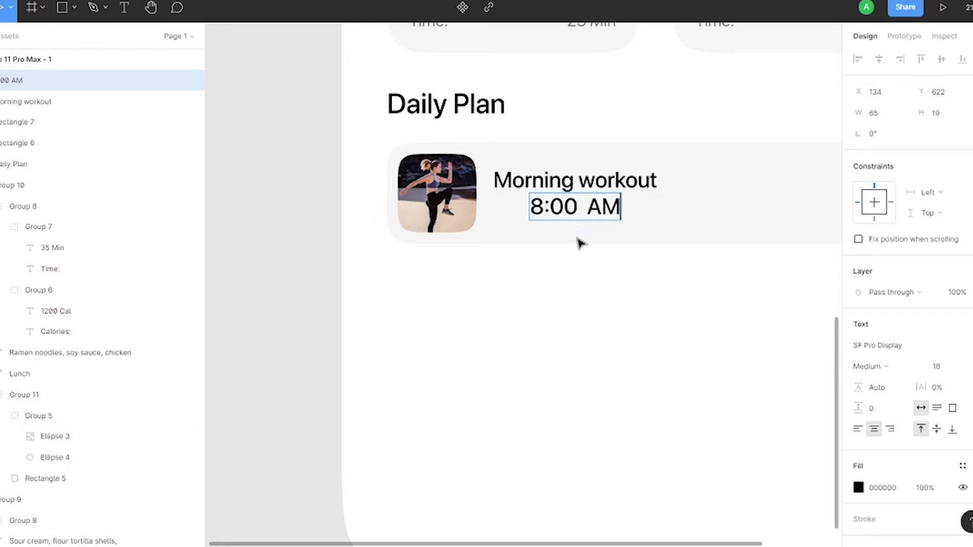
- Copy the time text as '1 Hour cardio workout' and place it beside 8:00 AM
left_click_drag(577, 215, 577, 251)
double_click(562, 246)
type("1 Hour car")
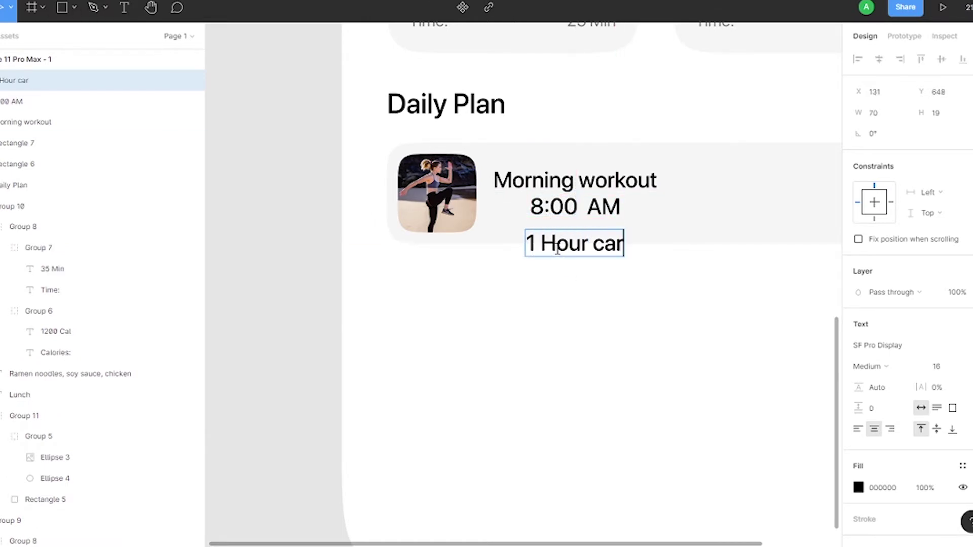
type("t")
key("Escape")
left_click(575, 207, "shift")
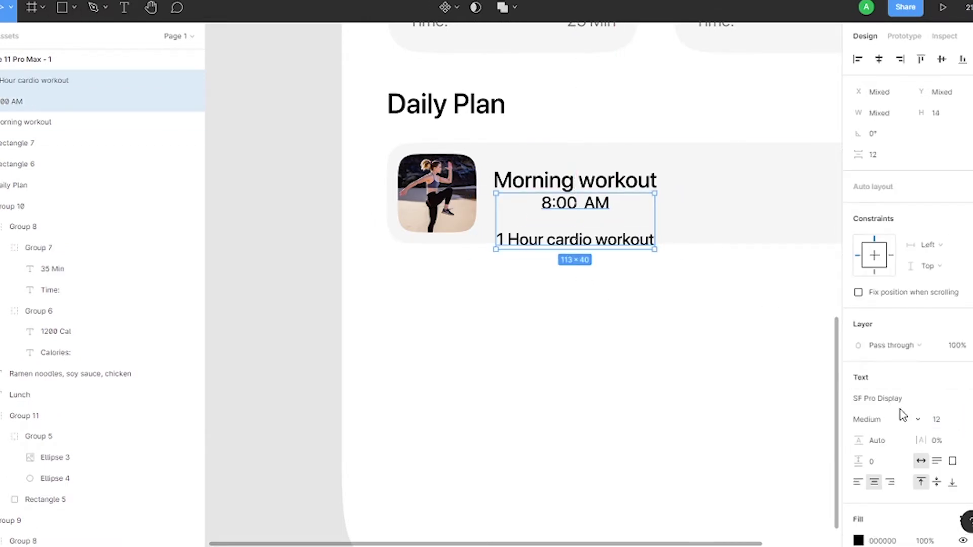
left_click_drag(575, 239, 706, 201)
- Draw a 6×6 black dot between the time and duration texts and space them evenly
key("o")
mouse_move(641, 328)
left_mouse_down()
mouse_move(586, 145)
mouse_move(626, 142)
left_mouse_up()
scroll(687, 337, "up", 1)
type("6")
scroll(632, 329, "up", 1)
left_click(858, 345)
left_click(701, 487)
left_click(618, 142)
left_click_drag(557, 142, 492, 160)
- Group the time, dot and duration, then group that line with the title
left_click(599, 145, "shift")
key("ctrl+g")
left_click(522, 126, "shift")
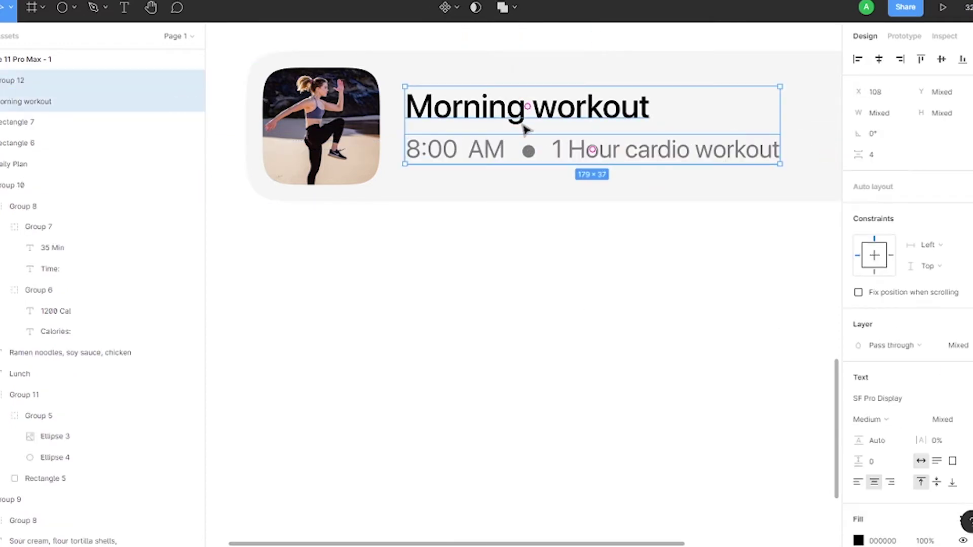
key("ctrl+g")
left_click(941, 59)
left_click(649, 276)
scroll(649, 276, "down", 3)
- Draw a small square at the card's right end with a linear gradient fill
left_click(74, 7)
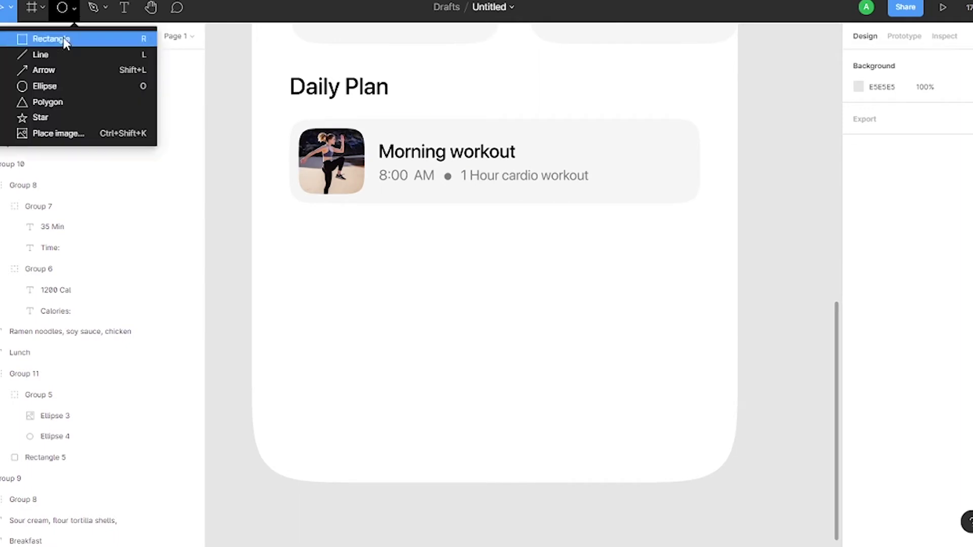
left_click(48, 37)
left_click_drag(642, 139, 669, 167)
left_click(857, 346)
left_click(707, 160)
left_click(707, 172)
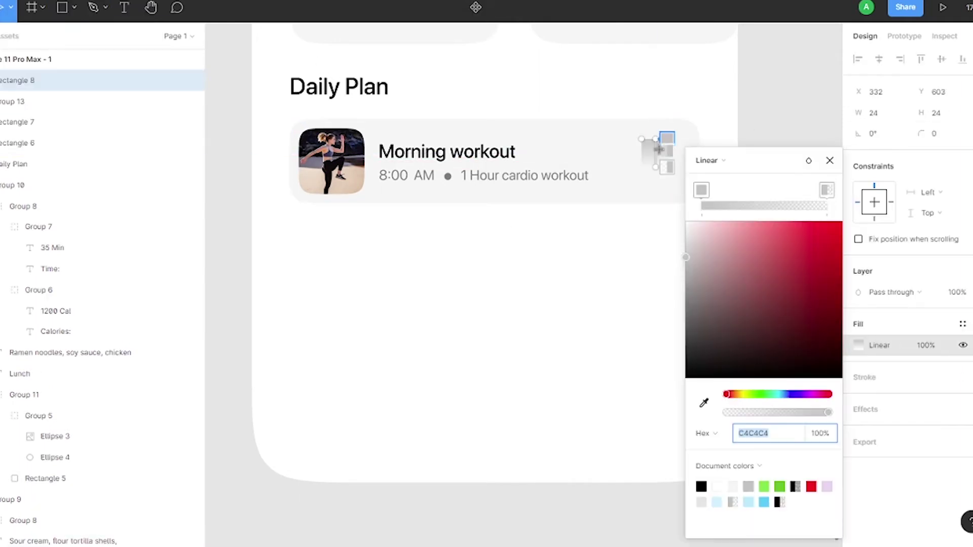
scroll(650, 157, "up", 5)
- Make both gradient stops green and set the square's corner radius to 8
left_click(779, 486)
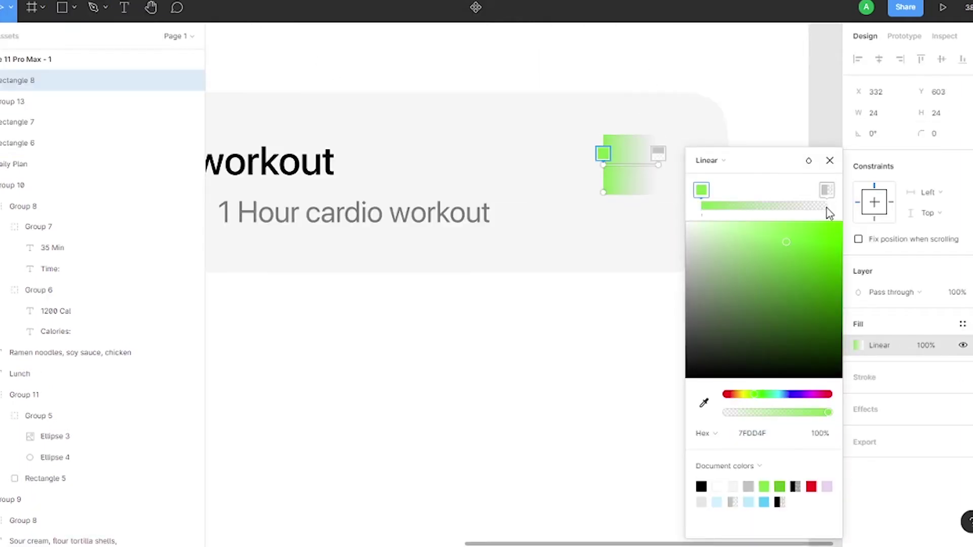
left_click(826, 190)
left_click(804, 260)
scroll(614, 162, "up", 3)
left_click(946, 136)
type("8")
key("Return")
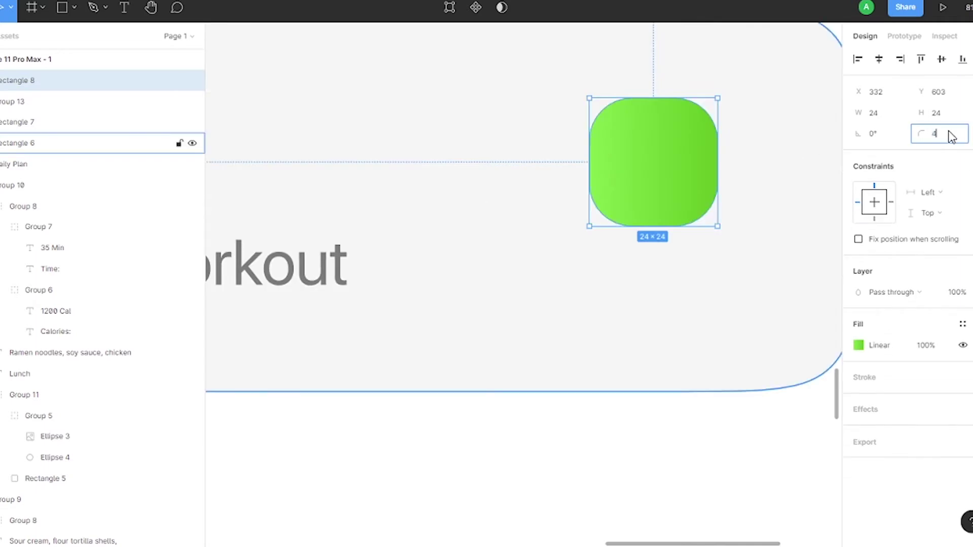
left_click(692, 328)
- Insert an arrow icon from the Iconly plugin near the workout card
scroll(692, 328, "down", 5)
right_click(641, 245)
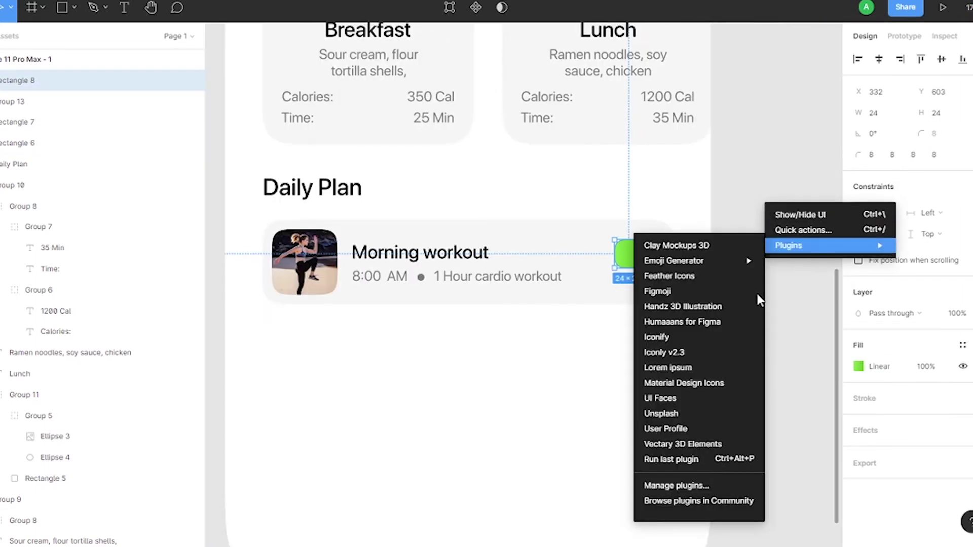
left_click(654, 347)
left_click(387, 187)
left_click(406, 8)
left_click_drag(518, 302, 528, 360)
- Resize the arrow icon to 16 px and position it inside the green square
left_click(936, 133)
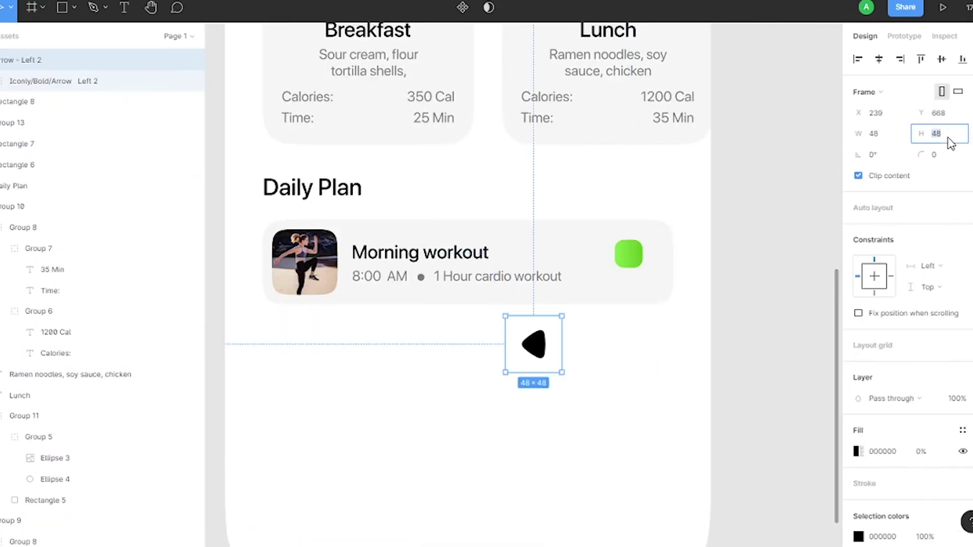
type("16")
key("Return")
scroll(629, 254, "up", 5)
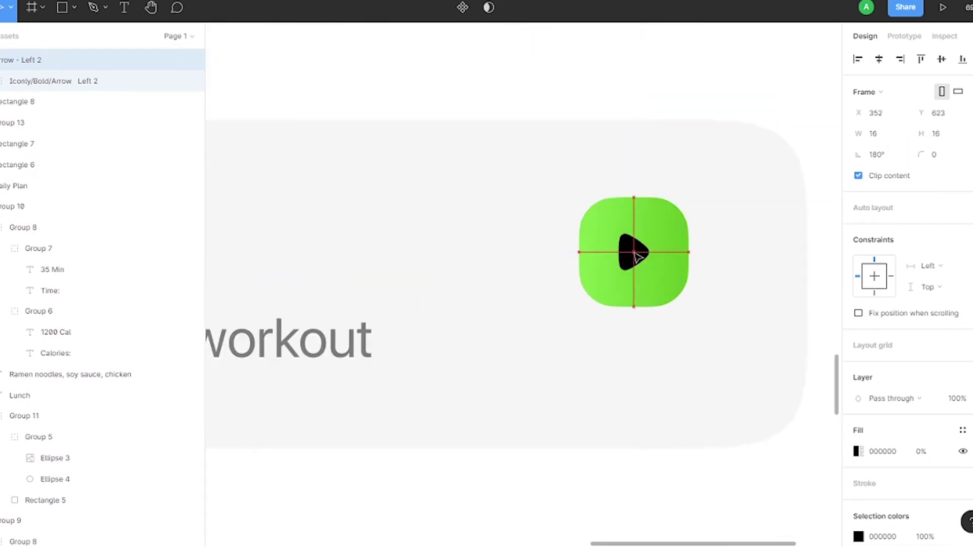
left_click(654, 204)
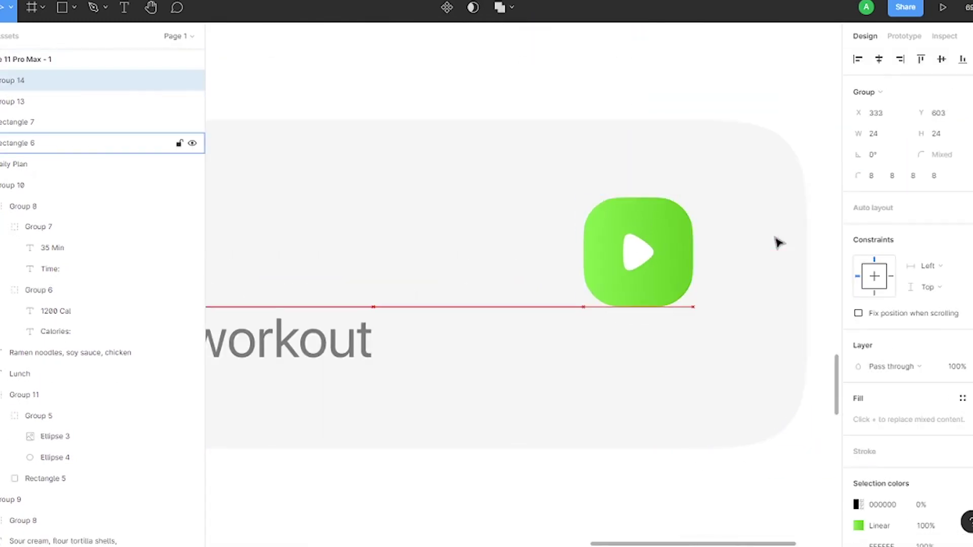
key("shift+Right")
scroll(570, 209, "down", 5)
- Group the workout card, paste a copy 14 px below, and duplicate it again
key("ctrl+g")
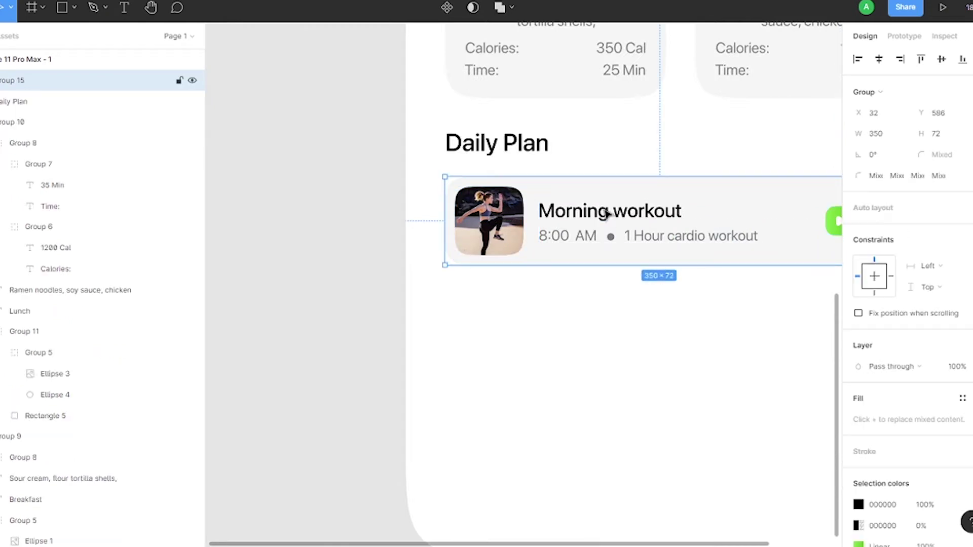
key("ctrl+c")
key("ctrl+v")
left_click_drag(658, 223, 660, 254)
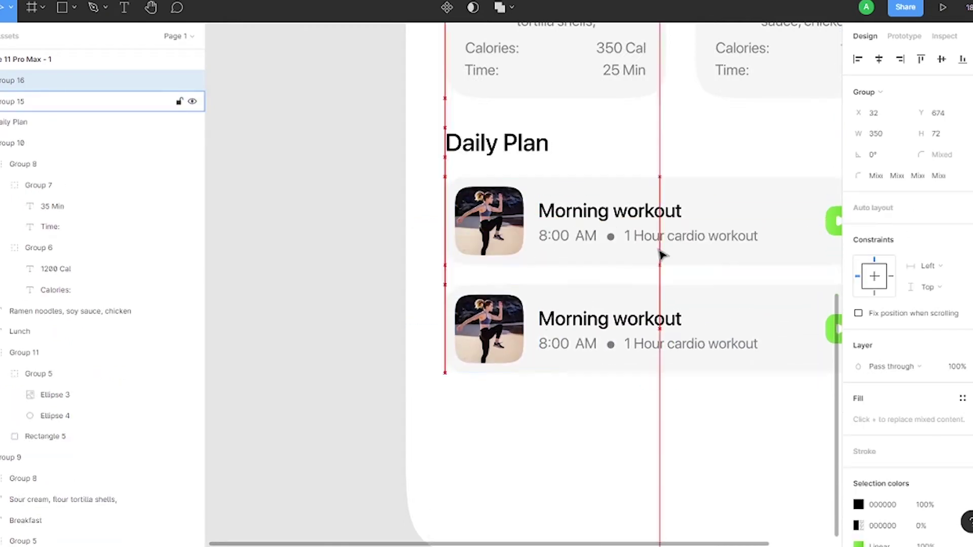
scroll(710, 289, "down", 3)
key("ctrl+d")
left_click(522, 293)
- Change the second card's texts to 'Yoga' and '1 Hour Yoga'
double_click(524, 288)
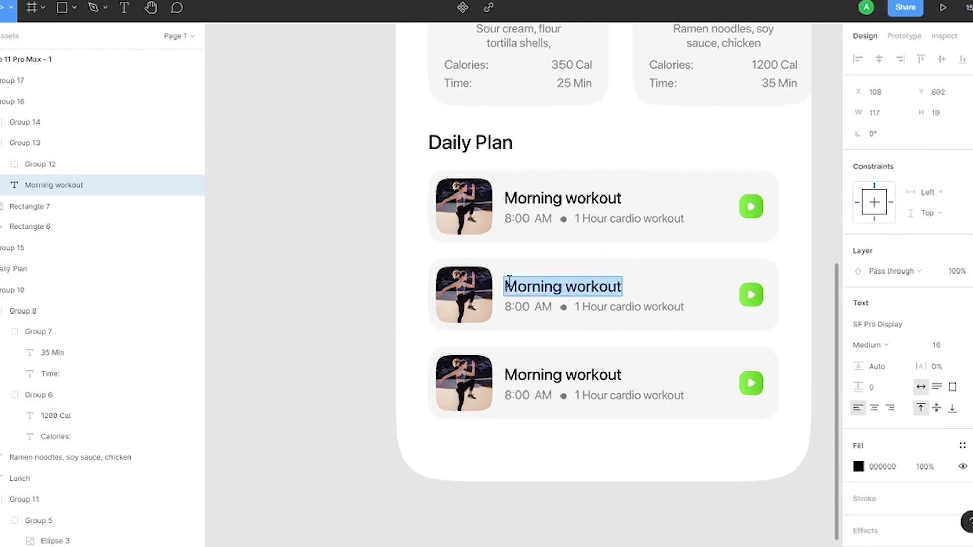
type("Yoga")
double_click(508, 306)
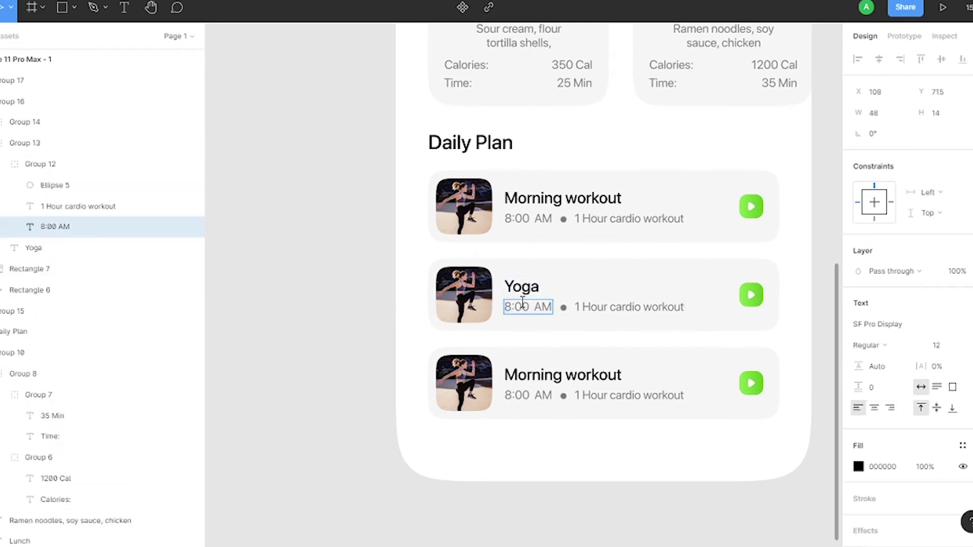
type("9")
double_click(586, 310)
left_click_drag(611, 307, 684, 303)
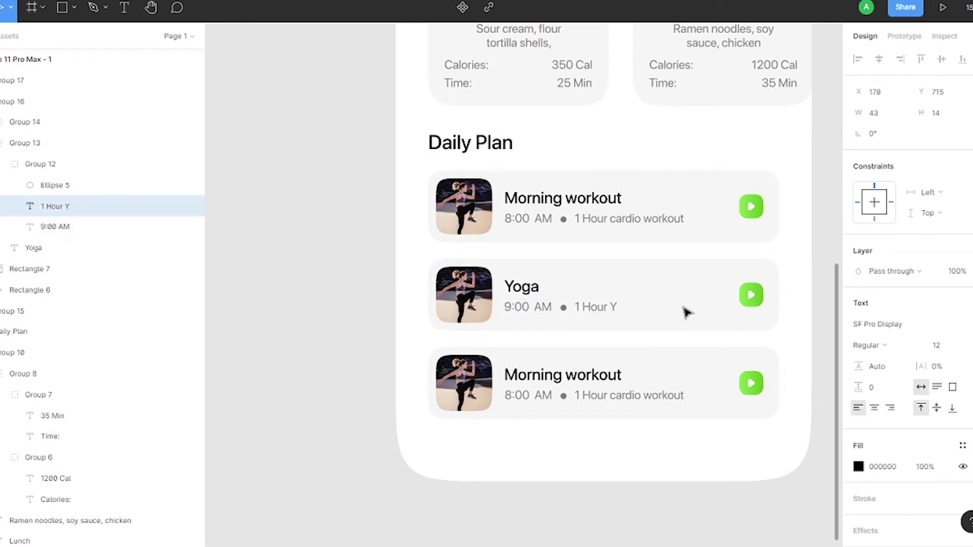
type("oga")
- Fill the second card's photo with a yoga image from the Unsplash plugin
right_click(464, 297)
left_click(441, 206)
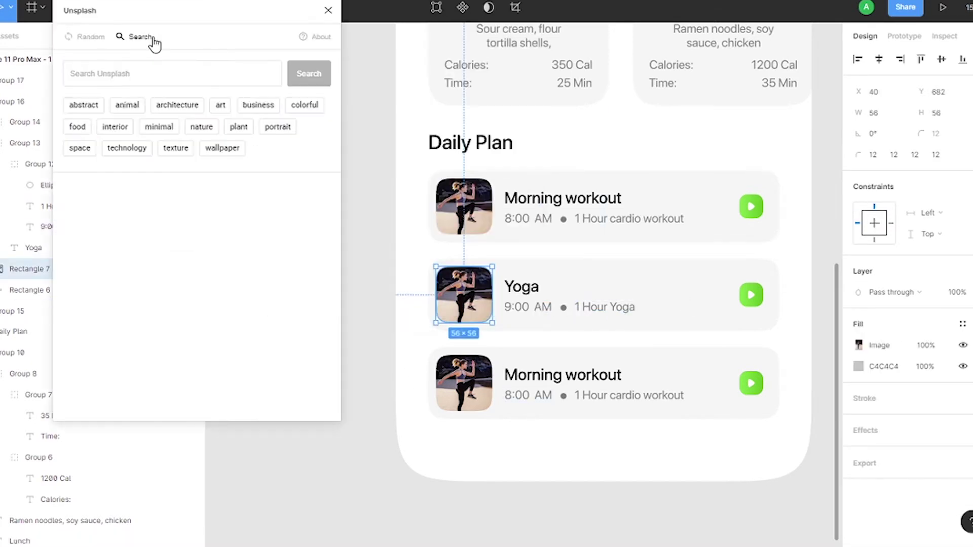
type("yoga")
key("Return")
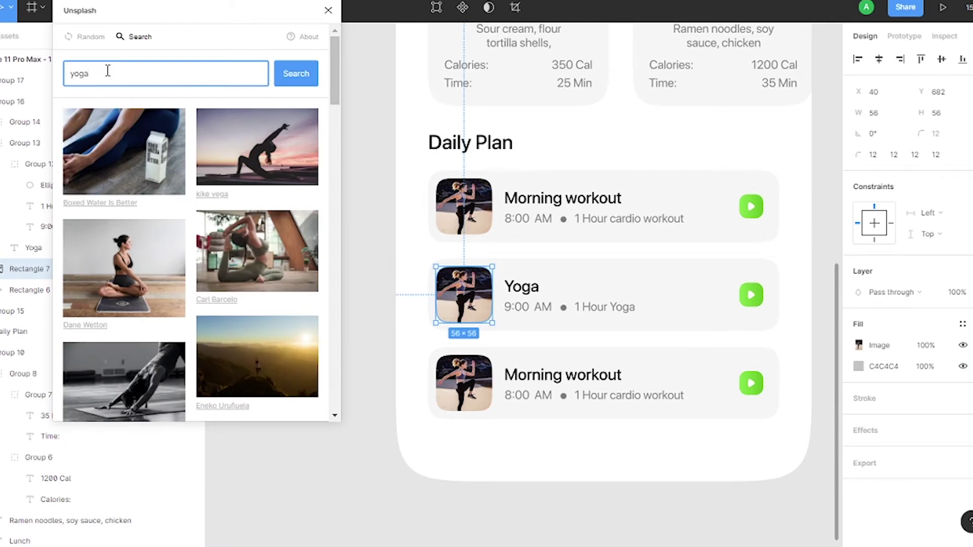
left_click(266, 276)
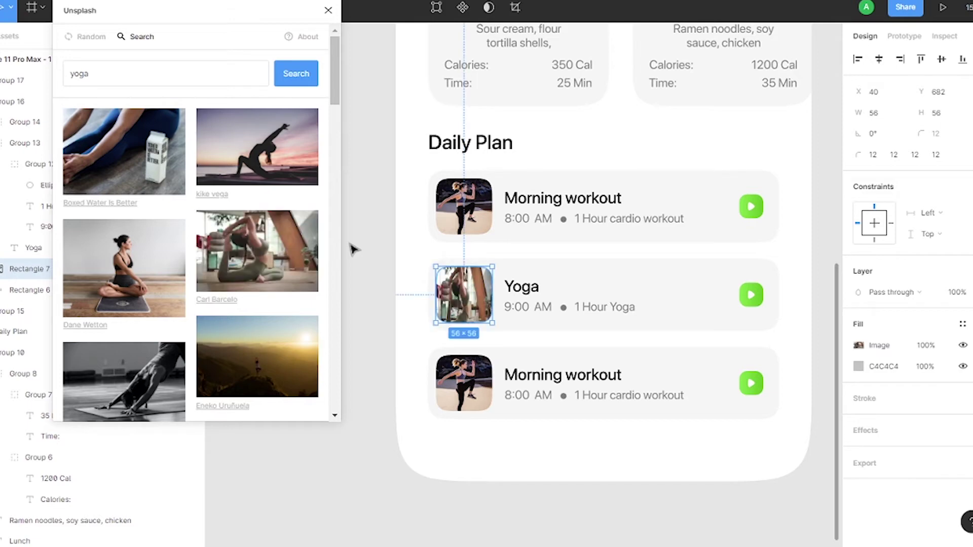
- Set the image fill to crop and settle on the yoga photo with the plant
left_click(858, 345)
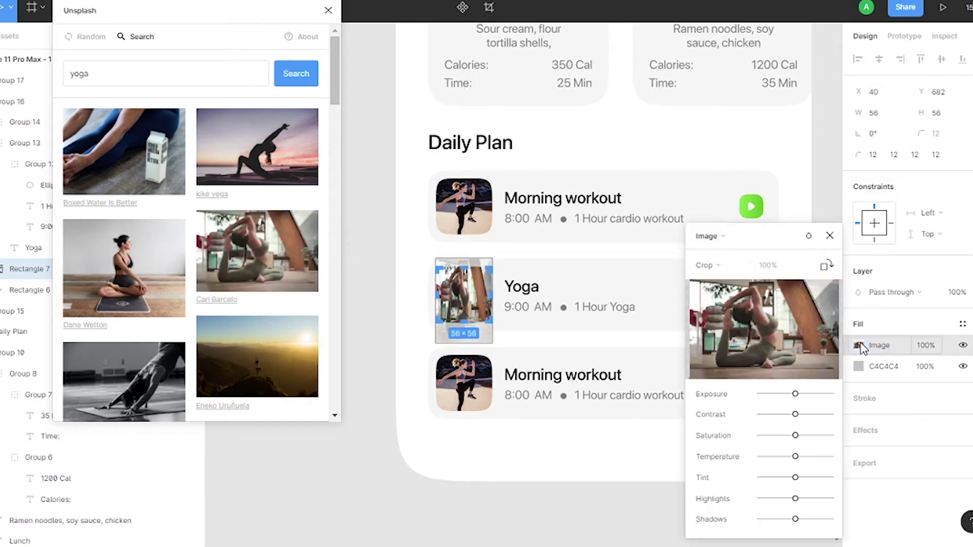
left_click(707, 236)
left_click(706, 265)
scroll(409, 377, "up", 3)
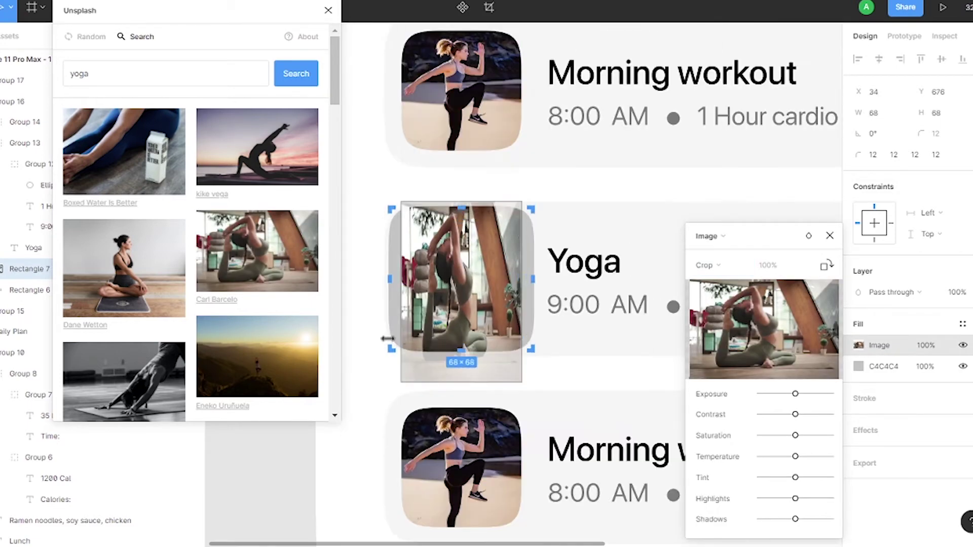
left_click(124, 268)
scroll(127, 254, "down", 5)
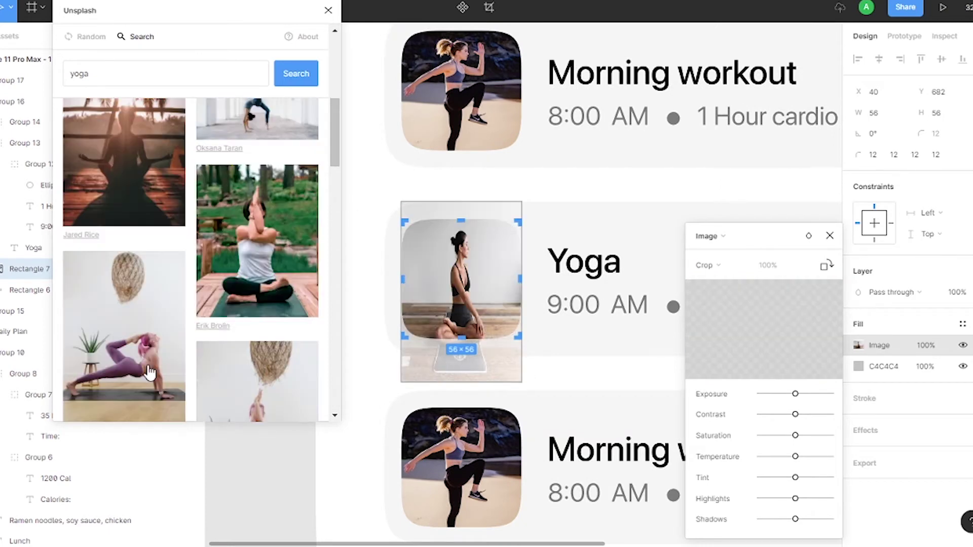
left_click(257, 241)
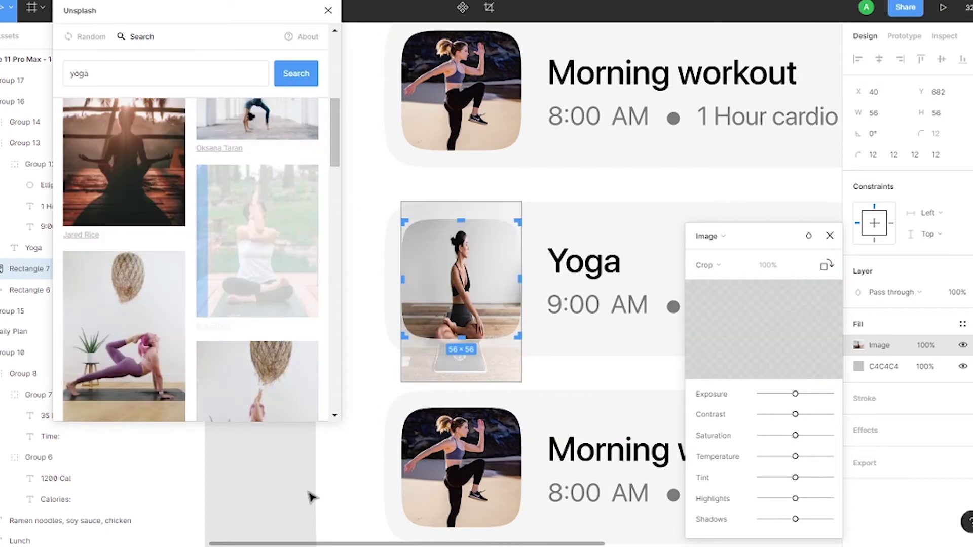
scroll(217, 282, "down", 3)
left_click(218, 284)
type("Weight trai")
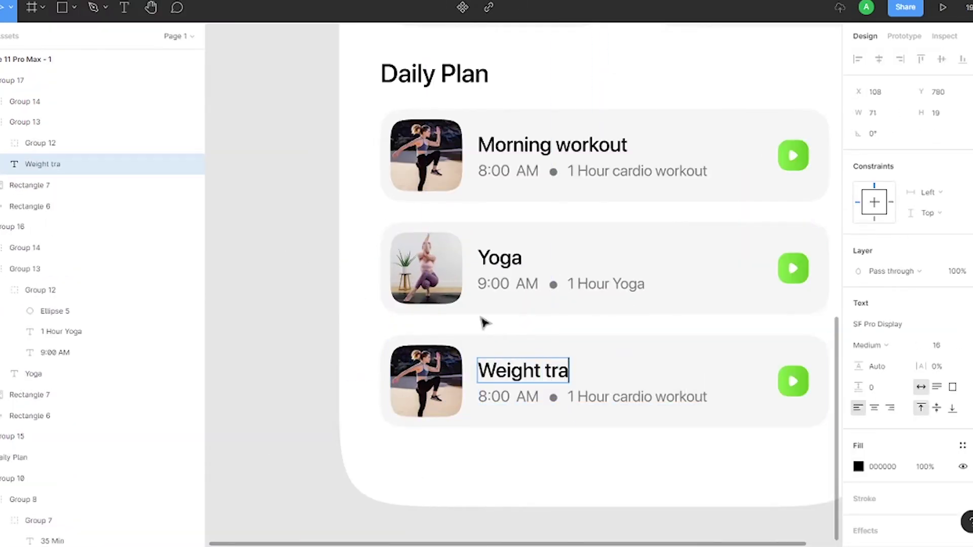
- Change the third card's time to 6:00 PM and select its 'cardio workout' text
double_click(482, 397)
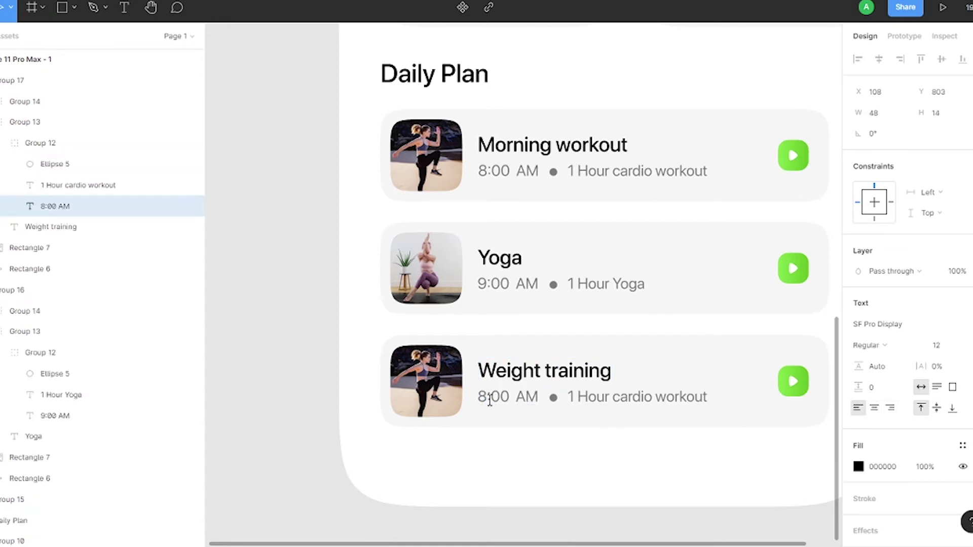
type("P")
left_click_drag(612, 396, 681, 394)
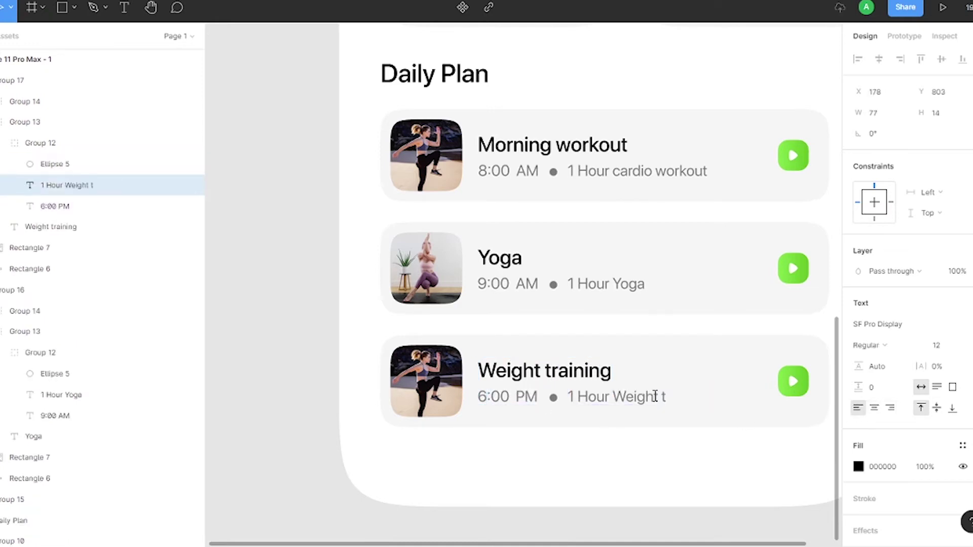
- Draw a white rectangle across the bottom of the phone frame
left_click_drag(340, 332, 838, 521)
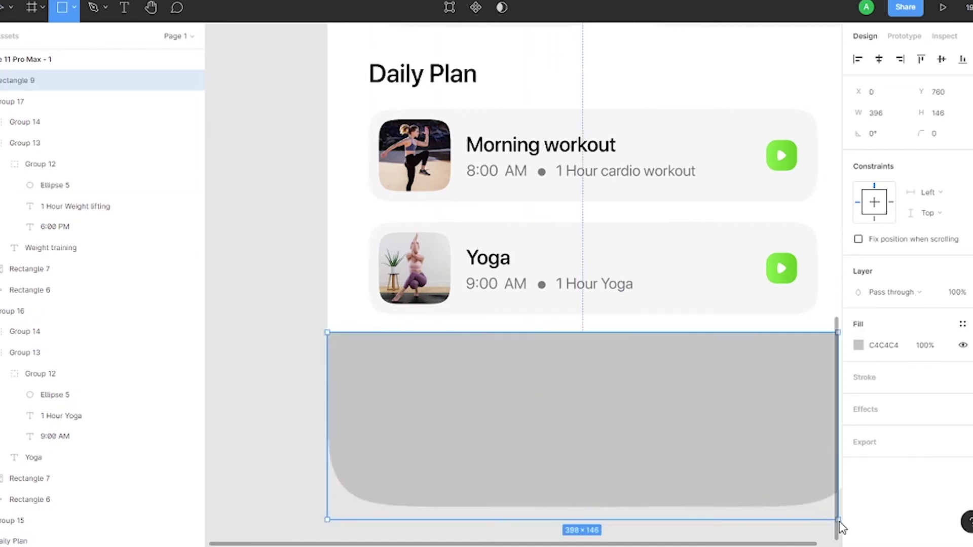
scroll(690, 330, "down", 3)
left_click(865, 343)
left_click(502, 453)
scroll(502, 454, "down", 2)
- Insert home, chart, scan and settings icons from the Iconly plugin
right_click(329, 209)
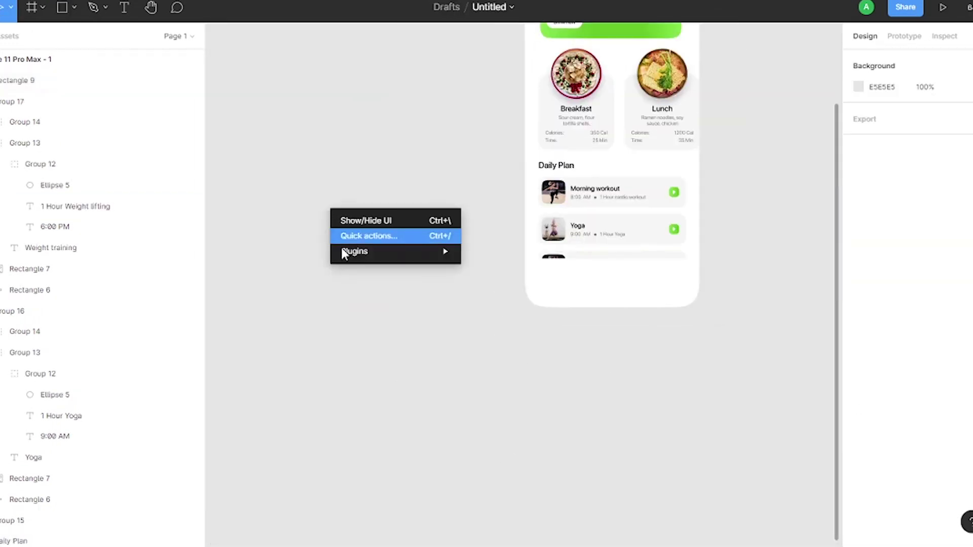
left_click(510, 355)
left_click(227, 47)
type("hom")
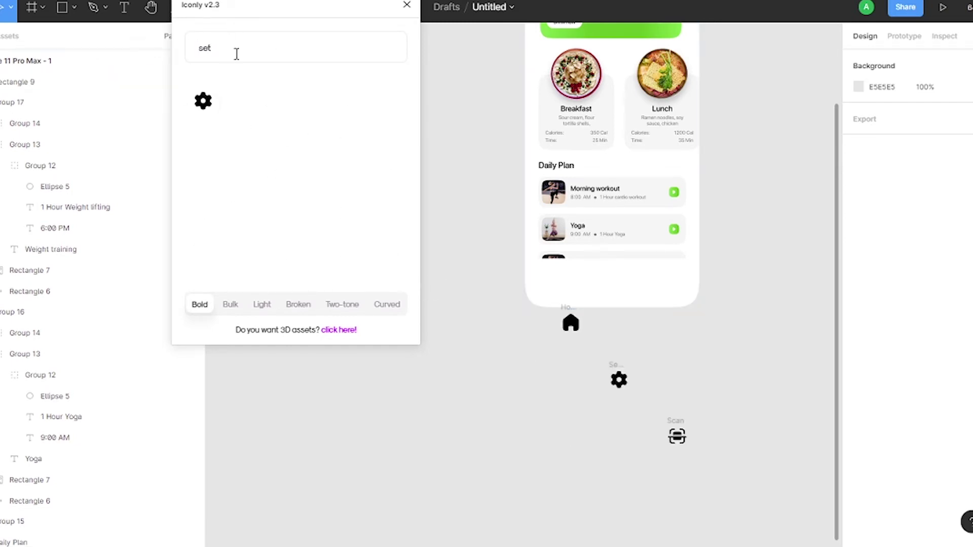
key("BackSpace")
key("BackSpace")
key("BackSpace")
type("ca")
key("BackSpace")
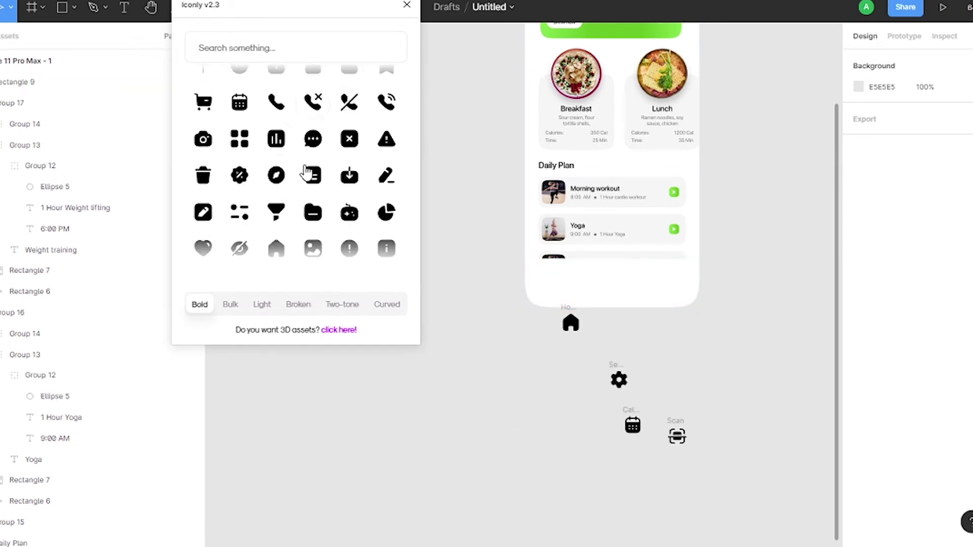
left_click(407, 6)
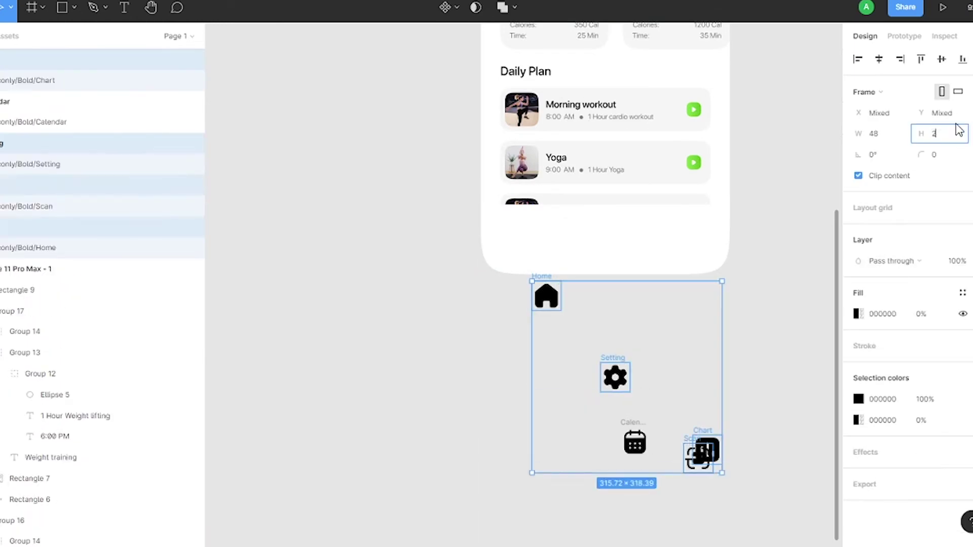
- Arrange the home, chart, scan and settings icons along the bottom bar
left_click_drag(523, 282, 478, 219)
mouse_move(621, 399)
left_mouse_down()
mouse_move(533, 226)
mouse_move(755, 219)
left_mouse_up()
left_click_drag(754, 502, 537, 222)
mouse_move(740, 515)
left_mouse_down()
mouse_move(717, 245)
mouse_move(691, 222)
left_mouse_up()
- Draw a 64×64 square in the bar's centre with corner radius 16
key("r")
left_click_drag(575, 187, 631, 241)
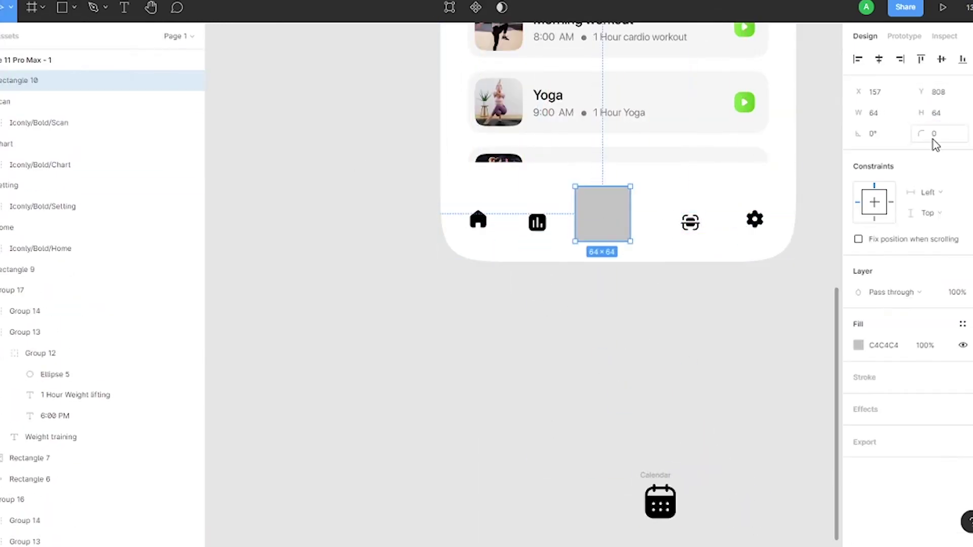
left_click(933, 133)
type("16")
- Fill the square with a horizontal green linear gradient
left_click(857, 366)
left_click(717, 208)
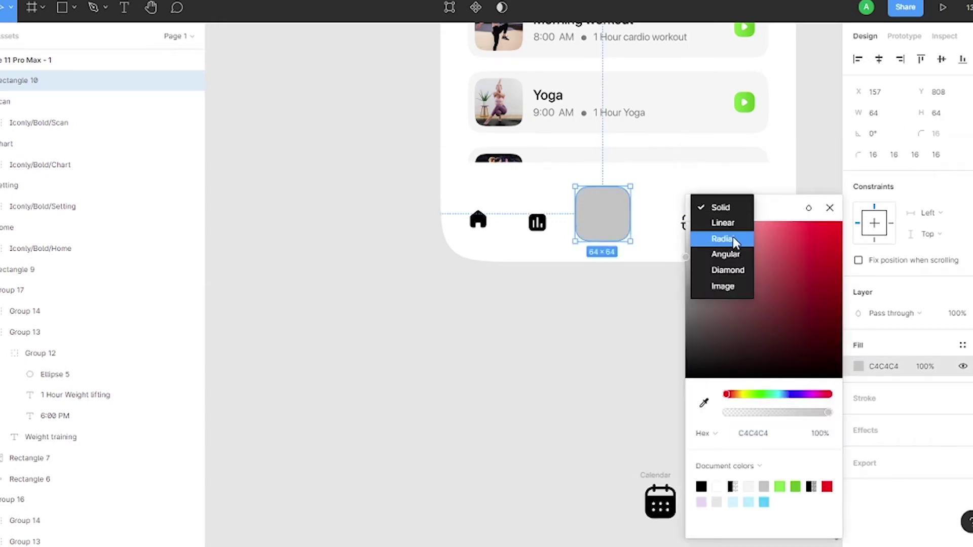
left_click(722, 222)
scroll(603, 218, "up", 3)
left_click_drag(600, 268, 636, 223)
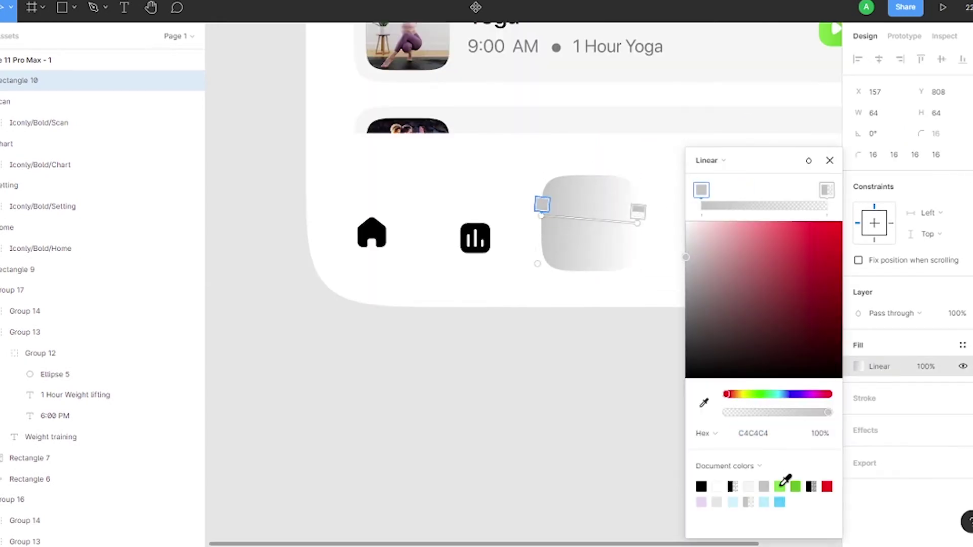
left_click(780, 486)
left_click(827, 190)
left_click(795, 487)
left_click(829, 160)
- Add a green #7FD04F drop shadow to the square
left_click(962, 430)
left_click(857, 452)
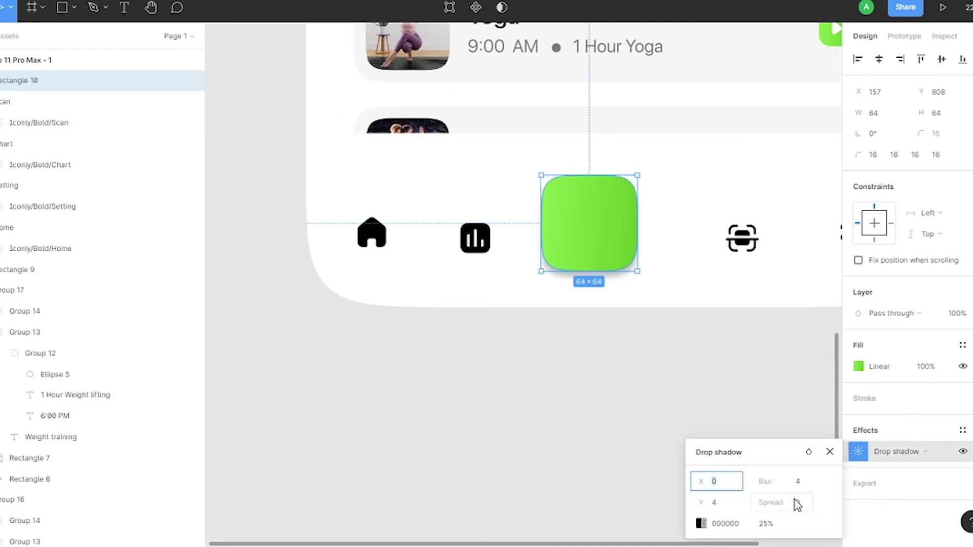
left_click(700, 524)
type("7FD04F")
key("Tab")
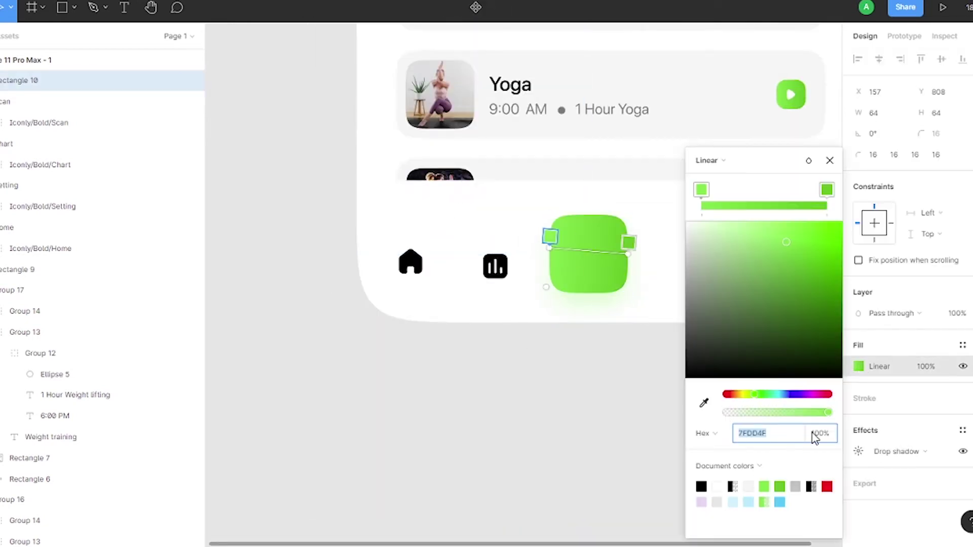
left_click(619, 359)
- Shrink the calendar icon to 32×32 and group the scan icon onto the green button
scroll(628, 399, "down", 3)
key("ctrl+v")
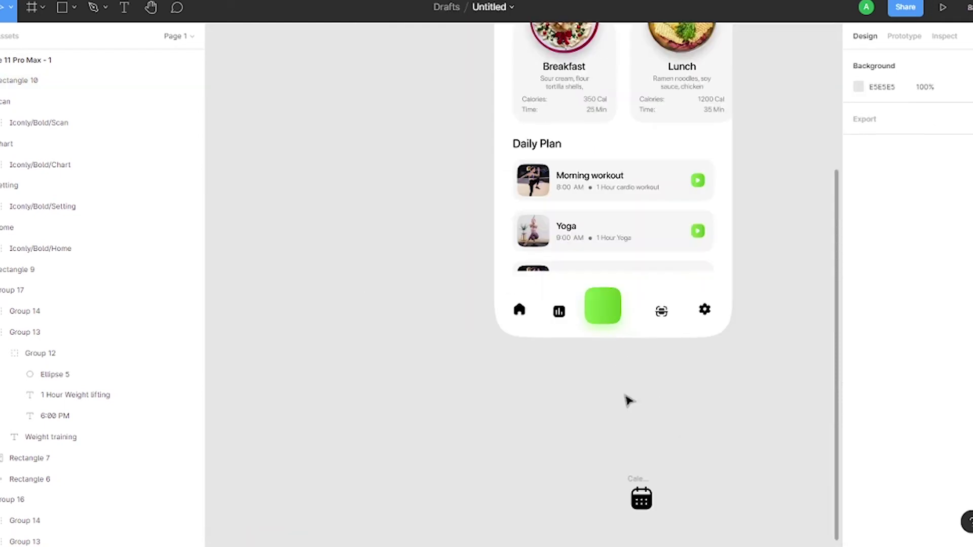
left_click_drag(633, 384, 622, 384)
scroll(623, 384, "up", 3)
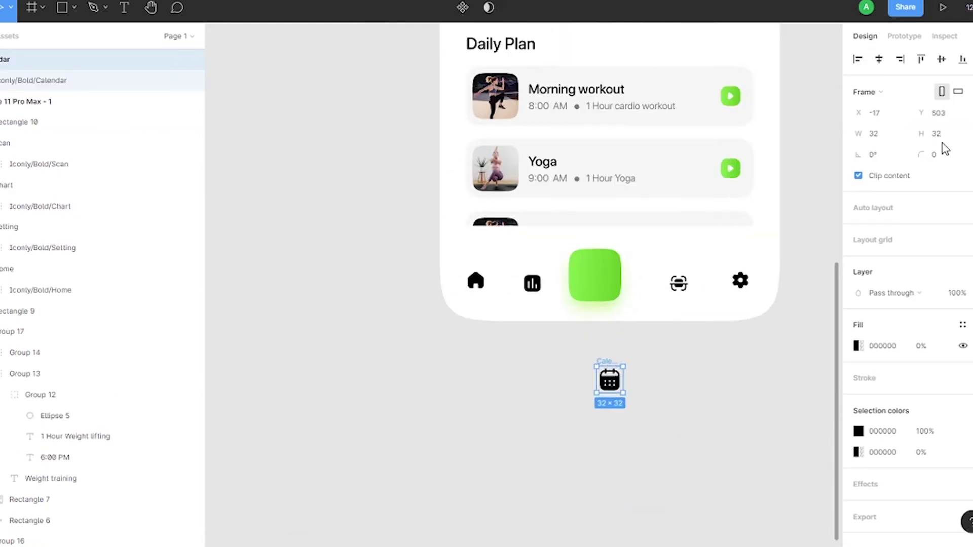
scroll(604, 360, "up", 3)
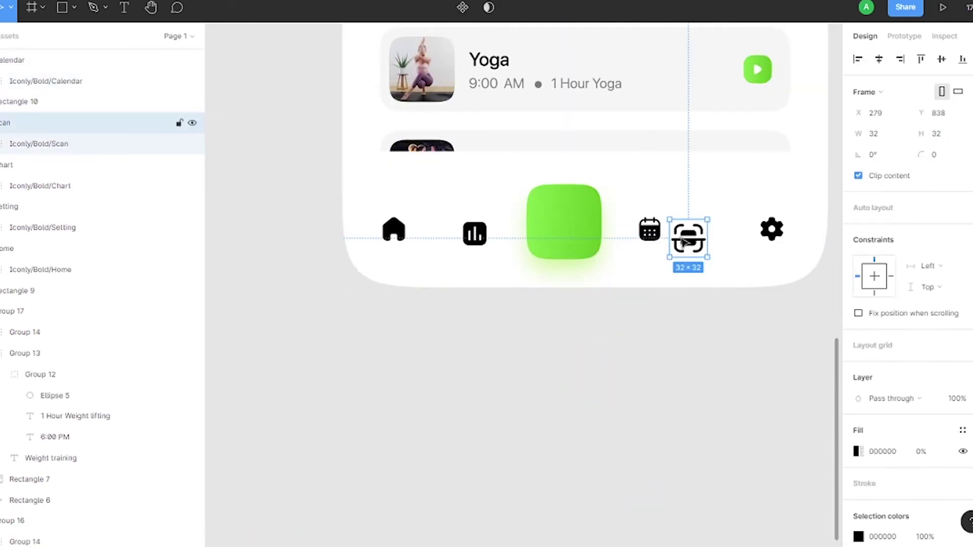
left_click_drag(684, 242, 562, 226)
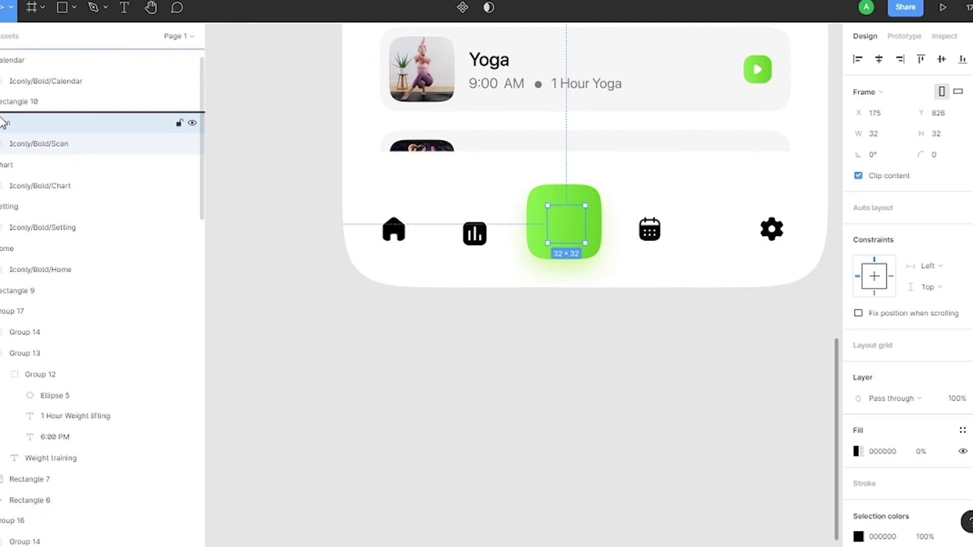
left_click(594, 193, "shift")
key("ctrl+g")
- Space the five nav icons evenly and align them along their centres
left_click(772, 229)
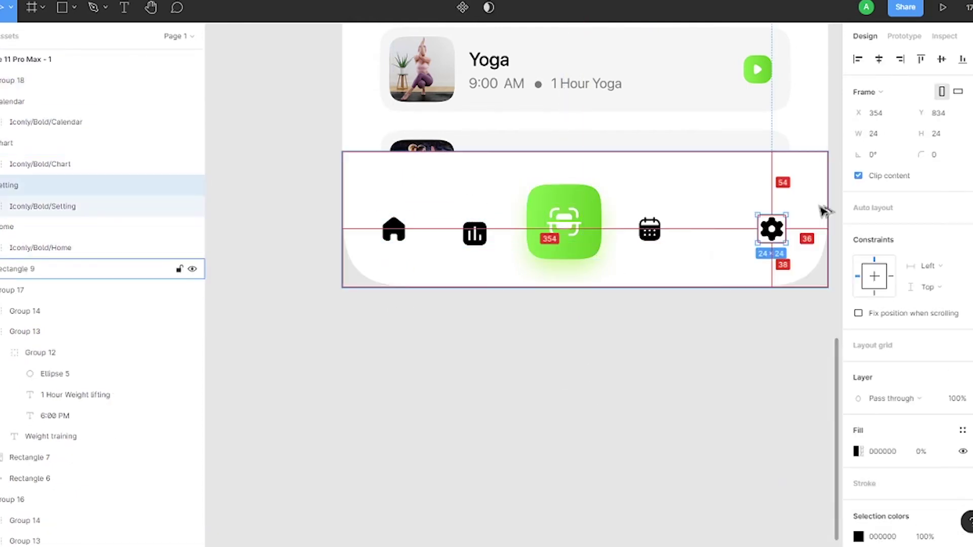
left_click(563, 222, "shift")
left_click(394, 229, "shift")
left_click(474, 233, "shift")
left_click(649, 229, "shift")
left_click(963, 59)
left_click(790, 116)
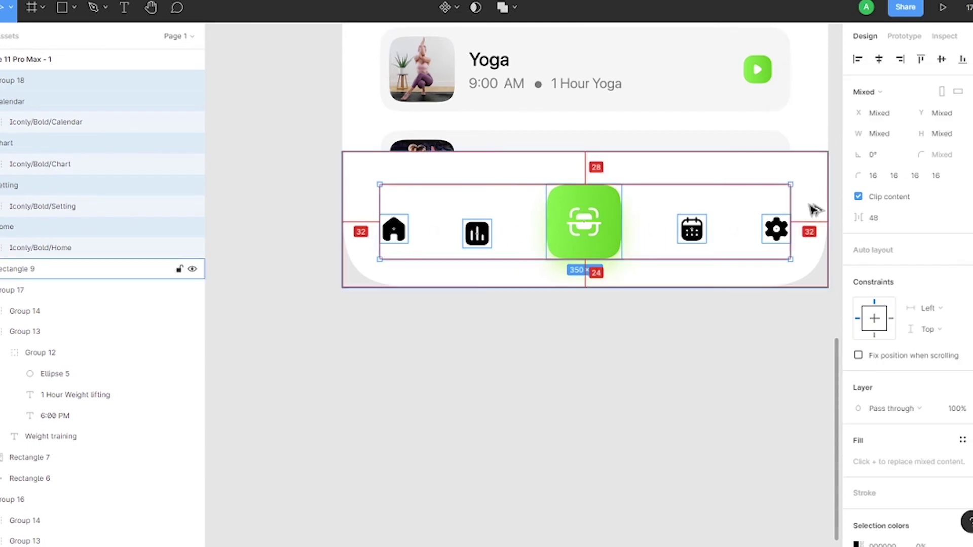
left_click(920, 60)
left_click(476, 222, "shift")
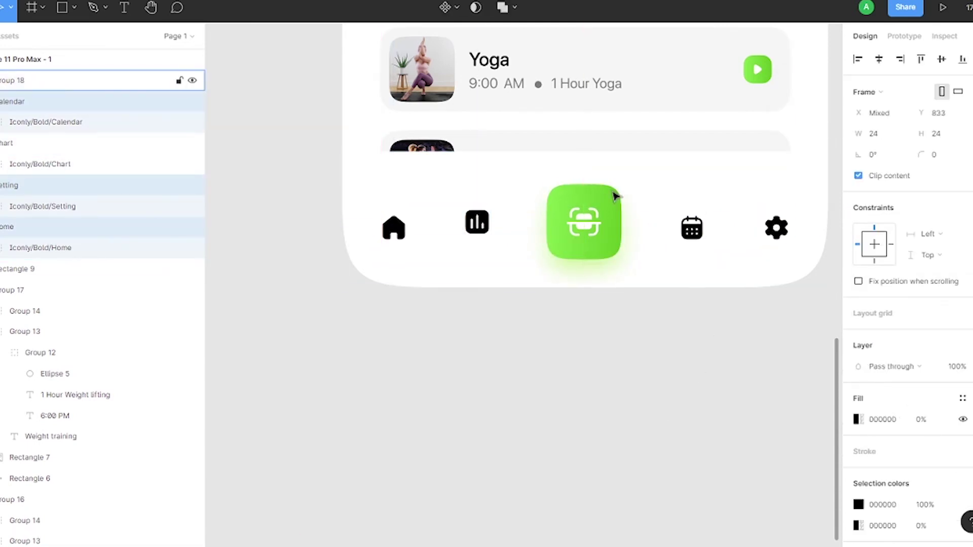
key("ctrl+z")
key("ctrl+z")
key("ctrl+z")
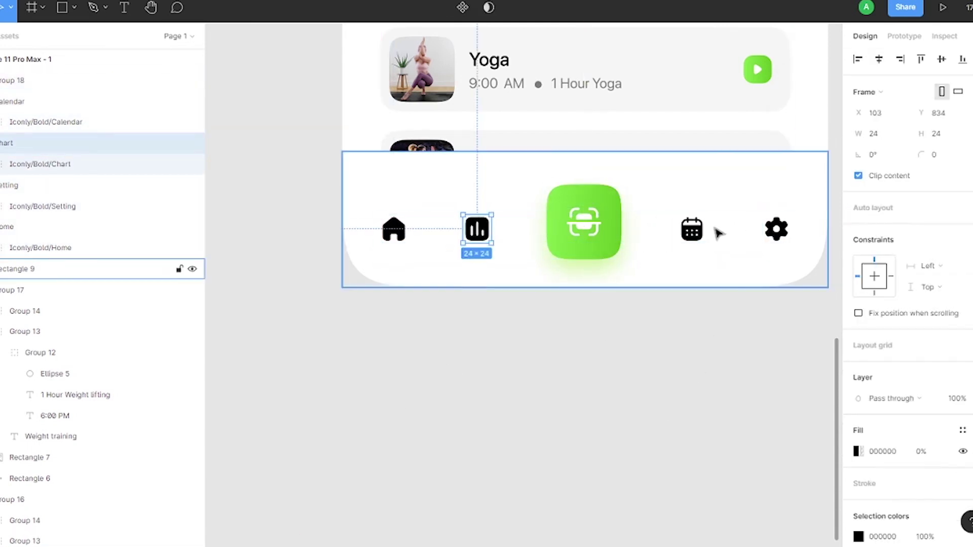
left_click(691, 229, "shift")
left_click(776, 229, "shift")
- Fill the home icon with the green from the document colours
left_click(543, 288)
left_click(393, 230)
left_click(858, 451)
left_click(717, 206)
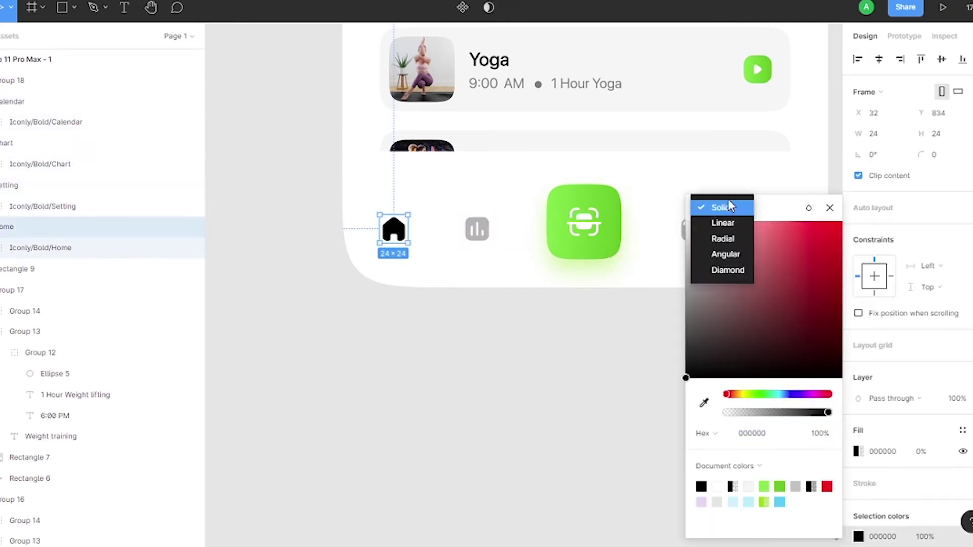
left_click(780, 487)
left_click(600, 455)
- Set the nav bar's background rectangle height to 104
scroll(400, 396, "down", 3)
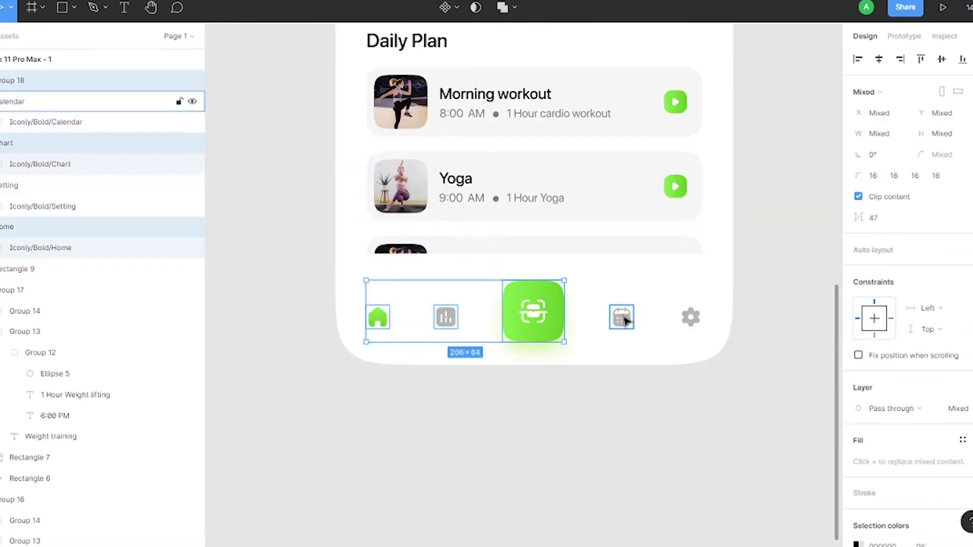
left_click(560, 276)
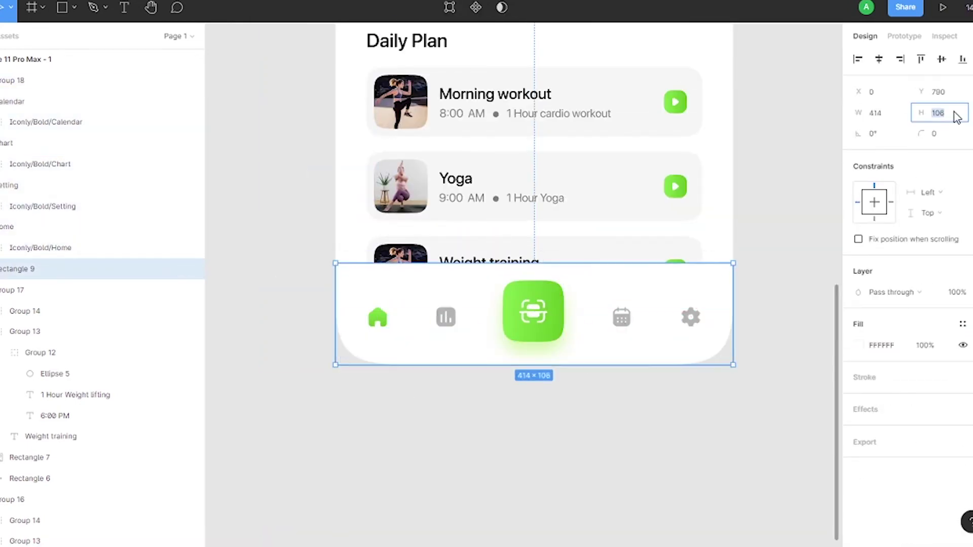
type("104")
key("Return")
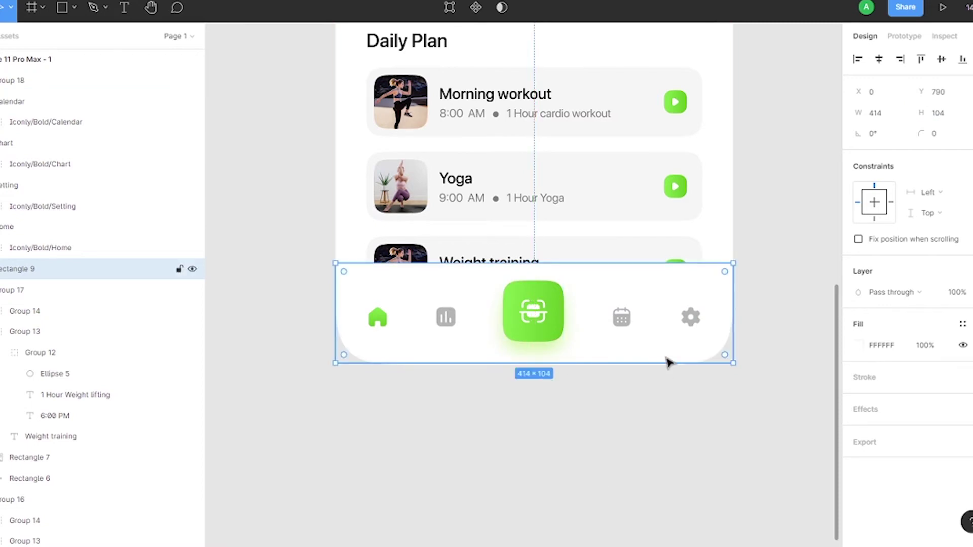
key("Escape")
scroll(684, 367, "down", 5)
- Duplicate the phone frame to the right, empty it, and paste the bell square without its icon
mouse_move(351, 106)
left_mouse_down()
mouse_move(465, 121)
mouse_move(500, 106)
left_mouse_up()
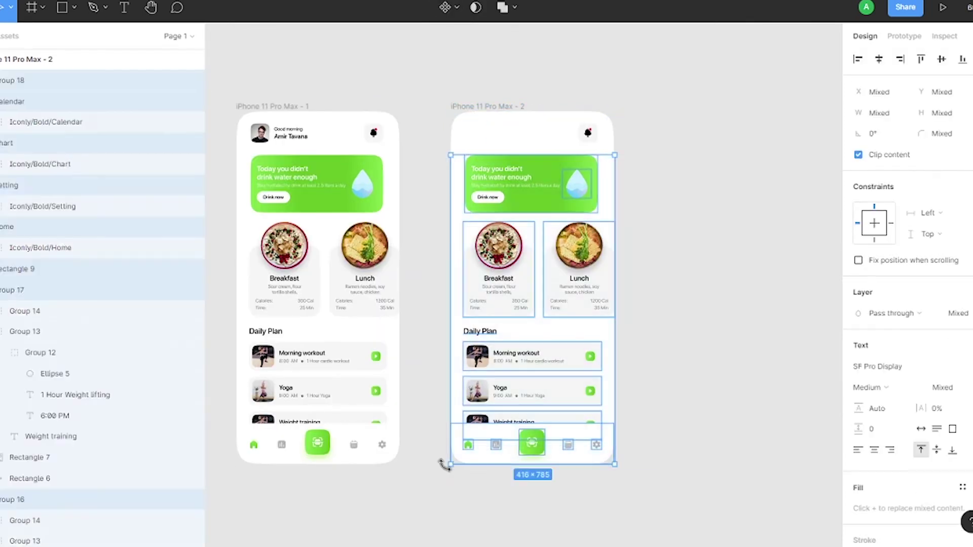
key("Delete")
key("ctrl+v")
left_click(897, 96)
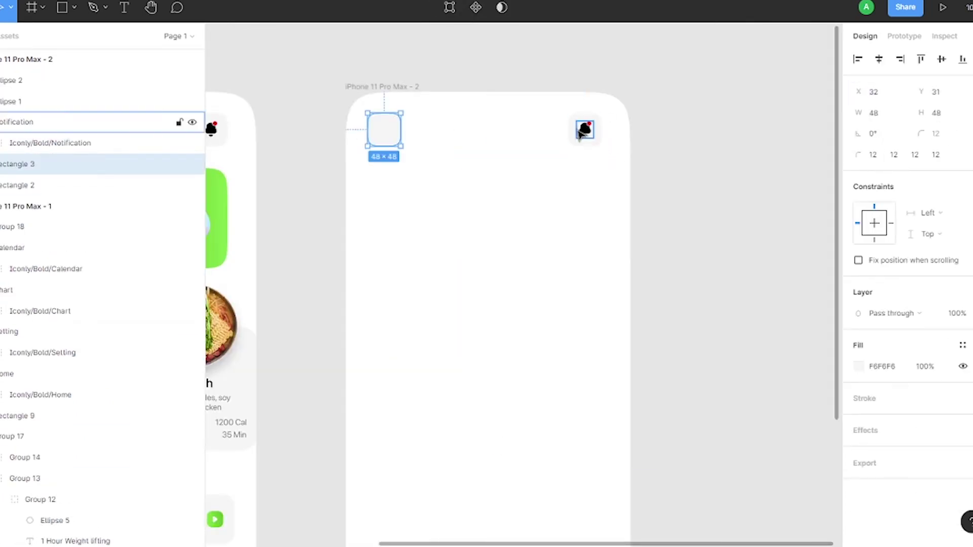
left_click(582, 133)
key("Delete")
- Select both grey squares, fit both frames in view, and select the home screen's header row
left_click(19, 80)
left_click(20, 102, "shift")
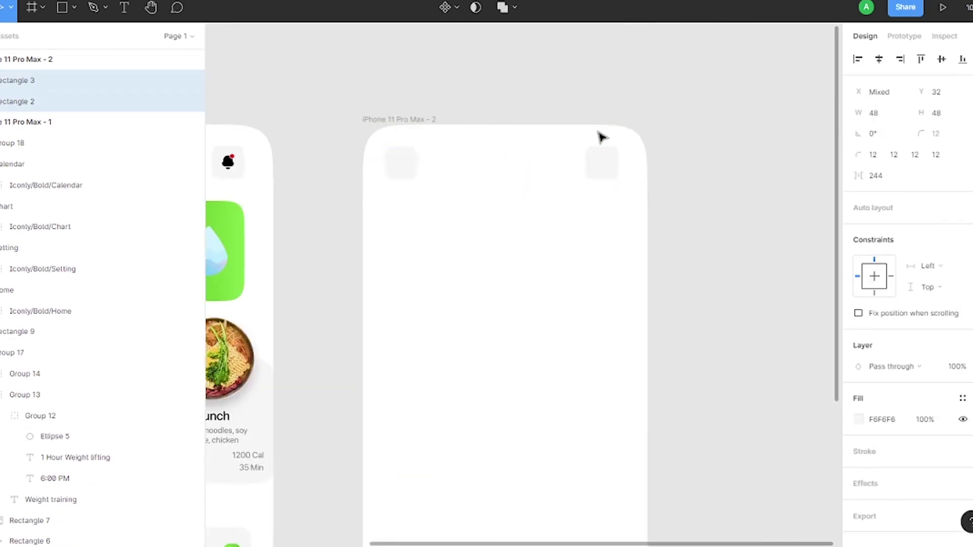
key("shift+1")
left_click_drag(299, 109, 476, 133)
scroll(471, 121, "up", 3)
scroll(507, 121, "down", 3)
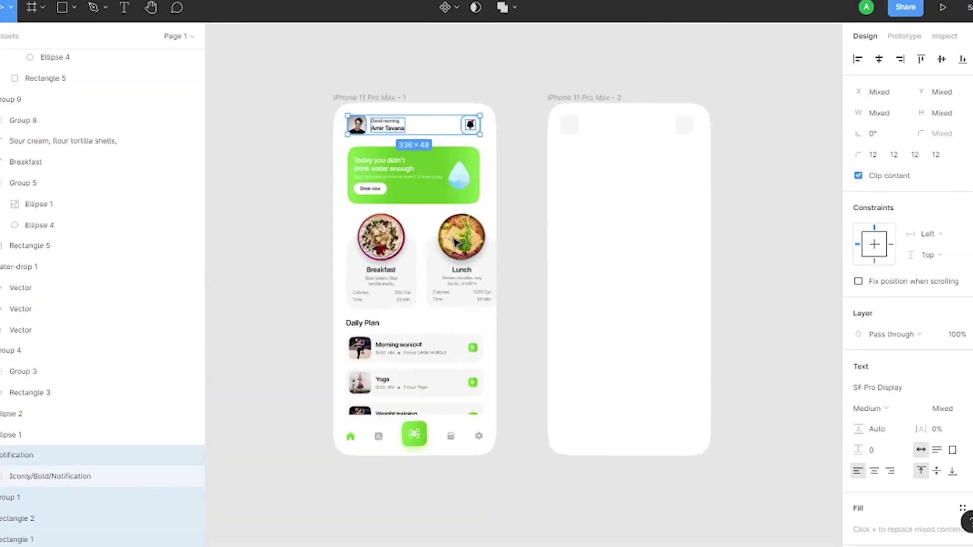
scroll(385, 198, "up", 5)
- Inspect the home screen's water reminder card and groups, then select the left placeholder square
key("Escape")
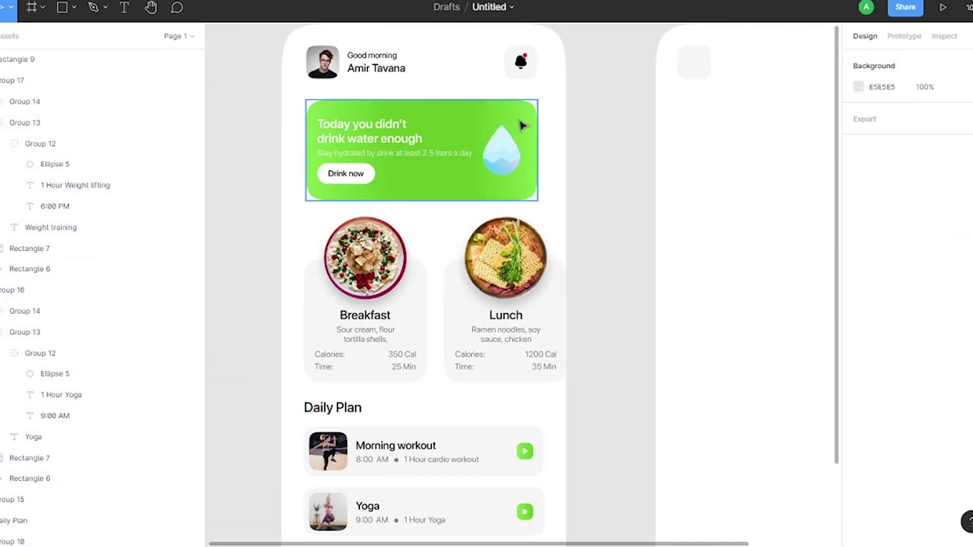
left_click(521, 125)
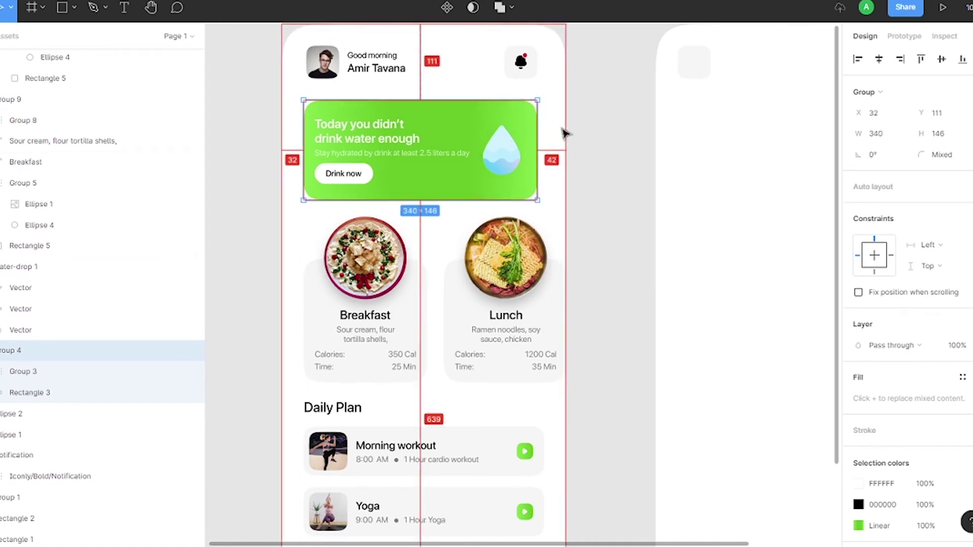
double_click(527, 137)
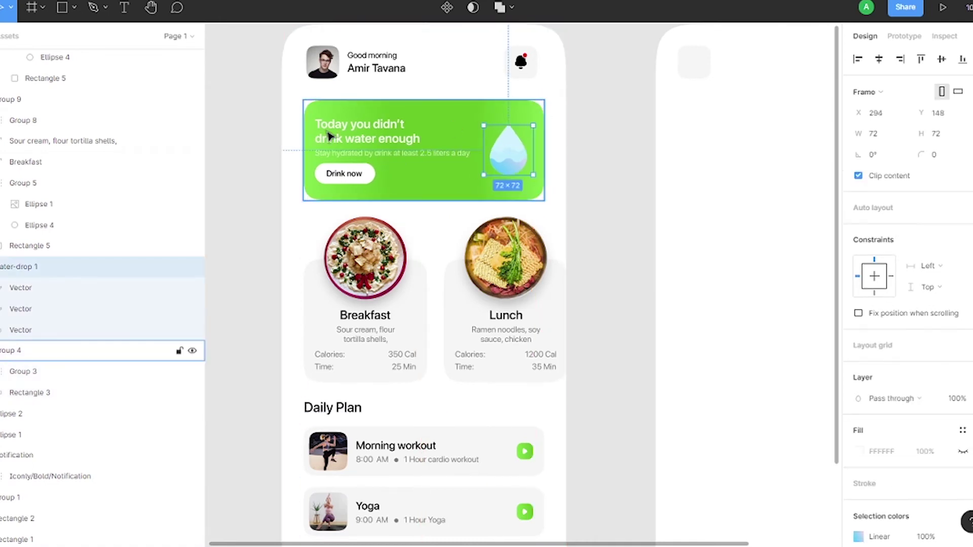
key("Escape")
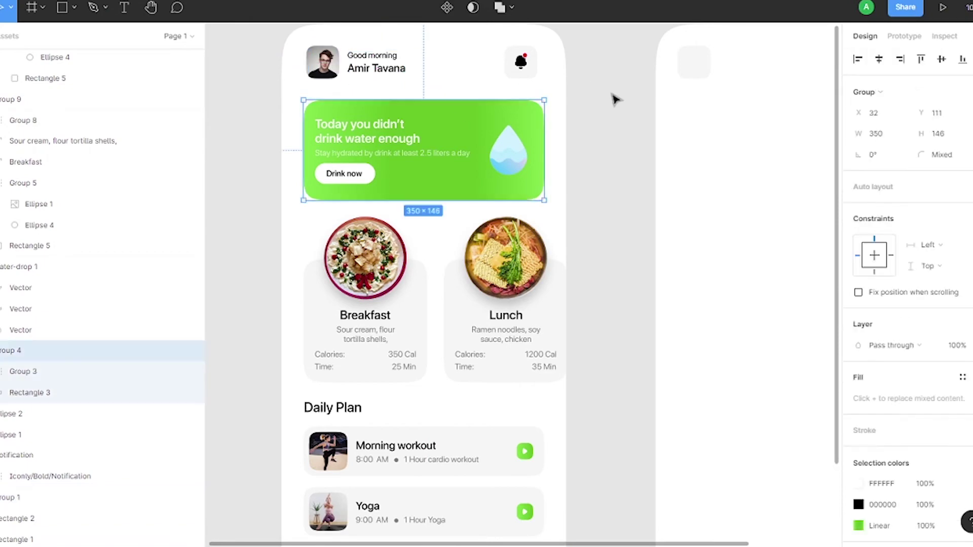
key("ctrl+a")
scroll(284, 458, "down", 2)
scroll(548, 252, "up", 2)
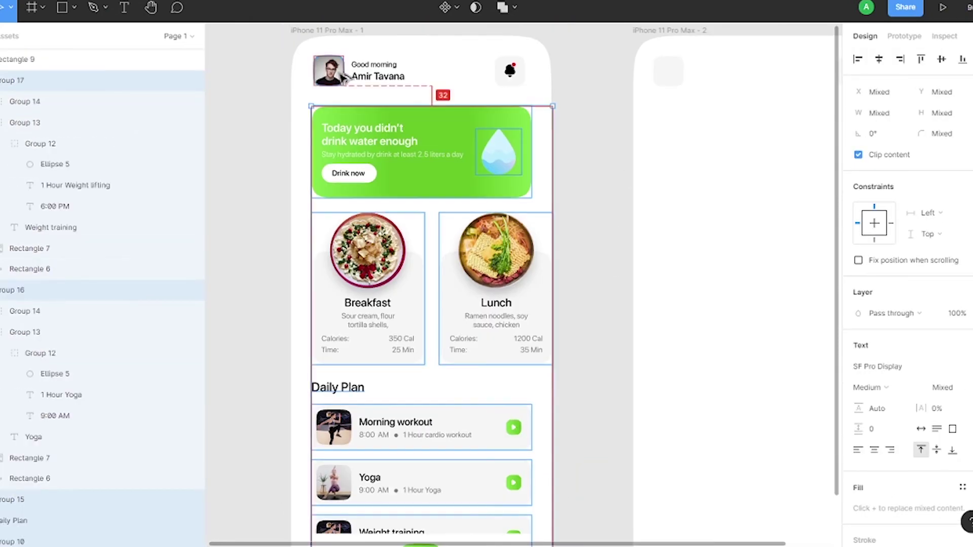
left_click(593, 202)
scroll(499, 131, "down", 2, "ctrl")
left_click(507, 86)
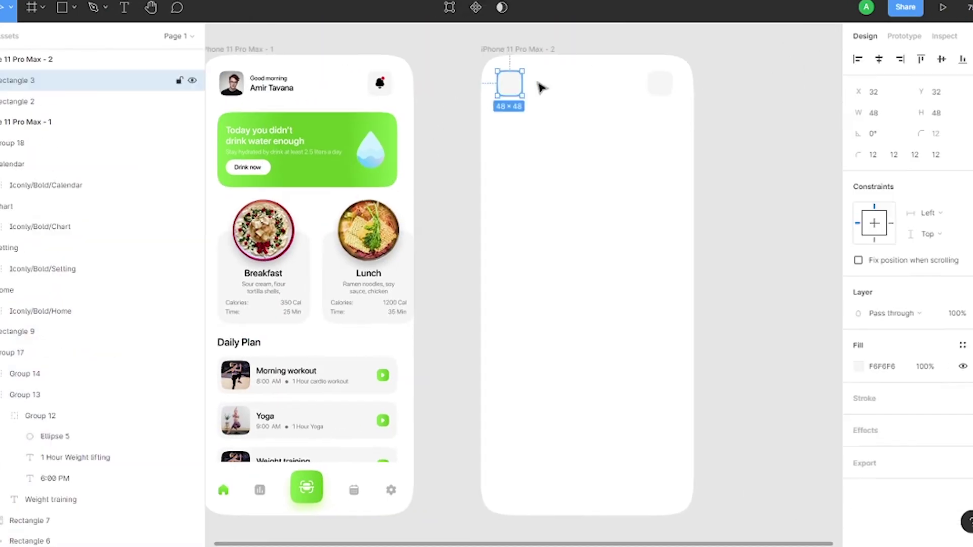
left_click(723, 65)
- In the Iconly plugin, search 'hea' and 'ar' and insert the left-arrow icon
right_click(723, 65)
left_click(892, 208)
left_click(292, 47)
type("h")
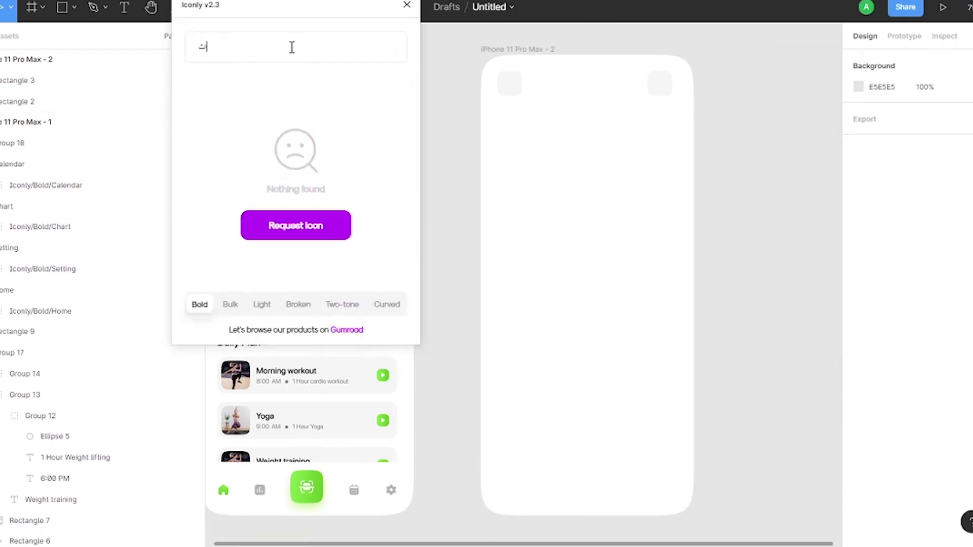
type("ea")
key("ctrl+a")
type("ar")
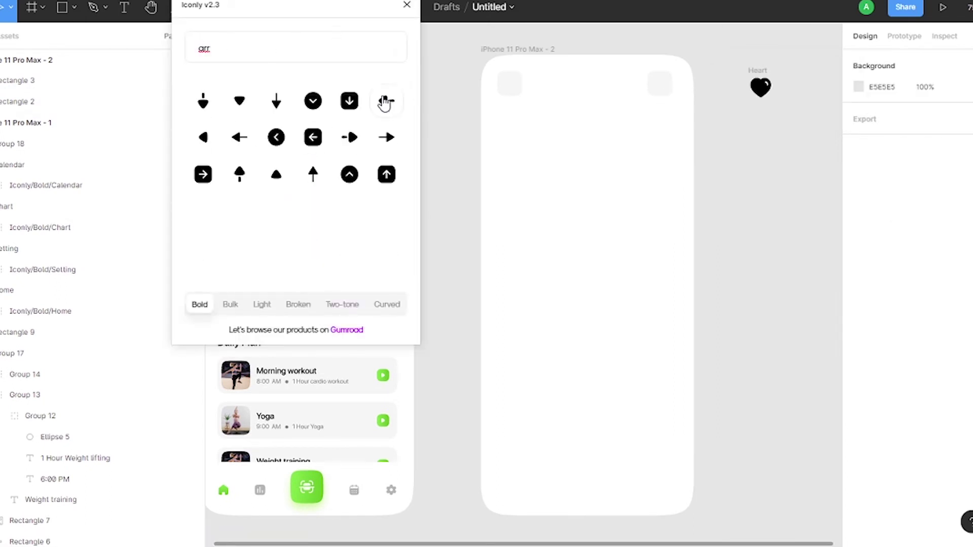
left_click(385, 102)
- Place the arrow in the left square and the heart in the top-right square
left_click_drag(624, 111, 640, 112)
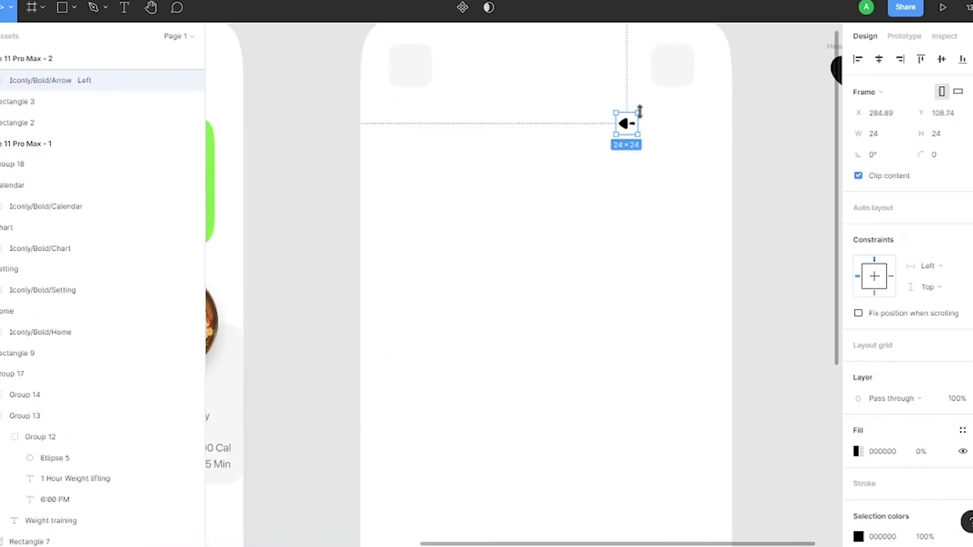
left_click(590, 87)
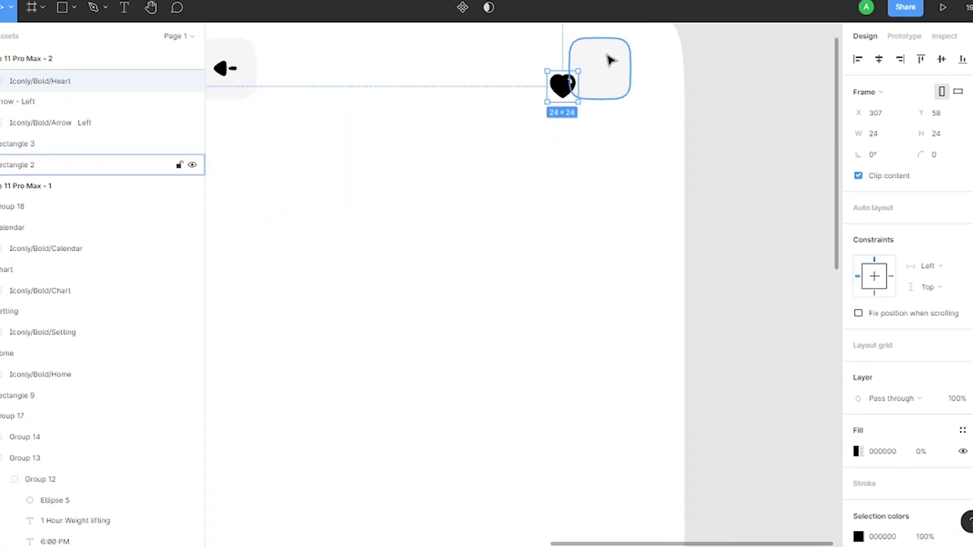
left_click_drag(587, 62, 624, 43)
left_click(735, 61)
key("shift+1")
- Paste the lunch plate into the second phone, enlarge it, and place it behind the top icons
left_click(372, 197)
key("ctrl+c")
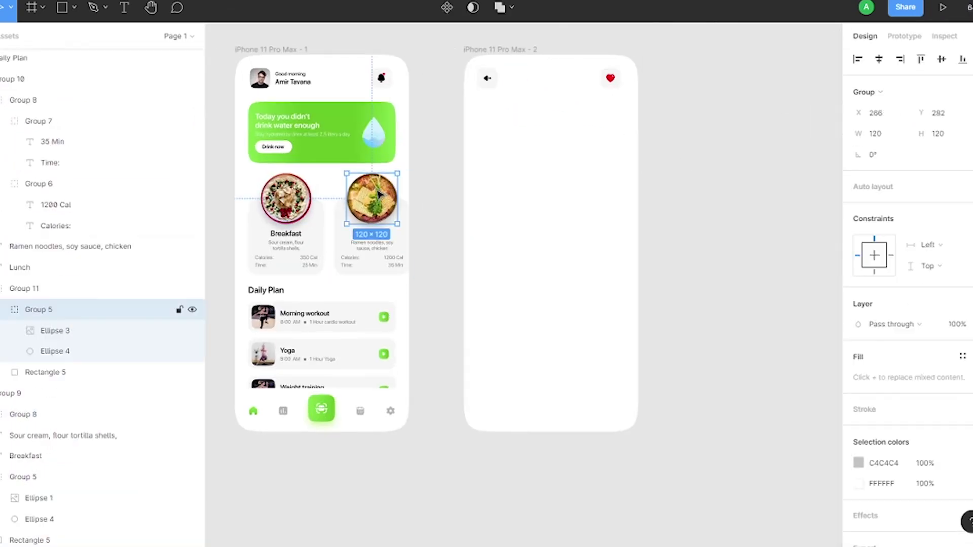
key("ctrl+v")
mouse_move(526, 268)
left_mouse_down()
mouse_move(494, 286)
mouse_move(410, 380)
left_mouse_up()
mouse_move(550, 218)
left_mouse_down()
mouse_move(545, 55)
mouse_move(545, 81)
left_mouse_up()
key("Return")
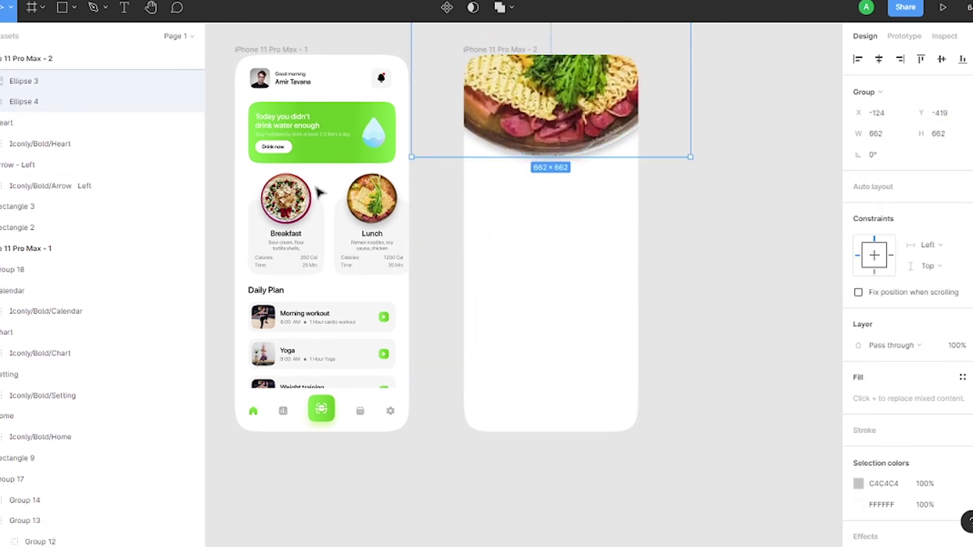
left_click_drag(30, 101, 30, 206)
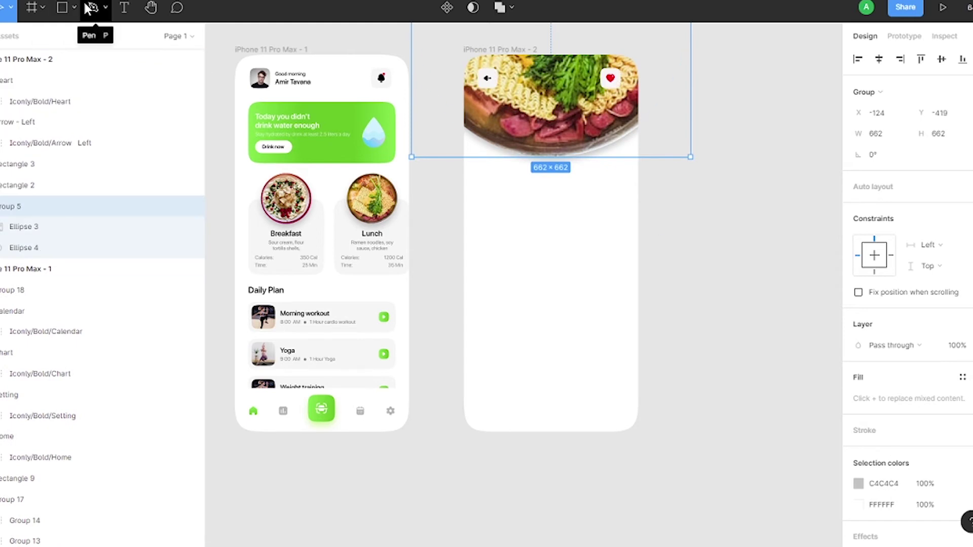
- Draw a rectangle over the phone's top with a white linear gradient, layered beneath the icons
left_click_drag(464, 95, 636, 235)
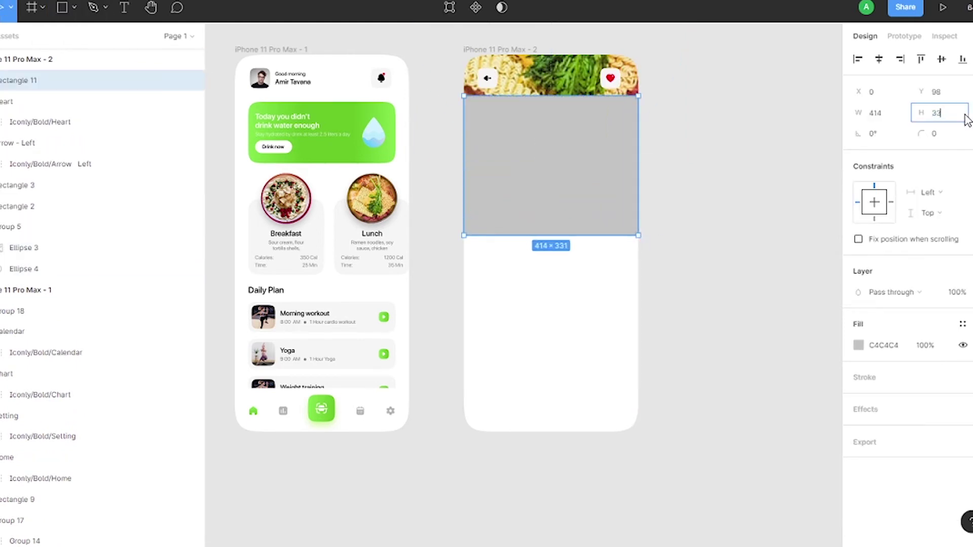
type("0")
key("Return")
left_click(858, 345)
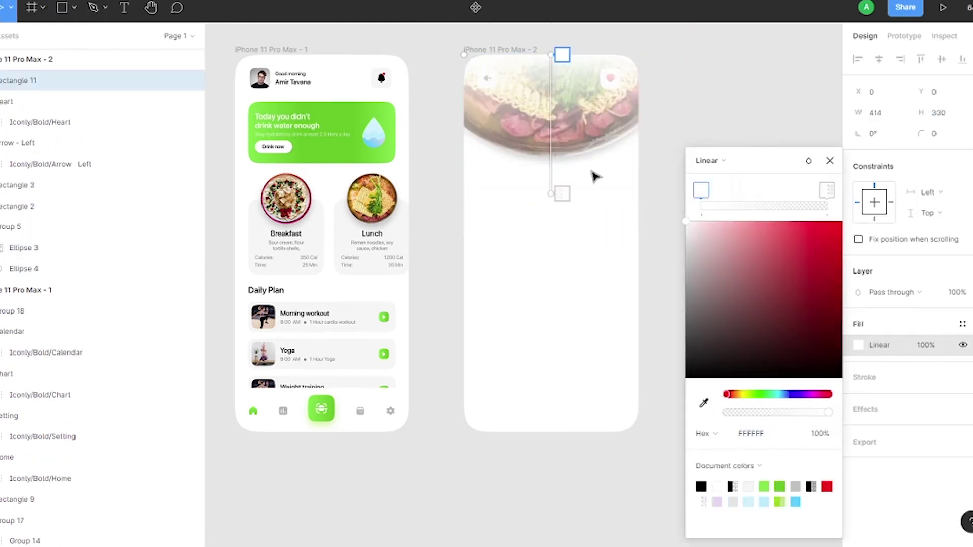
left_click(563, 193)
left_click_drag(51, 80, 50, 217)
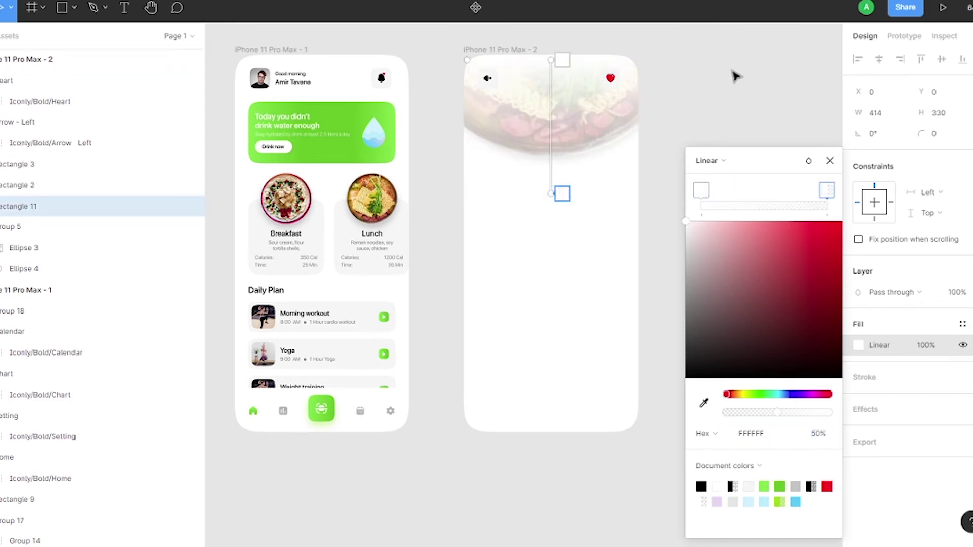
- Copy the lunch bowl from the home screen into the second phone
double_click(372, 199)
key("ctrl+c")
left_click(490, 50)
key("ctrl+v")
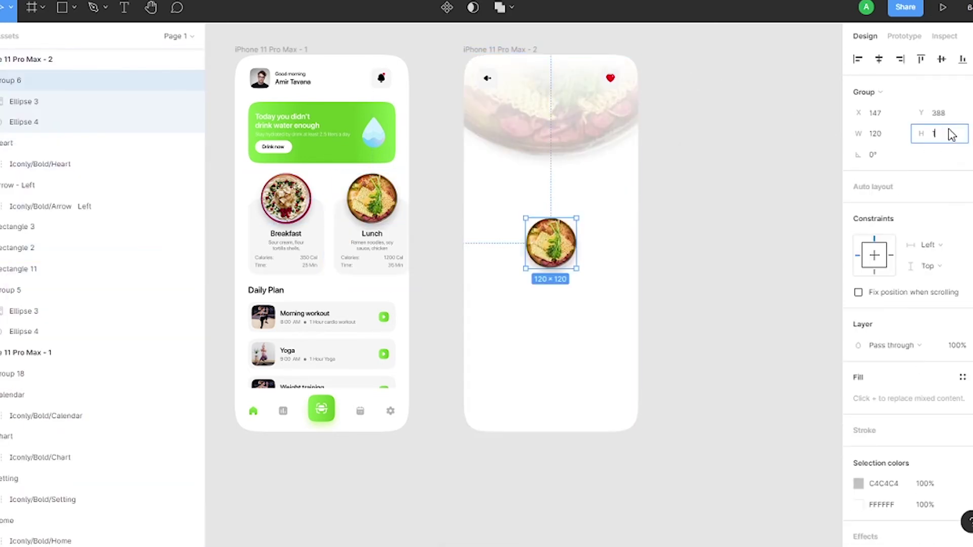
- Resize the bowl to 190, centre it at the top, and add a Semibold 'Ramen' title
type("90")
key("Return")
left_click_drag(565, 258, 551, 138)
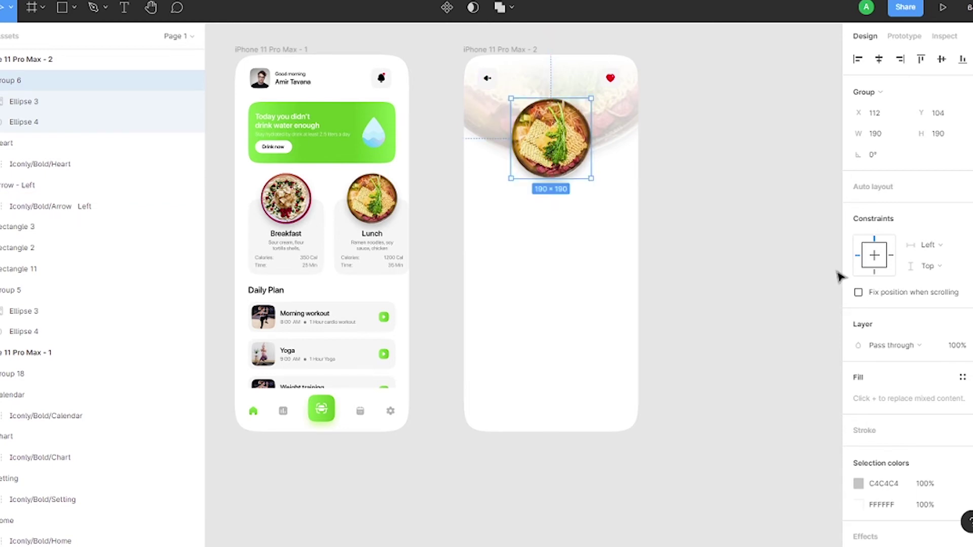
left_click(124, 8)
left_click_drag(522, 234, 576, 279)
type("Ramen")
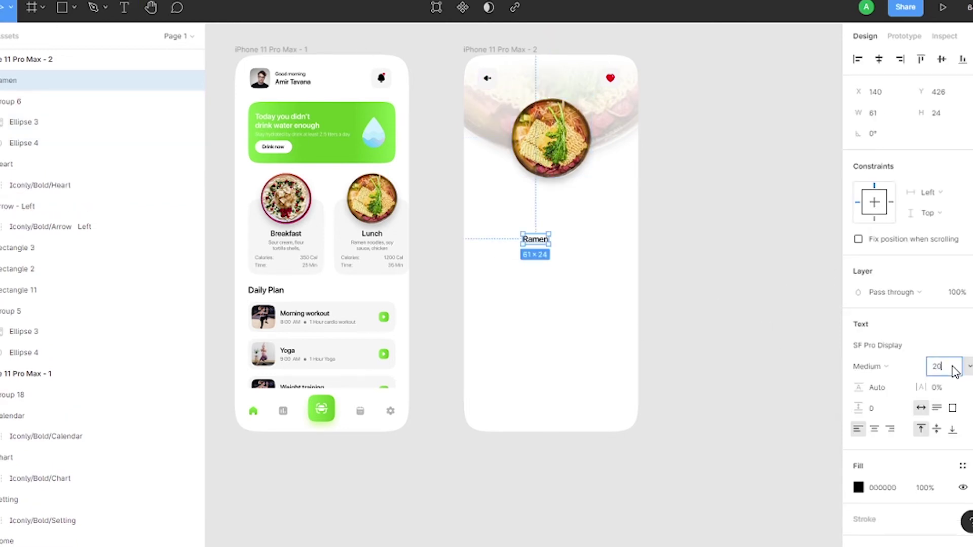
left_click(869, 366)
left_click(871, 330)
- Duplicate the title as Regular 50% opacity text filled with placeholder sentences
scroll(637, 246, "up", 1)
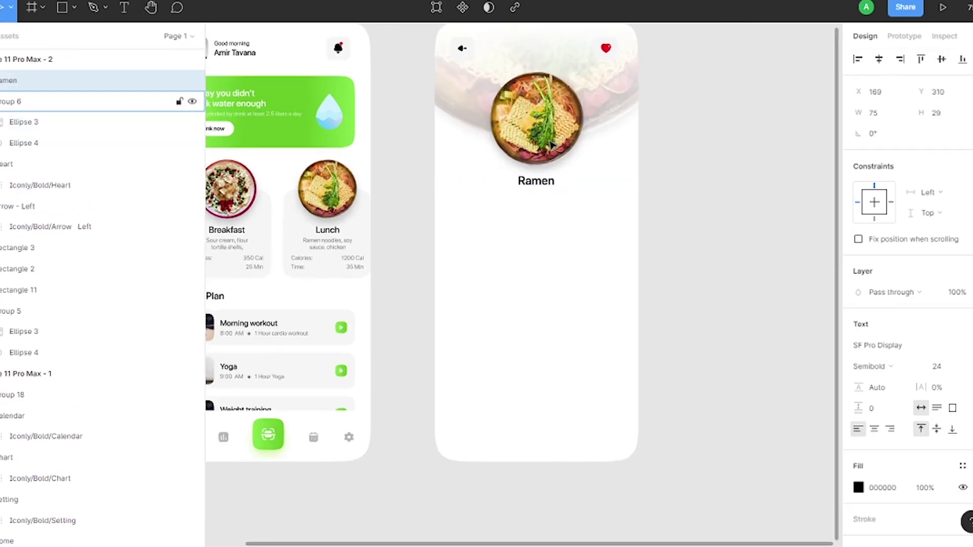
left_click_drag(546, 175, 540, 216)
left_click(869, 366)
left_click(701, 268)
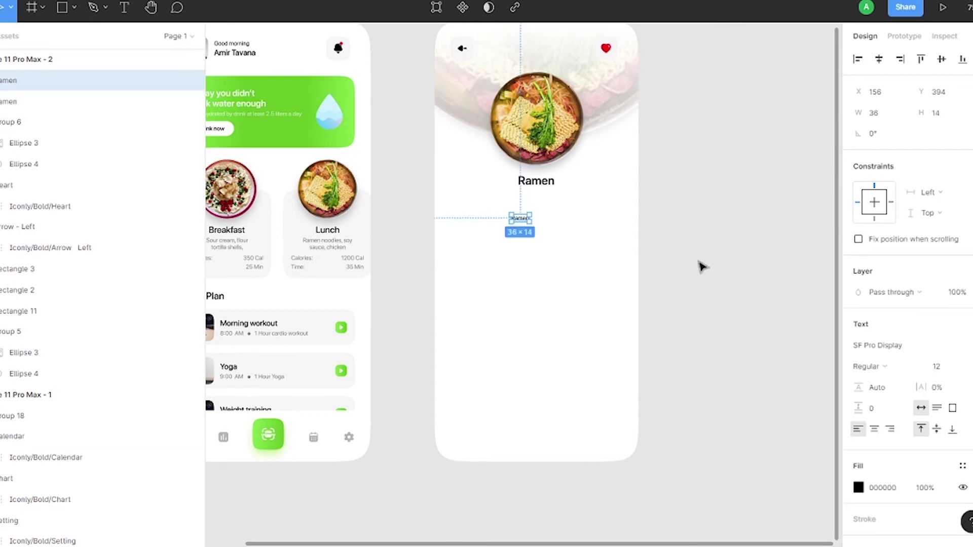
key("5")
scroll(525, 218, "up", 2)
right_click(508, 218)
mouse_move(534, 421)
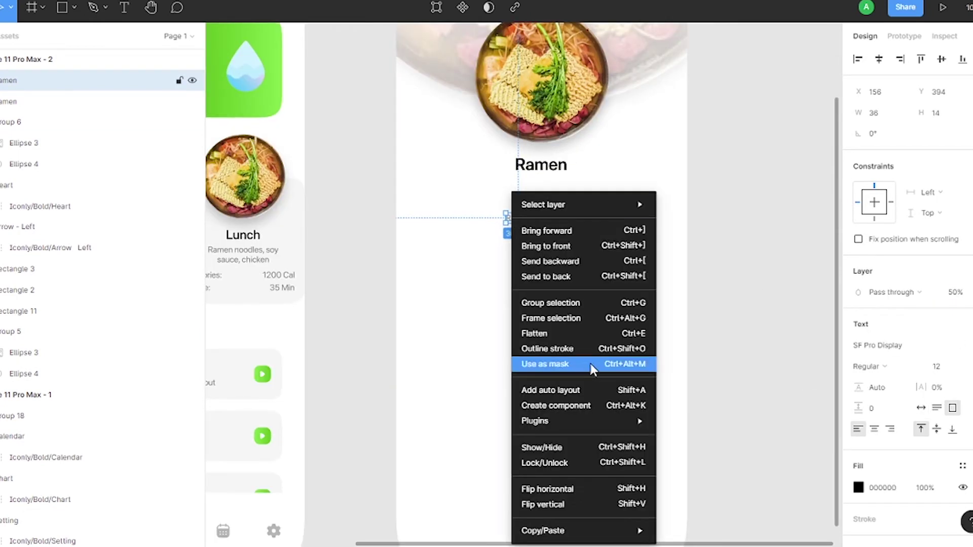
left_click(723, 283)
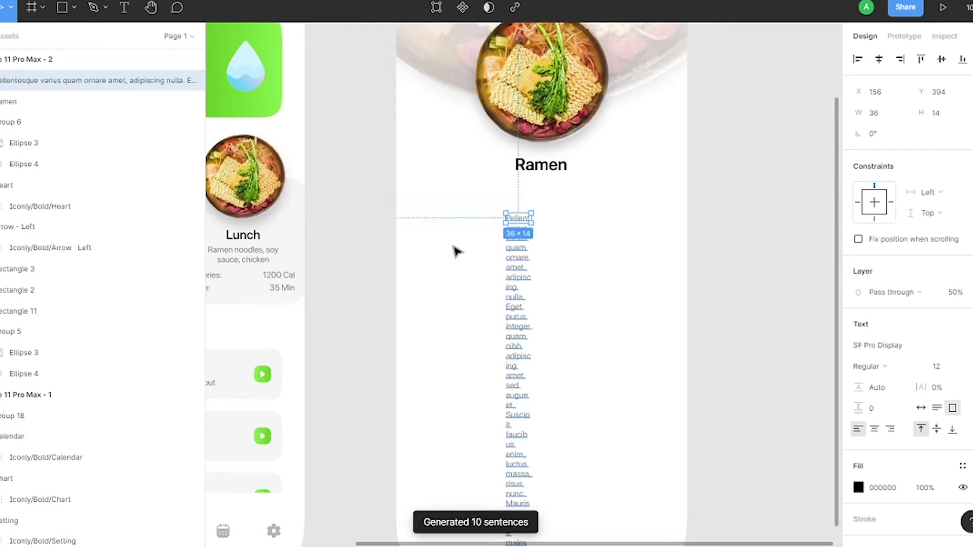
- Fit the paragraph under the title, add '1200 Cal', and duplicate the '30 min' label below
left_click_drag(531, 370, 645, 370)
left_click_drag(575, 423, 575, 241)
key("ctrl+a")
left_click_drag(597, 203, 563, 170)
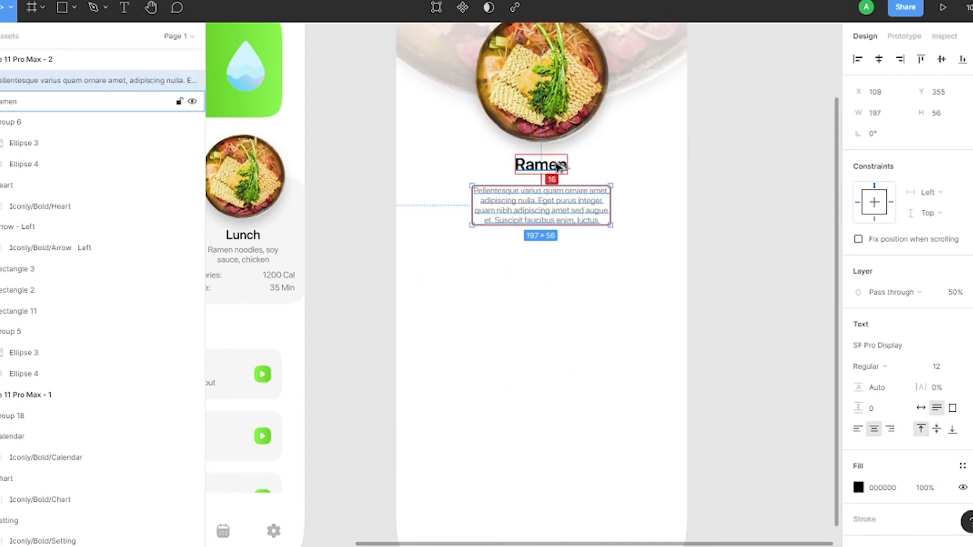
left_click(583, 353)
type("1200 Cal")
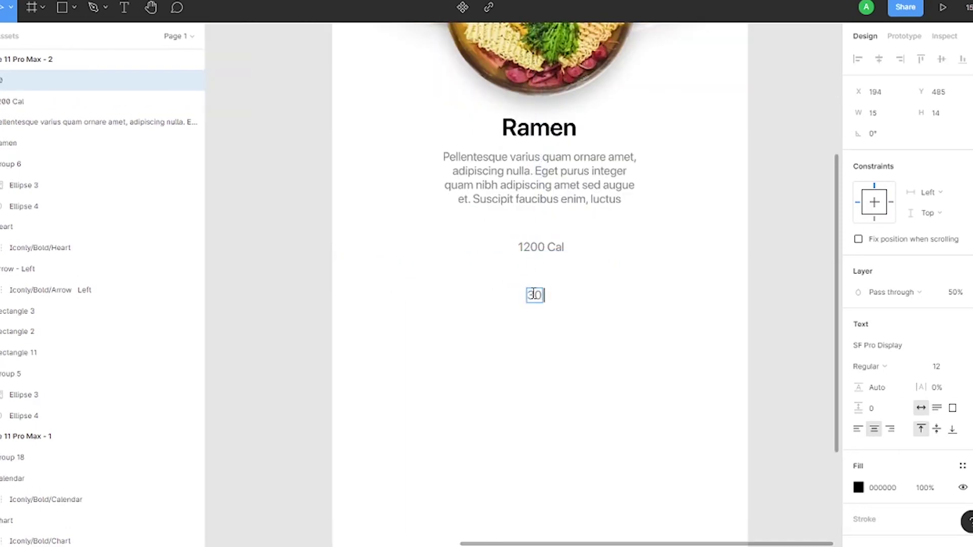
left_click_drag(534, 298, 534, 328)
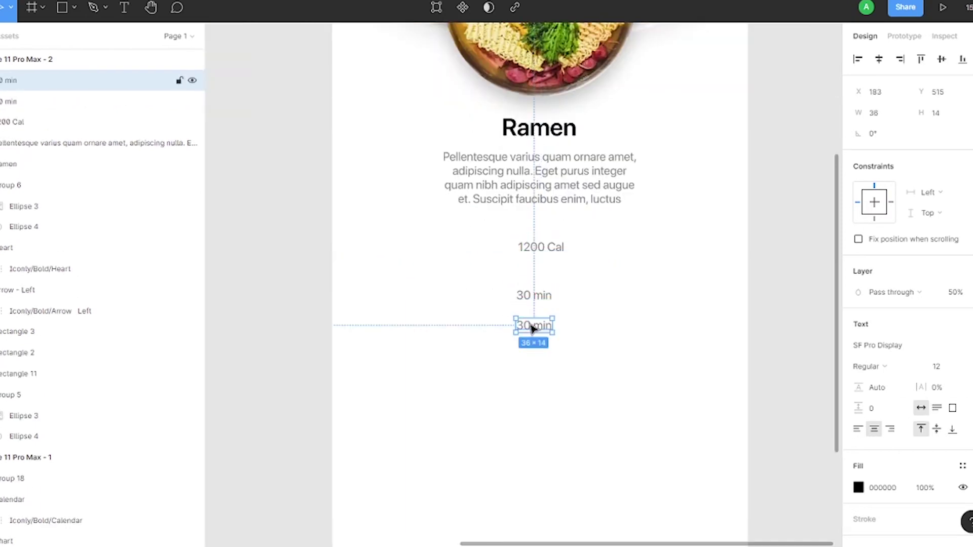
- Insert the Iconly Time Circle clock icon and place it left of the labels
right_click(476, 388)
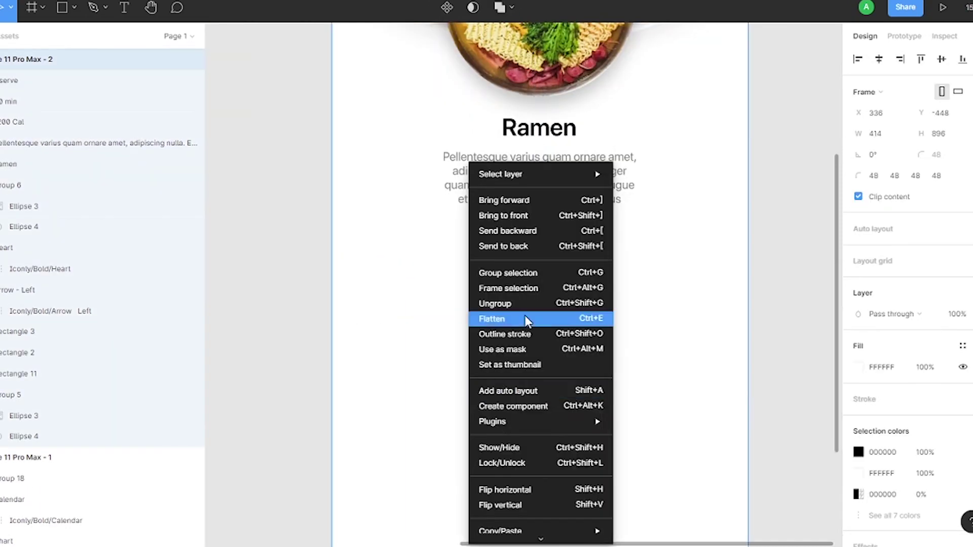
left_click(654, 248)
left_click(276, 100)
scroll(359, 187, "down", 3)
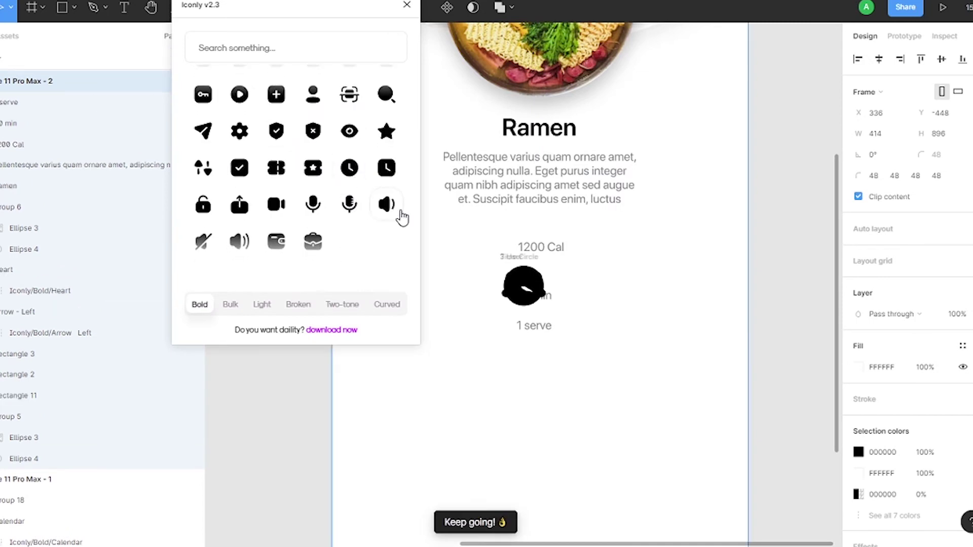
left_click(349, 168)
mouse_move(524, 283)
left_mouse_down()
mouse_move(459, 276)
mouse_move(639, 290)
left_mouse_up()
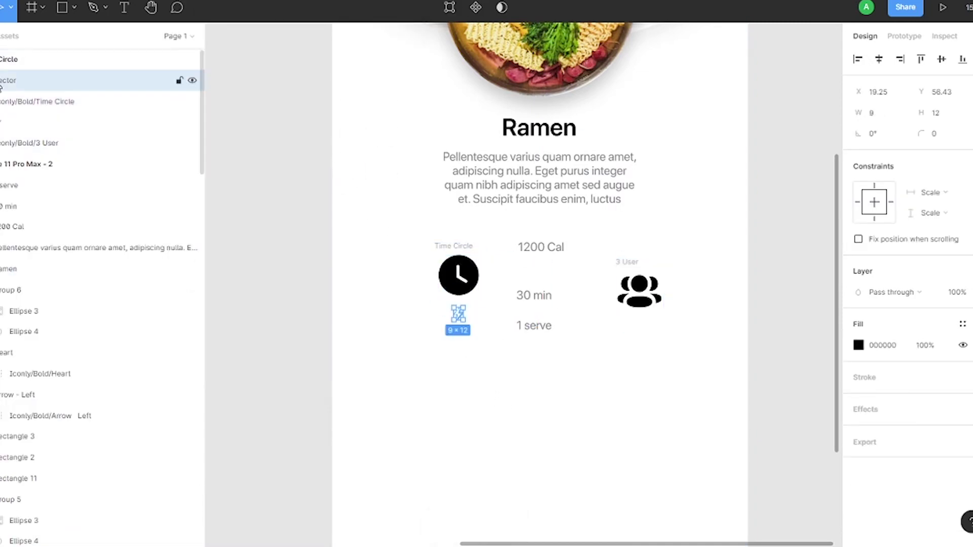
- Resize the clock and people icons to 16 and put the clock beside the labels
scroll(512, 301, "up", 1)
left_click(447, 269)
left_click(648, 261, "shift")
left_click(935, 133)
type("16")
key("Return")
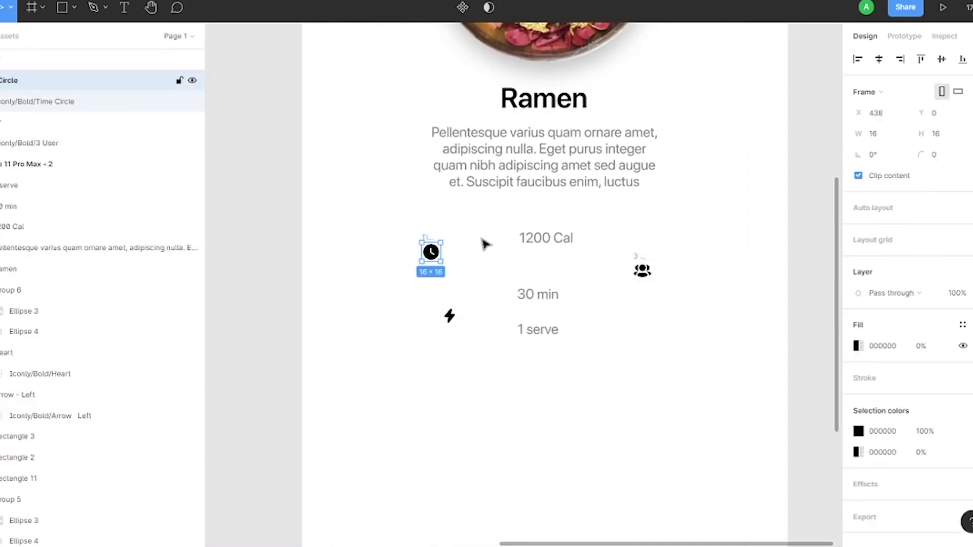
scroll(433, 252, "up", 1)
left_click_drag(432, 252, 525, 228)
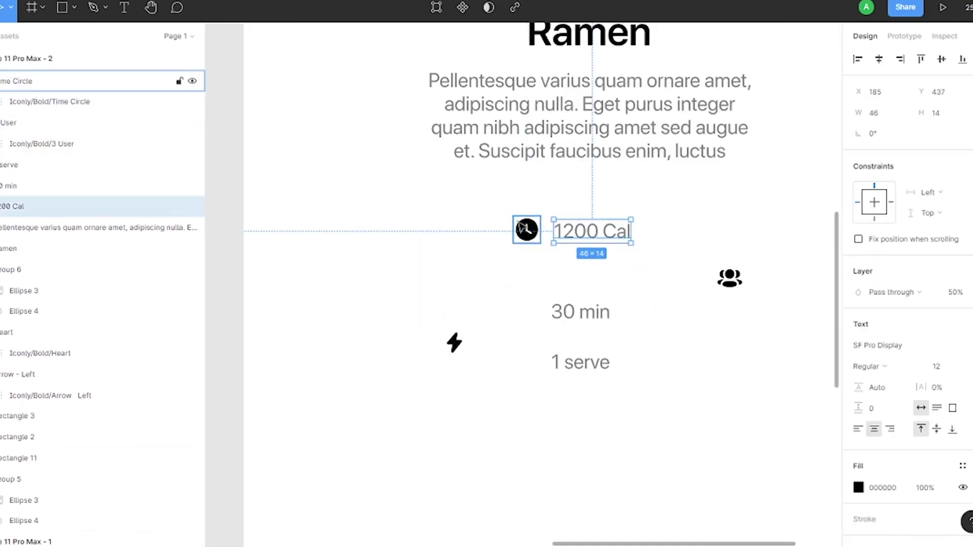
- Group the people icon with the 1 serve label and align them
left_click(526, 229)
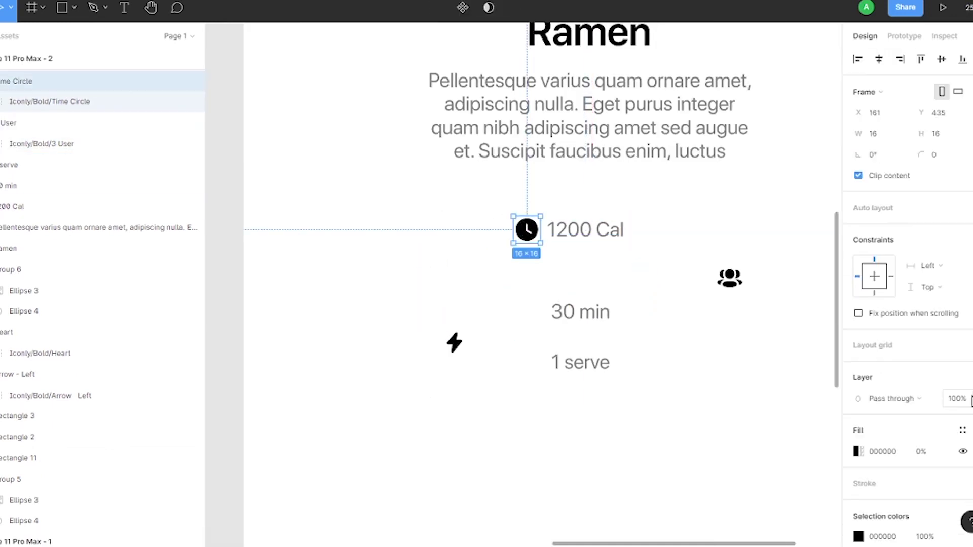
left_click_drag(580, 361, 735, 286)
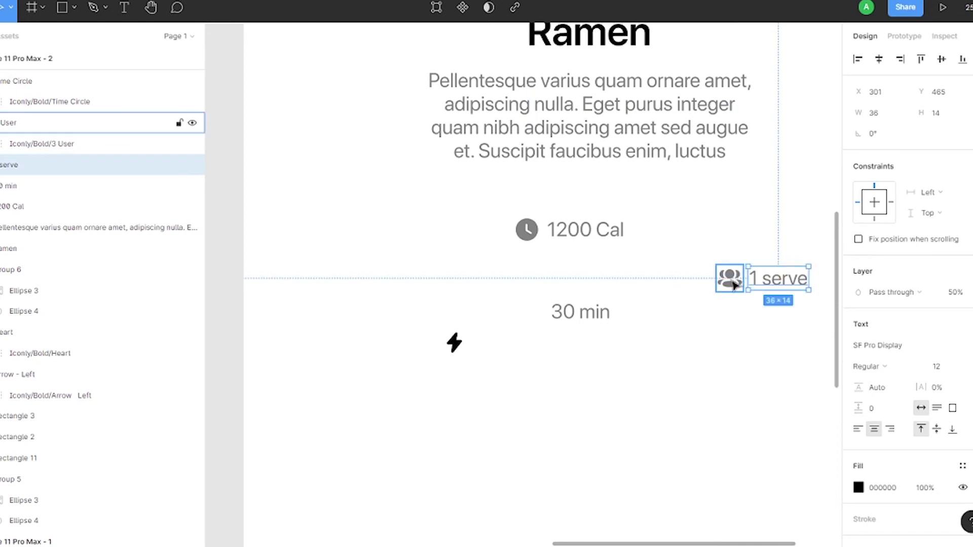
left_click(728, 274, "shift")
key("ctrl+g")
key("shift+a")
- Group the lightning icon with its label and move the group up-right
mouse_move(580, 312)
left_mouse_down()
mouse_move(500, 342)
mouse_move(801, 201)
left_mouse_up()
left_click(451, 340, "shift")
left_click(496, 342, "shift")
key("ctrl+g")
left_click_drag(729, 278, 667, 236)
left_click(585, 230)
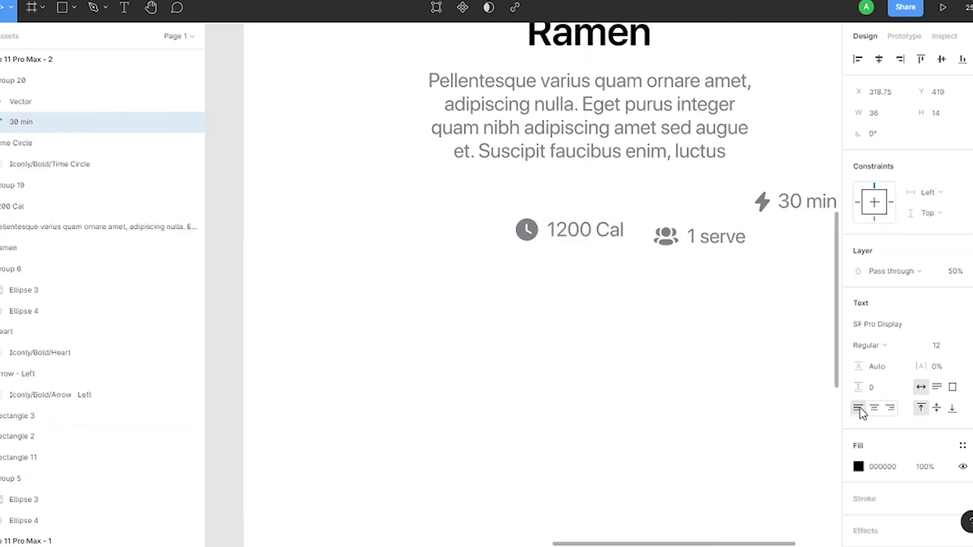
- Change the clock label to 35 Min and line up 35 Min, 1 serve and 1200 Cal
double_click(585, 231)
type("2")
double_click(788, 201)
scroll(761, 195, "down", 2)
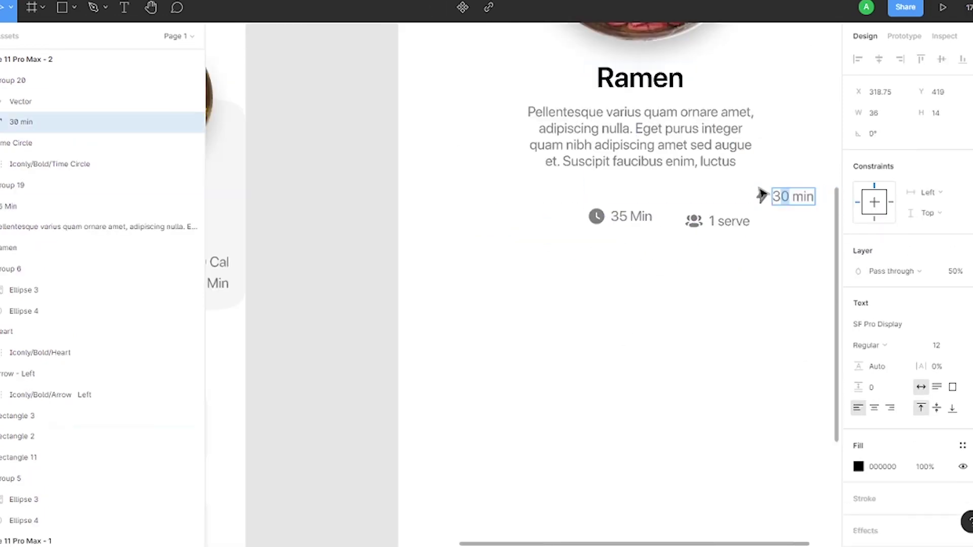
type("1200 Cal")
left_click(631, 216)
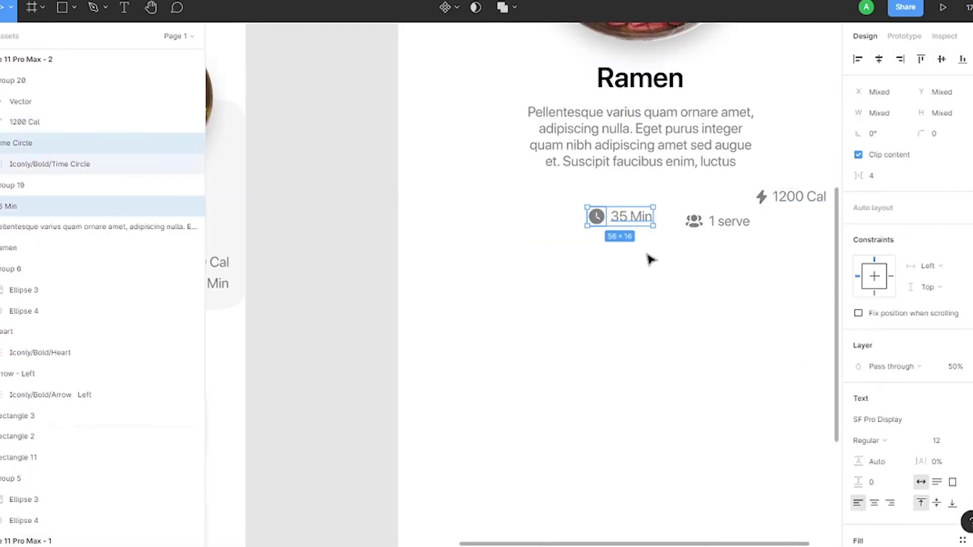
left_click_drag(730, 221, 717, 215)
left_click(631, 216, "shift")
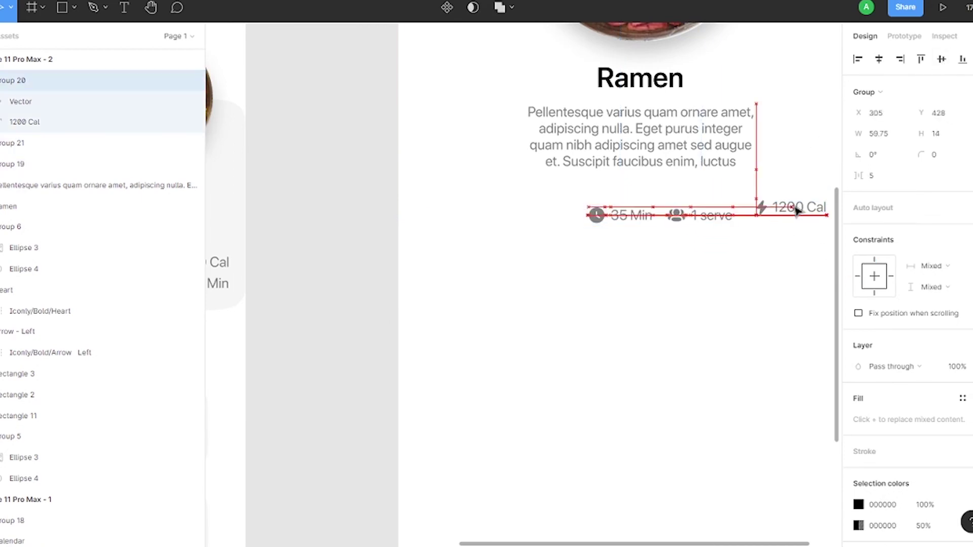
left_click_drag(793, 196, 787, 216)
- Centre the icon row under the description paragraph and group it
left_click(715, 218, "shift")
left_click(626, 215, "shift")
left_click(645, 161, "shift")
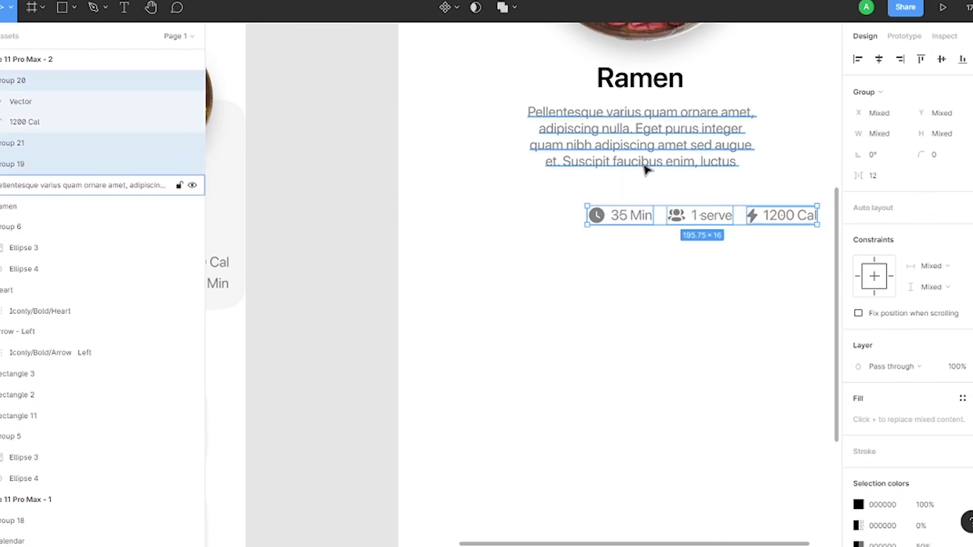
key("ctrl+alt+shift+t")
left_click(682, 147, "shift")
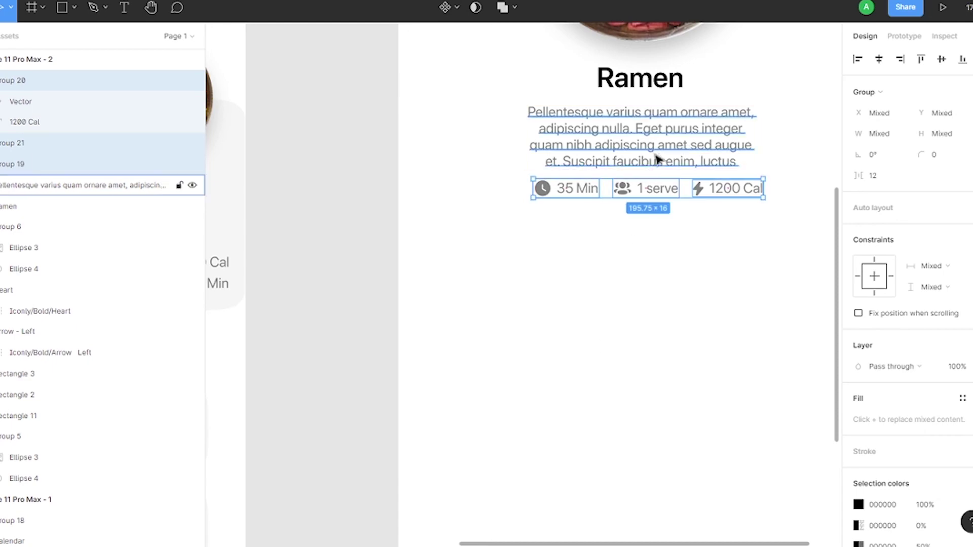
key("ctrl+g")
- Group the ramen image with its title, paragraph and icon row
left_click_drag(798, 51, 679, 195)
left_click(631, 33, "shift")
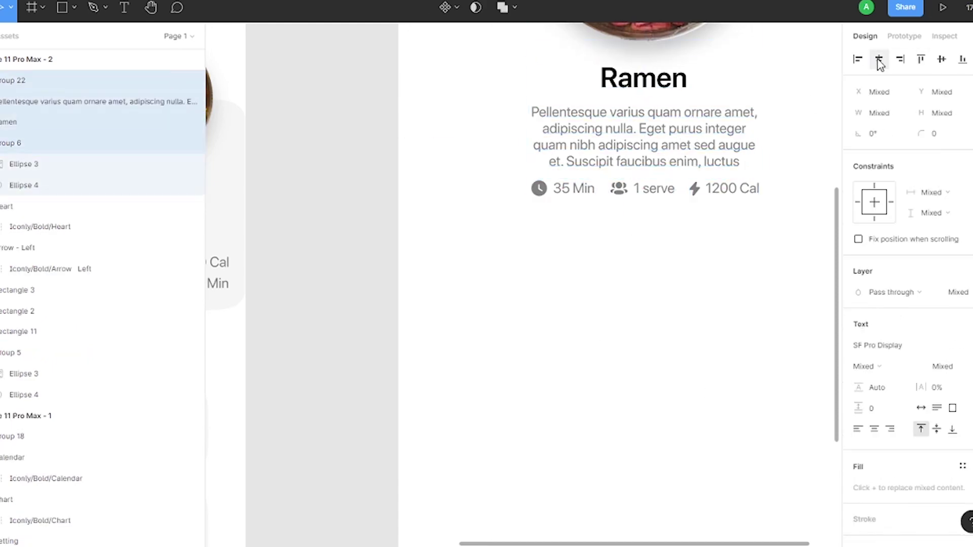
key("shift+1")
key("ctrl+g")
- Centre the ramen group and draw a bottom panel rectangle with 48 corner radius
left_click(879, 59)
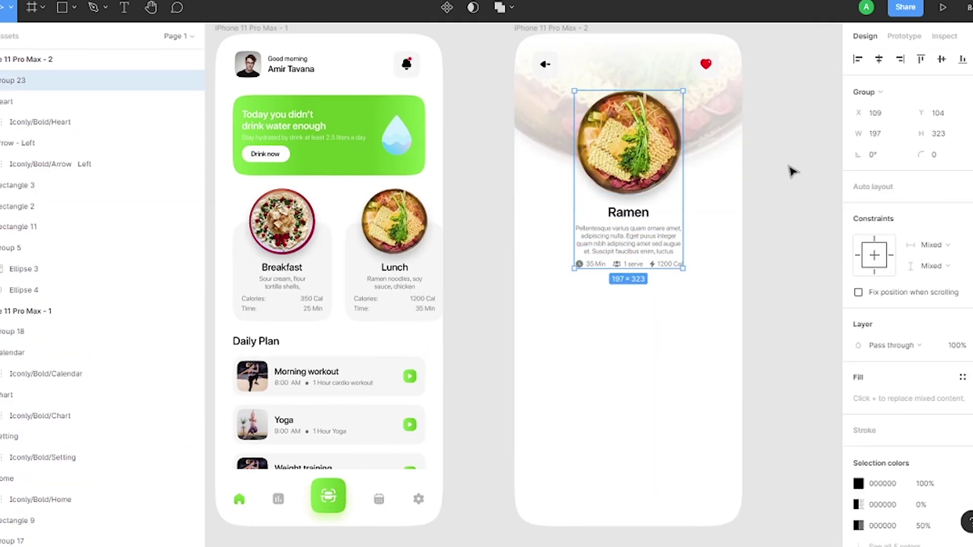
left_click(793, 169)
key("r")
mouse_move(515, 313)
left_mouse_down()
mouse_move(620, 350)
mouse_move(742, 531)
left_mouse_up()
left_click_drag(629, 312, 629, 285)
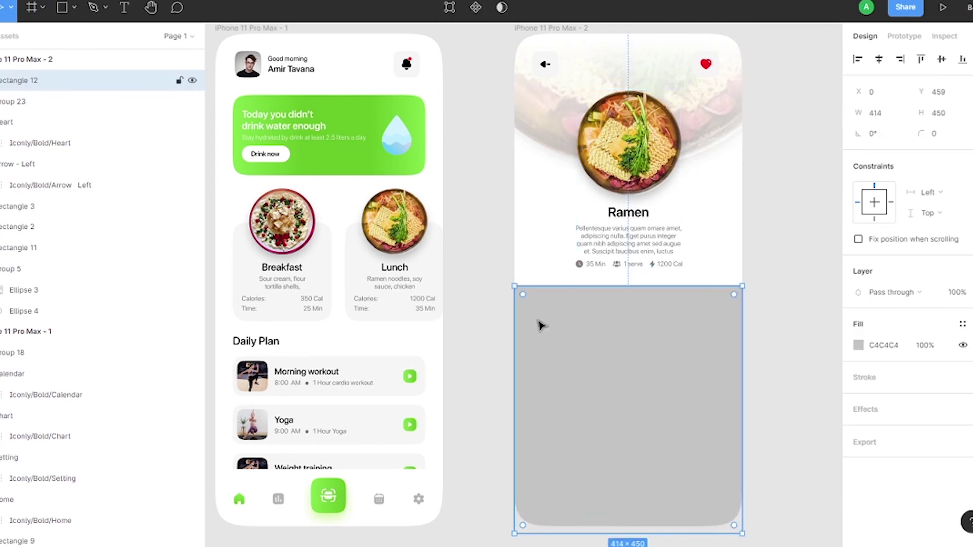
type("8")
key("Escape")
left_click(739, 341)
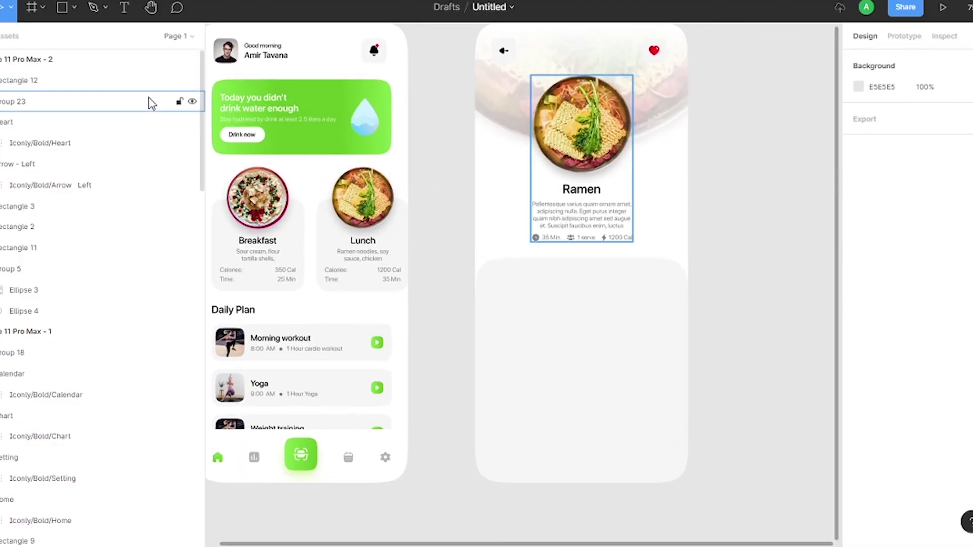
- Add an 'Ingredients' heading in Medium weight, size 20, inside the panel
key("t")
left_click_drag(538, 288, 613, 323)
type("Ingredients")
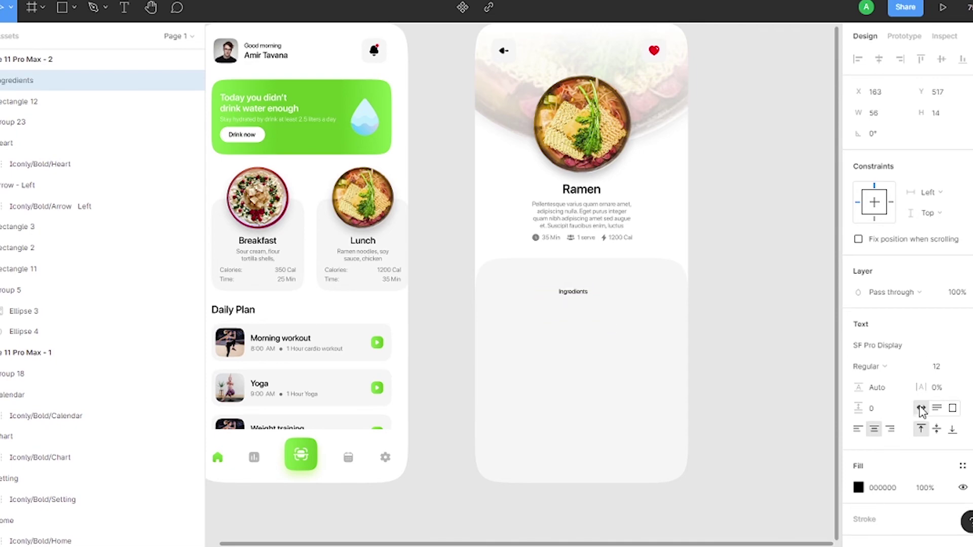
left_click(867, 366)
left_click(883, 313)
left_click(527, 273)
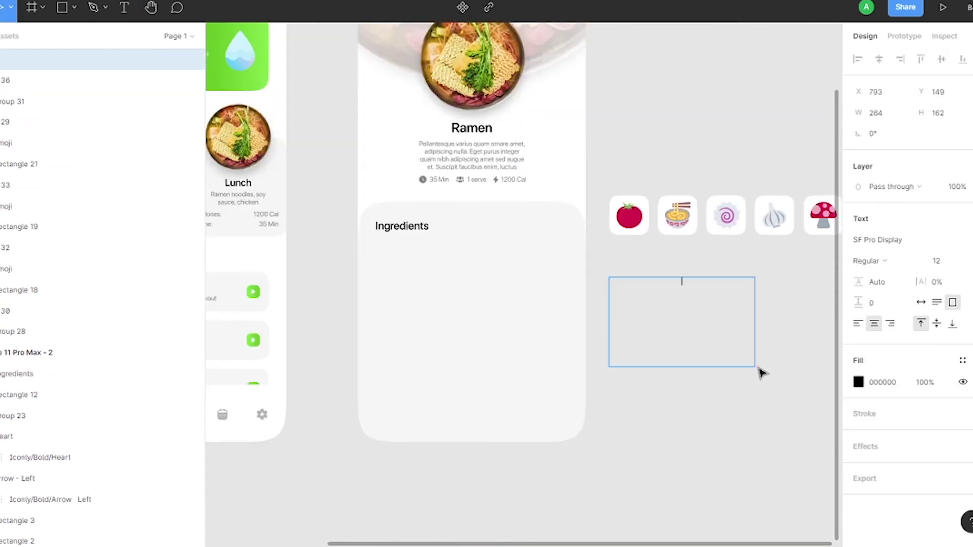
type("Tomamto")
key("ctrl+plus")
type("Tomamto")
left_click(952, 264)
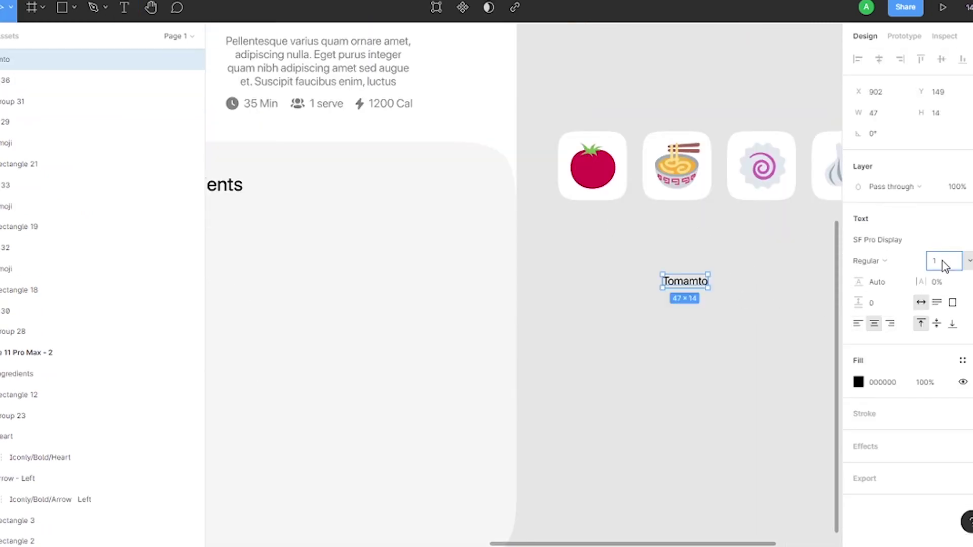
- Label the tomato card 'Tomamto' at 16 Medium with '200 gr' at 50% opacity
type("6")
left_click(885, 260)
left_click(826, 276)
mouse_move(685, 281)
left_mouse_down()
mouse_move(592, 217)
mouse_move(592, 240)
left_mouse_up()
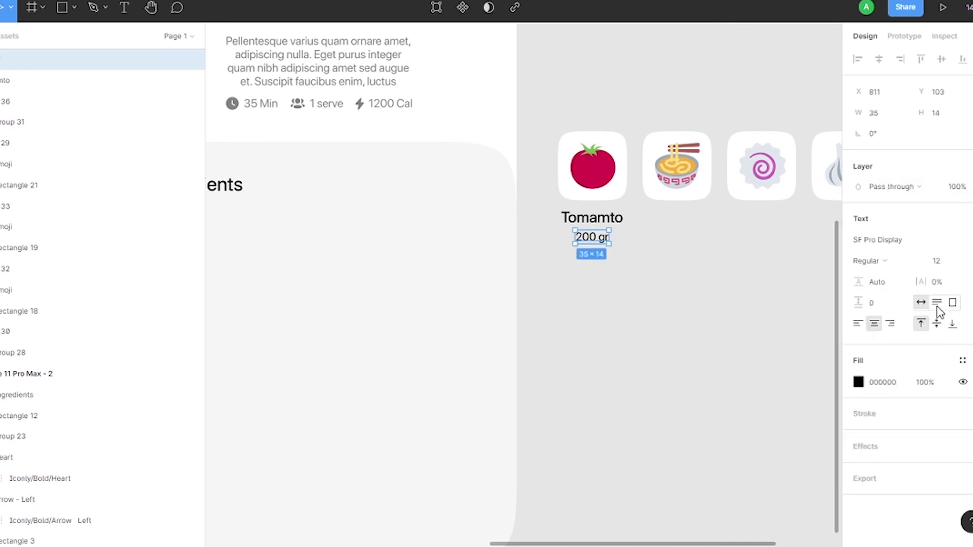
left_click(935, 383)
type("50")
key("Return")
left_click(618, 219)
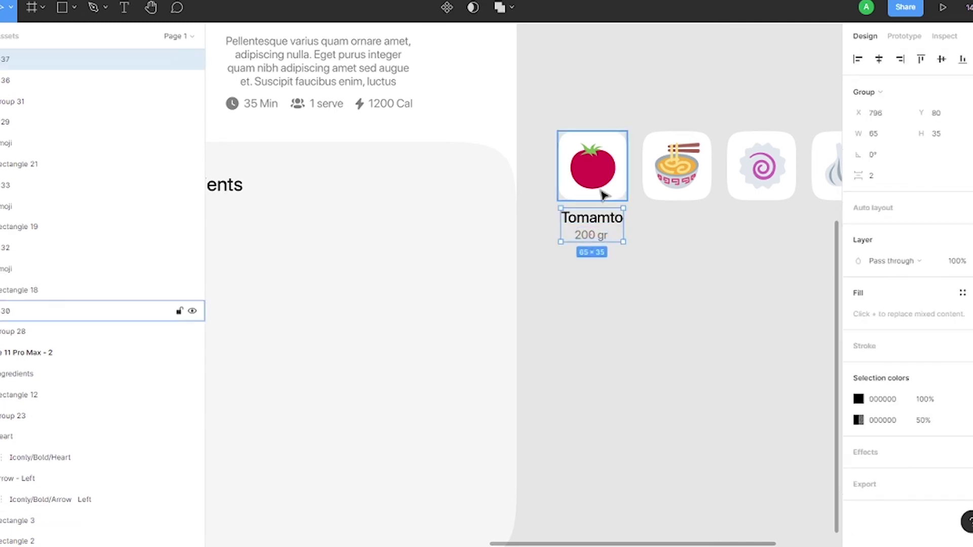
left_click_drag(593, 219, 770, 221)
- Relabel the copies 'Noodle' with '350 gr', and add labels under the fish cake and garlic cards
double_click(683, 217)
double_click(679, 234)
type("350 gr")
key("Escape")
type("Fish cake")
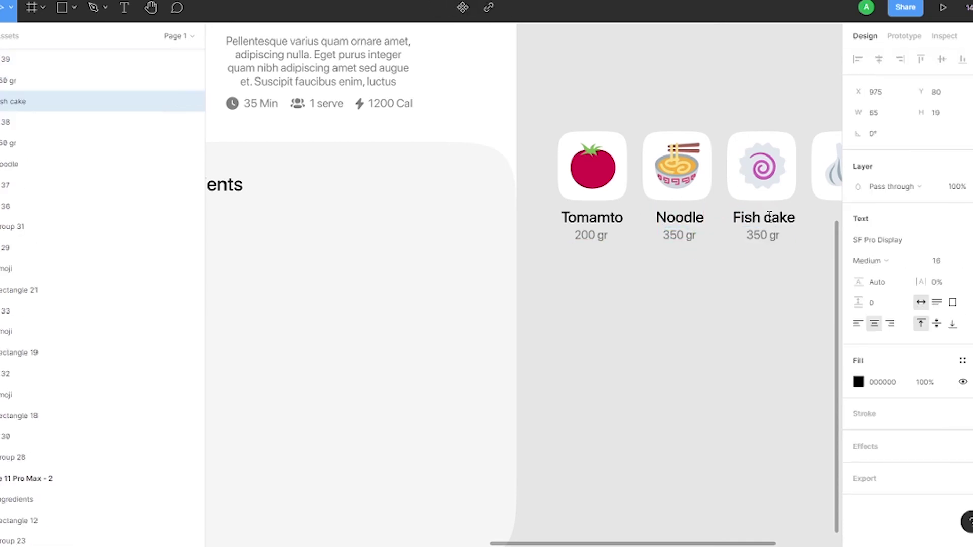
left_click(769, 233)
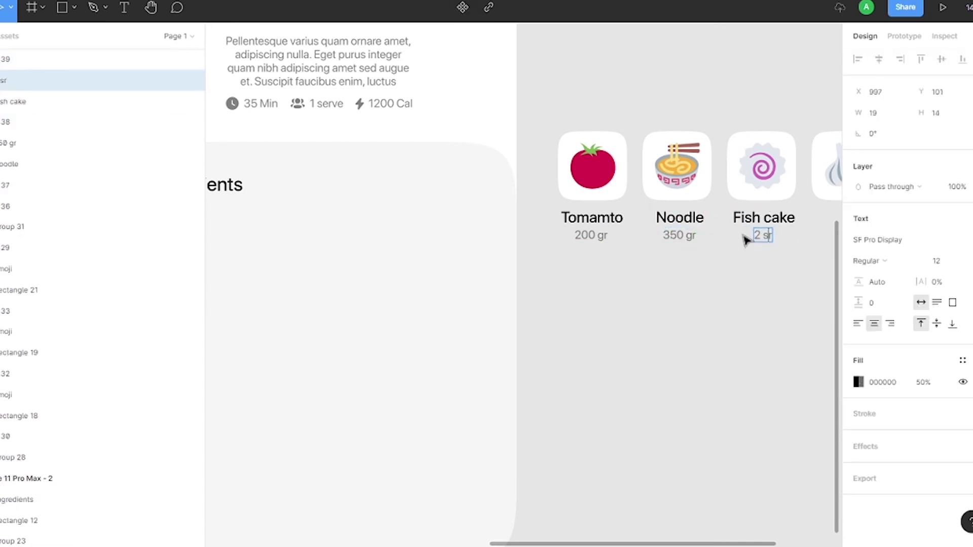
left_click_drag(588, 189, 659, 189)
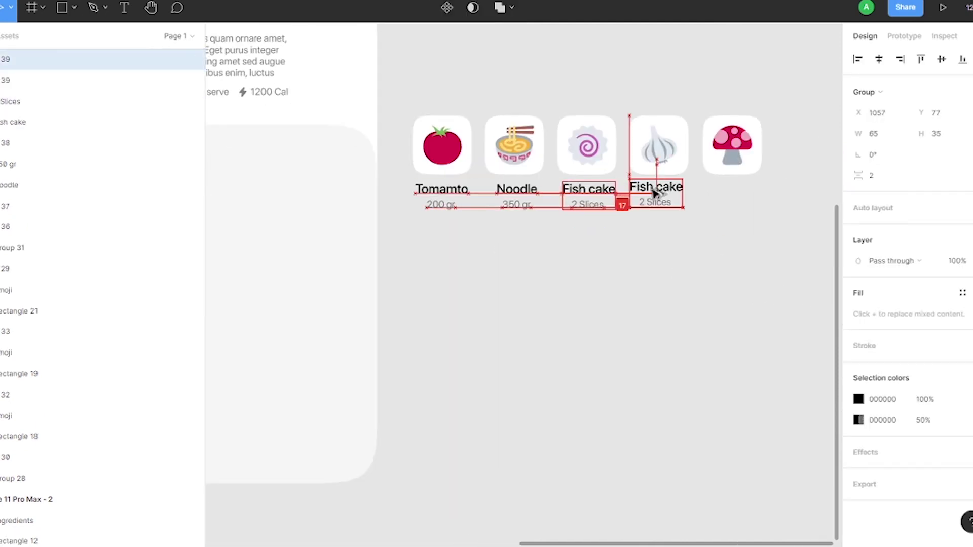
double_click(646, 203)
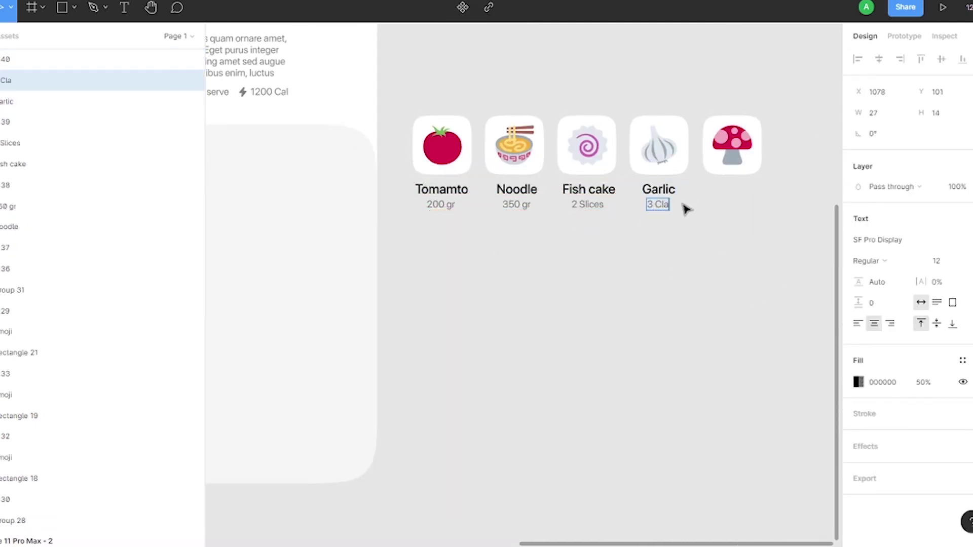
- Select the labelled ingredient cards in turn and bring the Ingredients panel into view
left_click(451, 134)
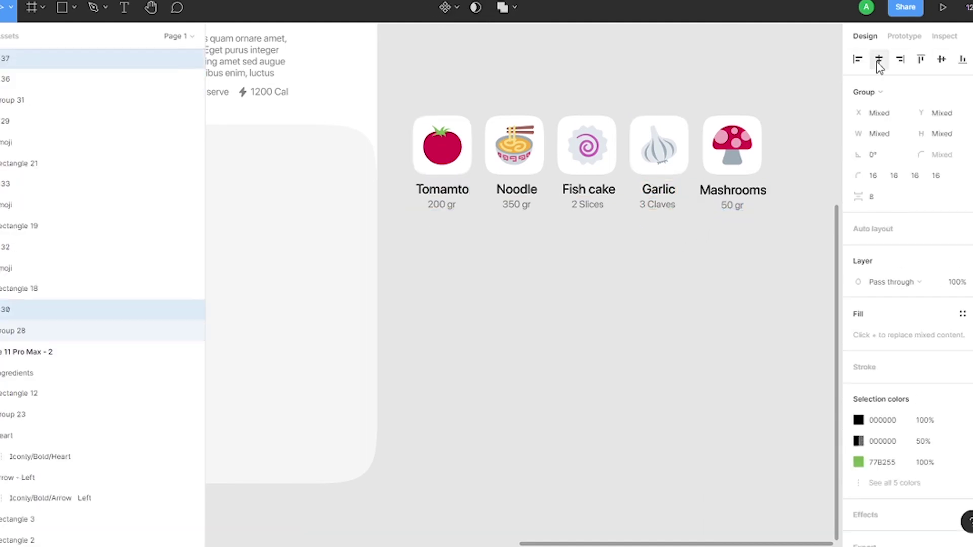
left_click(520, 183)
key("shift+Return")
key("Tab")
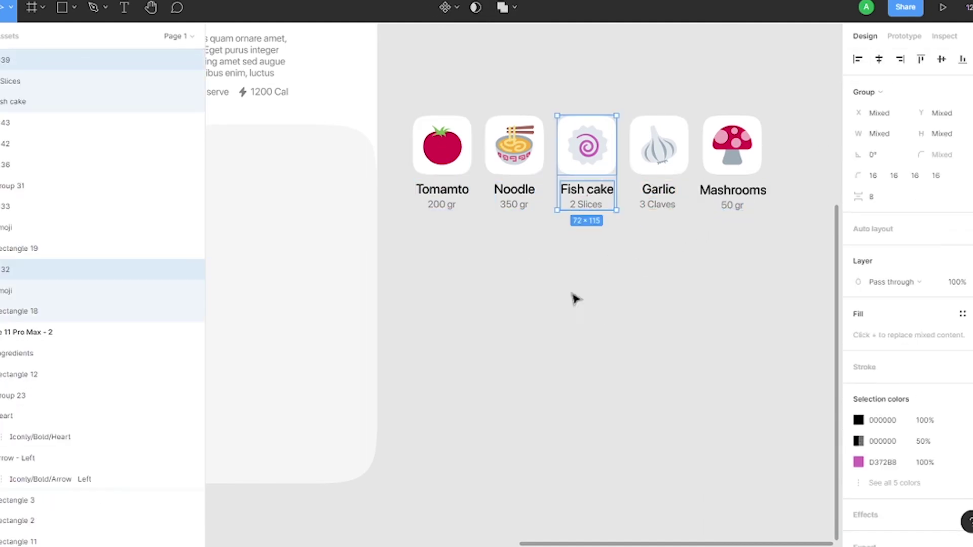
key("Tab")
key("Tab")
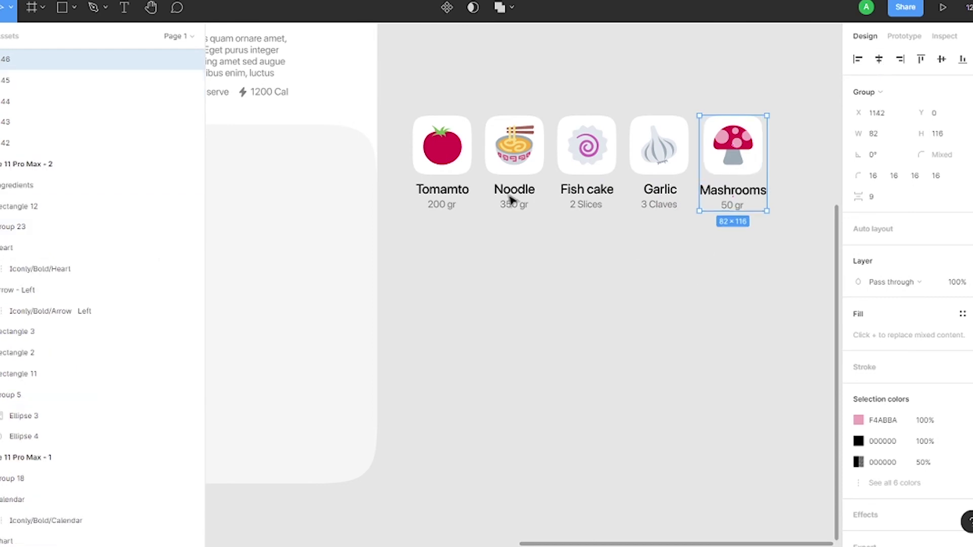
mouse_move(466, 134)
left_mouse_down()
mouse_move(708, 120)
mouse_move(359, 189)
left_mouse_up()
- Move all five ingredient cards into the Ingredients panel
left_click_drag(755, 132, 406, 201)
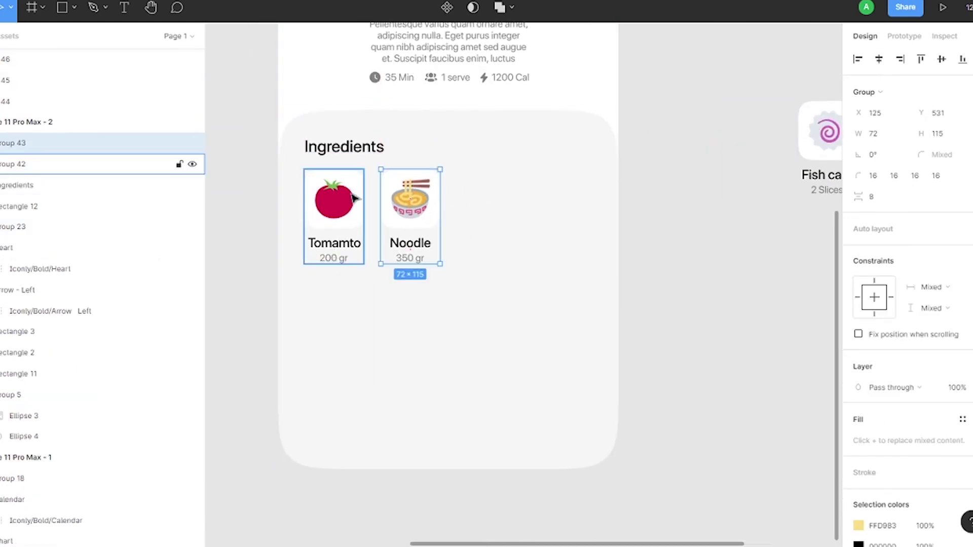
scroll(532, 167, "down", 3)
left_click_drag(691, 147, 495, 188)
scroll(615, 163, "up", 3)
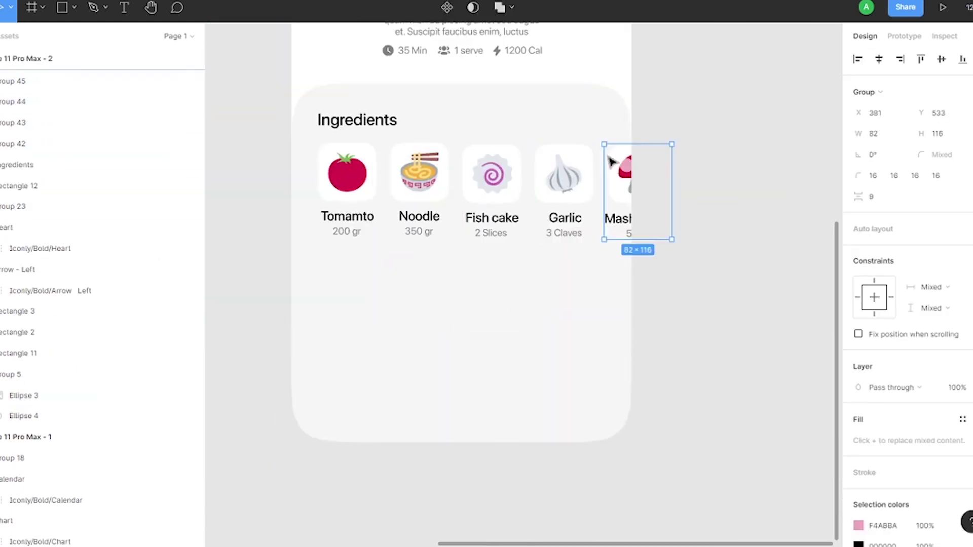
key("ctrl+a")
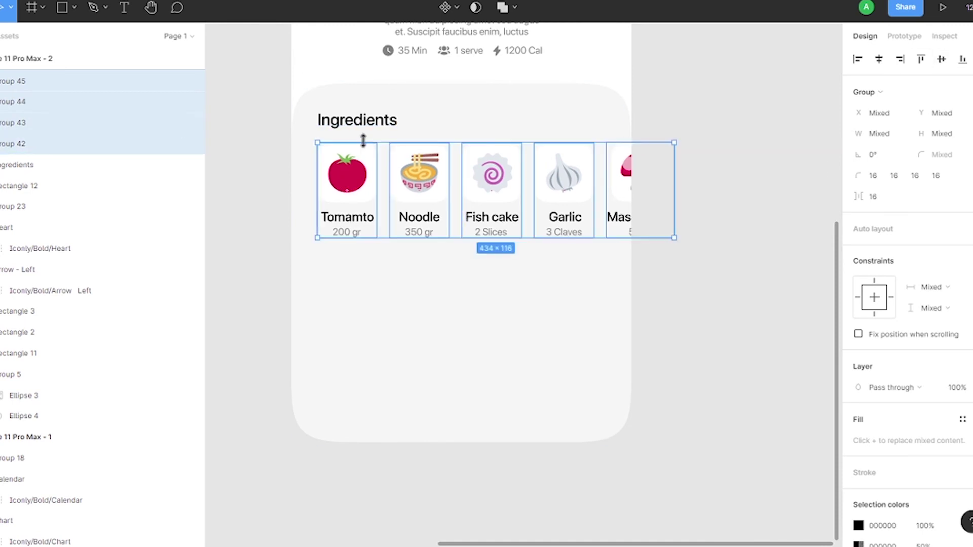
- Duplicate the heading as 'Details' below the cards, aligned under Ingredients
left_click_drag(374, 117, 374, 265)
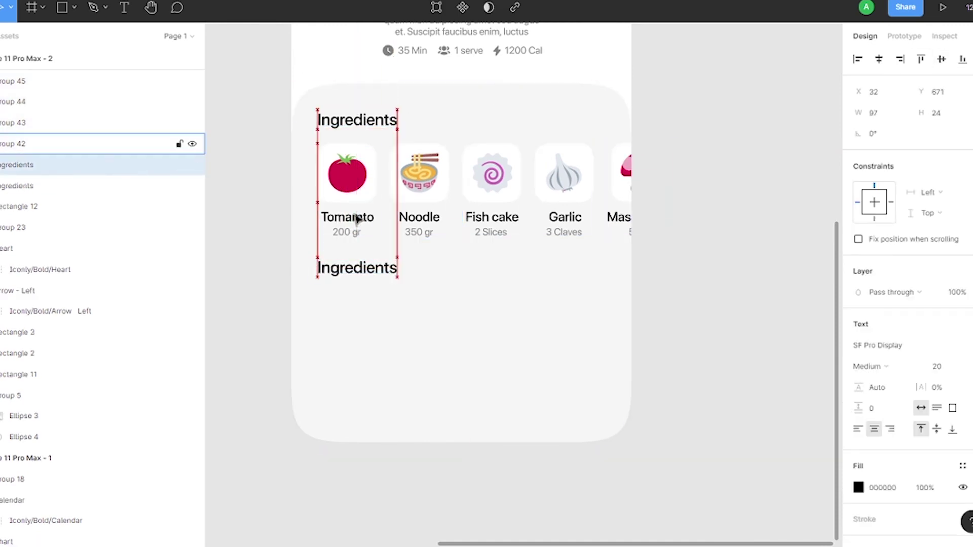
double_click(374, 265)
type("Ditails")
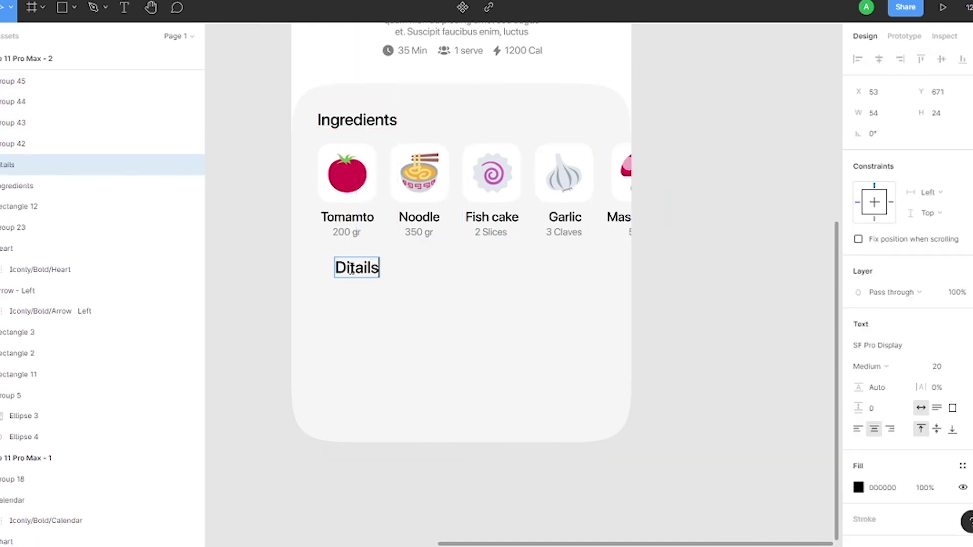
key("Escape")
left_click_drag(351, 269, 337, 269)
left_click_drag(252, 245, 457, 168)
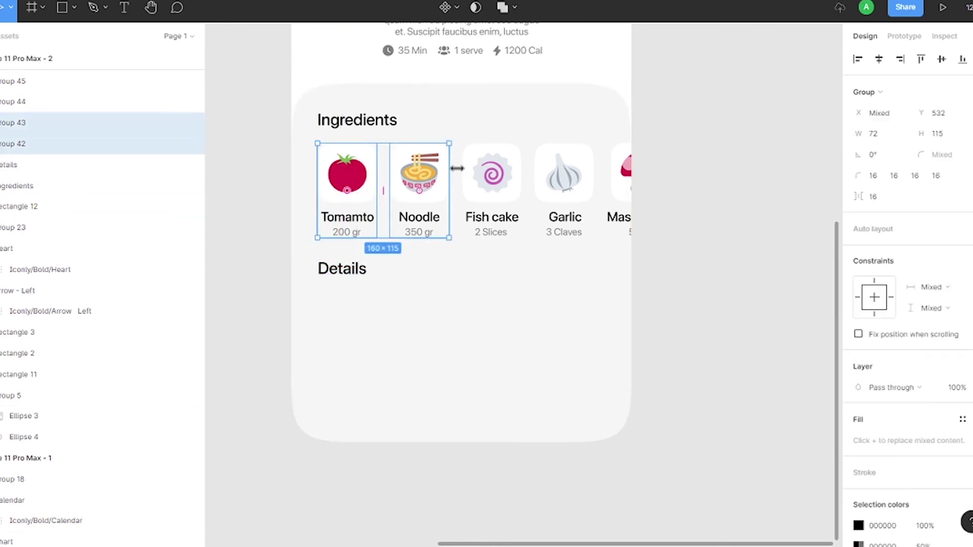
key("Tab")
- Fill a text box under Details with 10 Lorem ipsum placeholder sentences
left_click_drag(318, 296, 608, 406)
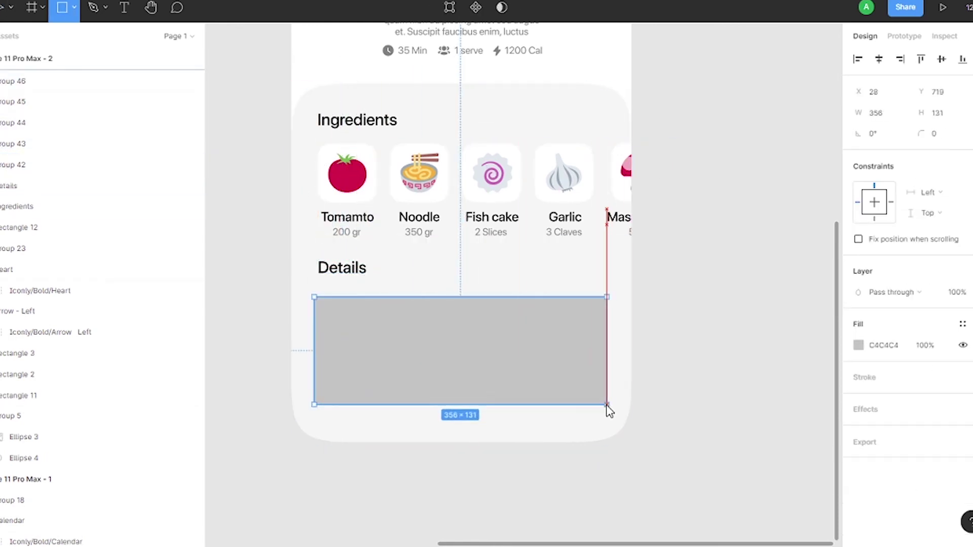
key("Delete")
key("t")
left_click_drag(311, 295, 606, 400)
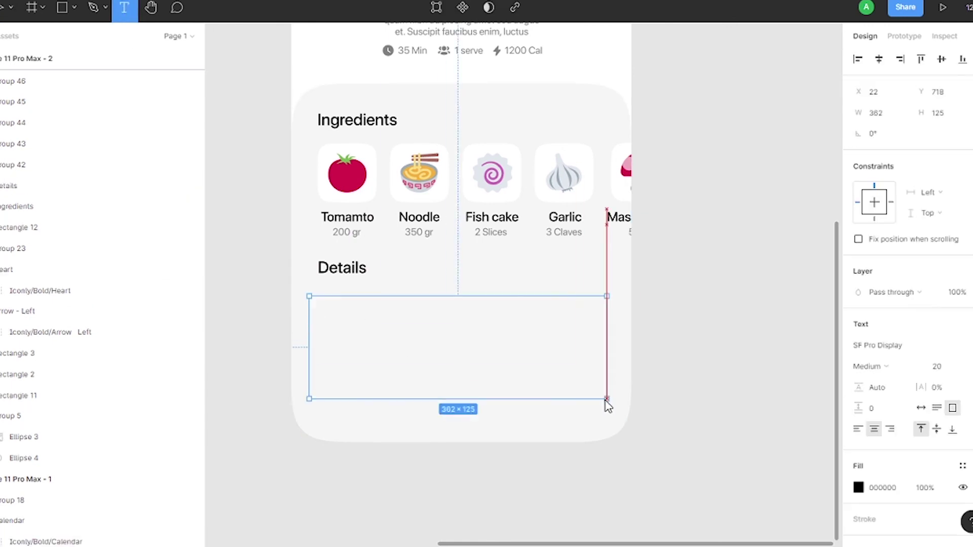
right_click(390, 321)
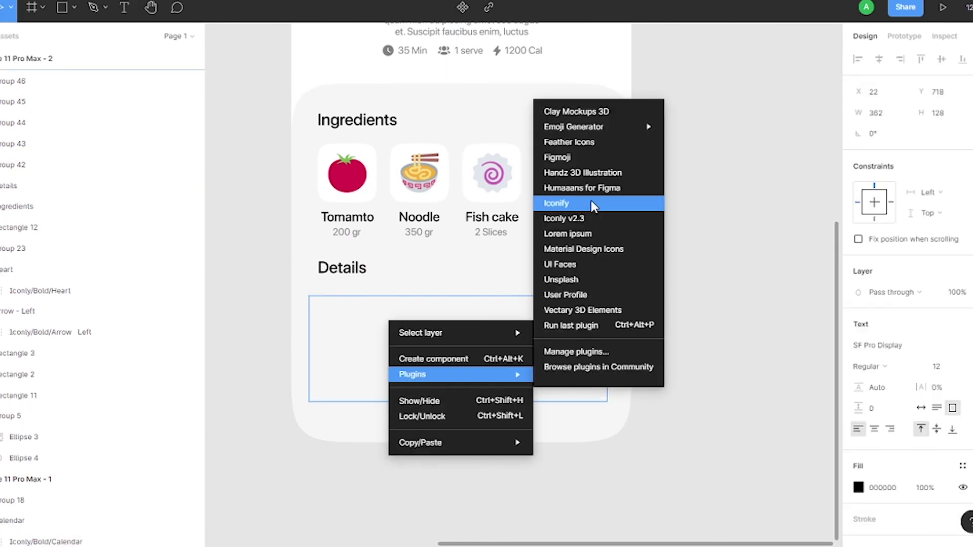
left_click(591, 203)
left_click(445, 245)
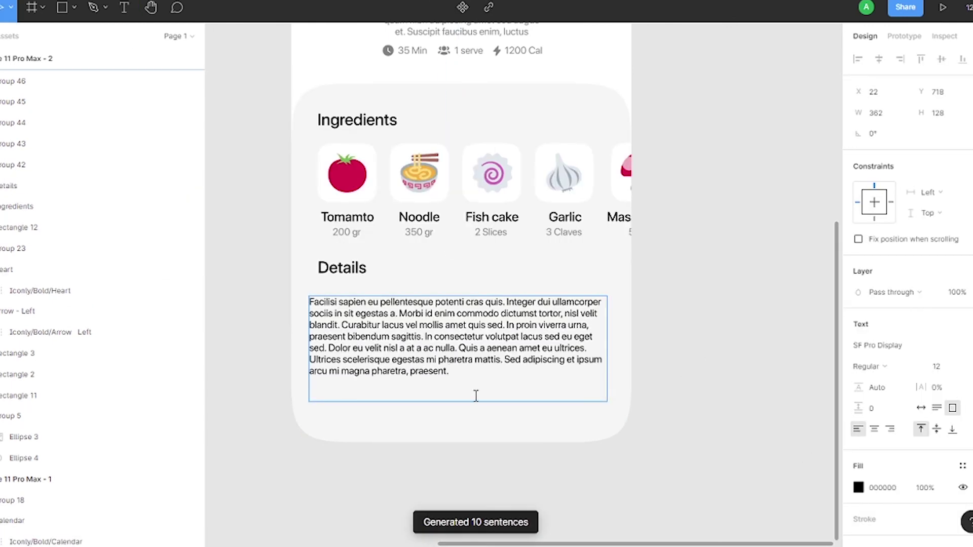
- Give the placeholder paragraph line height 20 and 50% opacity, and narrow its box
left_click(894, 388)
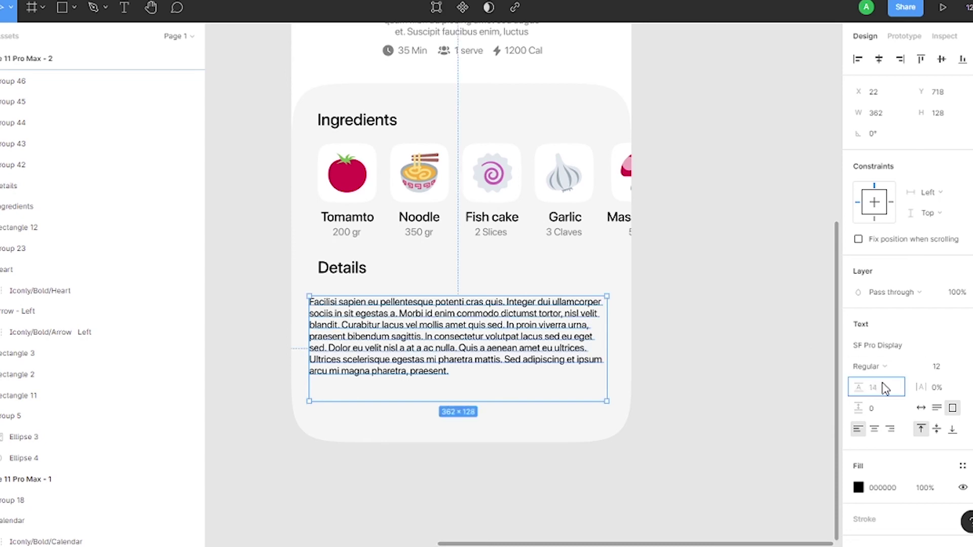
type("16")
key("Up")
key("Up")
key("Up")
left_click(963, 293)
type("50")
key("Return")
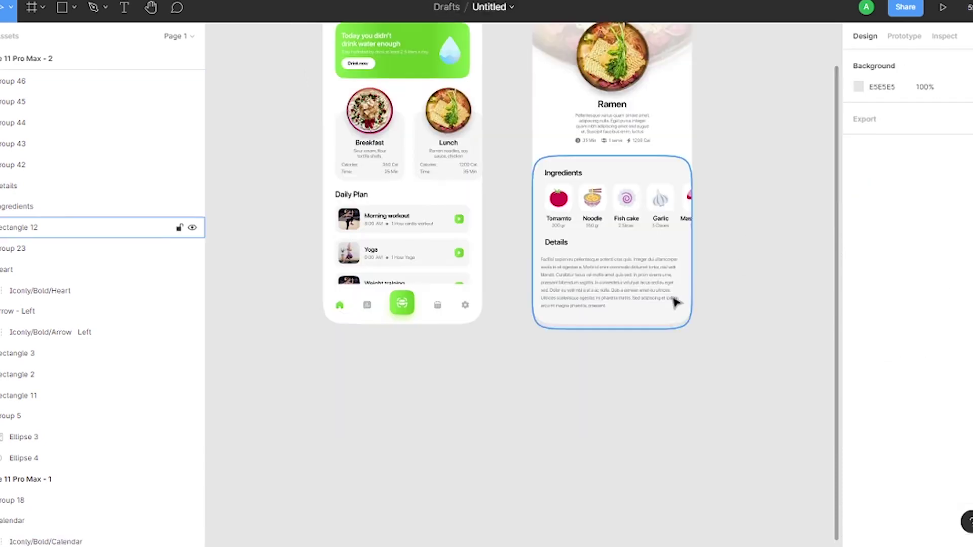
left_click_drag(401, 264, 409, 263)
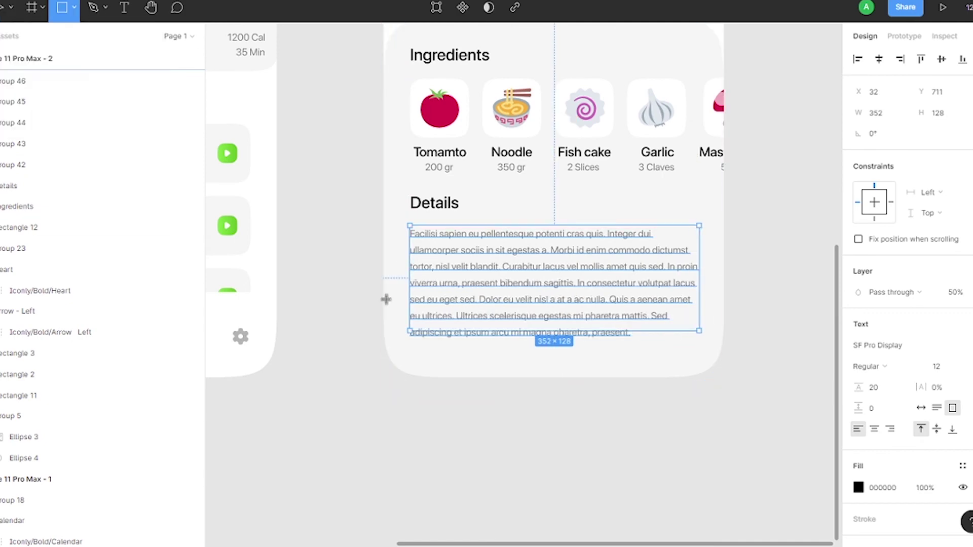
- Overlay the paragraph bottom with an F6F6F6 linear gradient fading from 0% to 100%, then add a grey rectangle below
left_click_drag(386, 299, 730, 381)
left_click(858, 345)
left_click(715, 207)
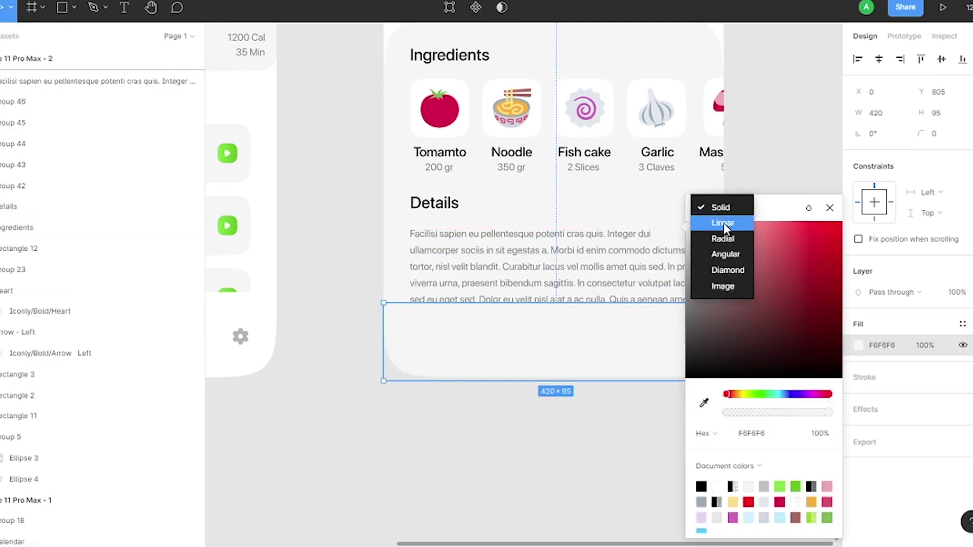
scroll(602, 343, "up", 3)
scroll(602, 343, "up", 3)
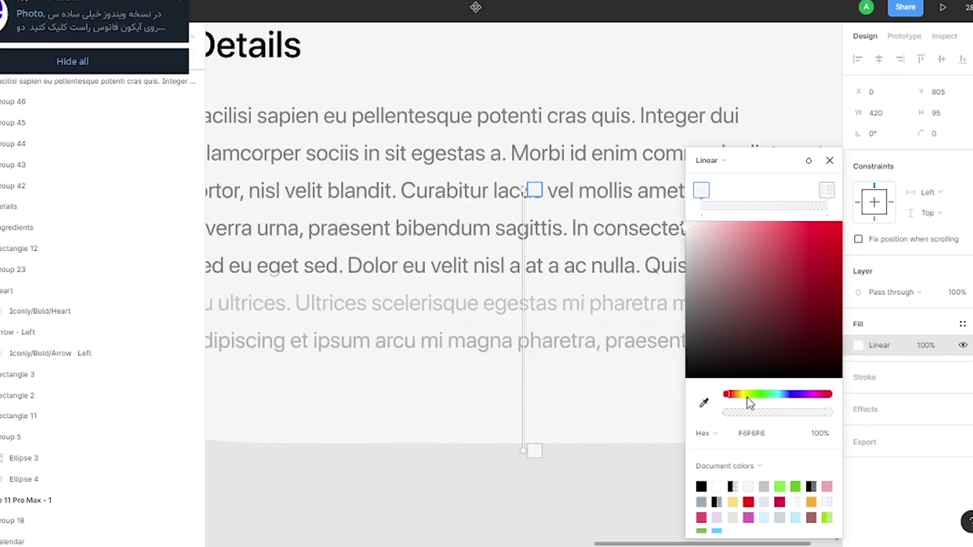
left_click(521, 451)
left_click(521, 439)
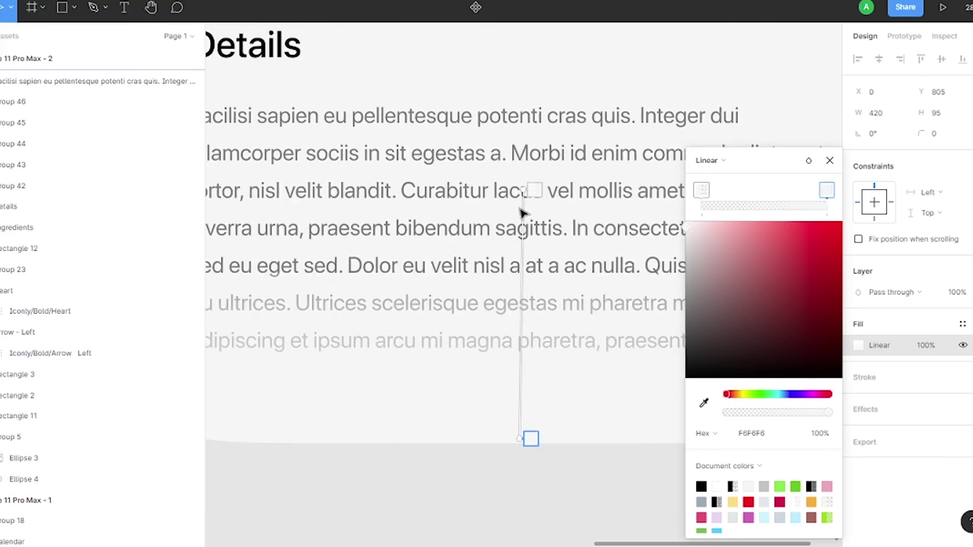
scroll(528, 360, "down", 5)
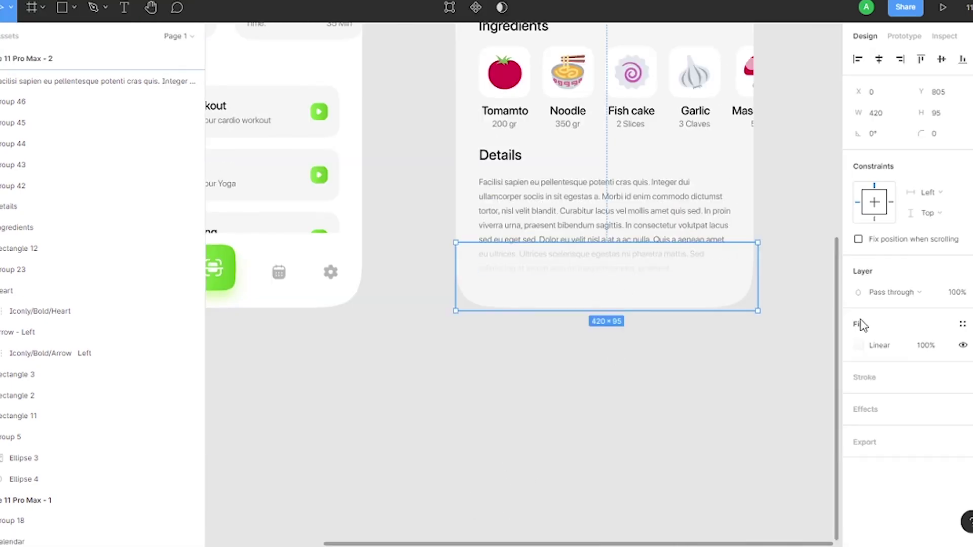
left_click(858, 345)
left_click(604, 343)
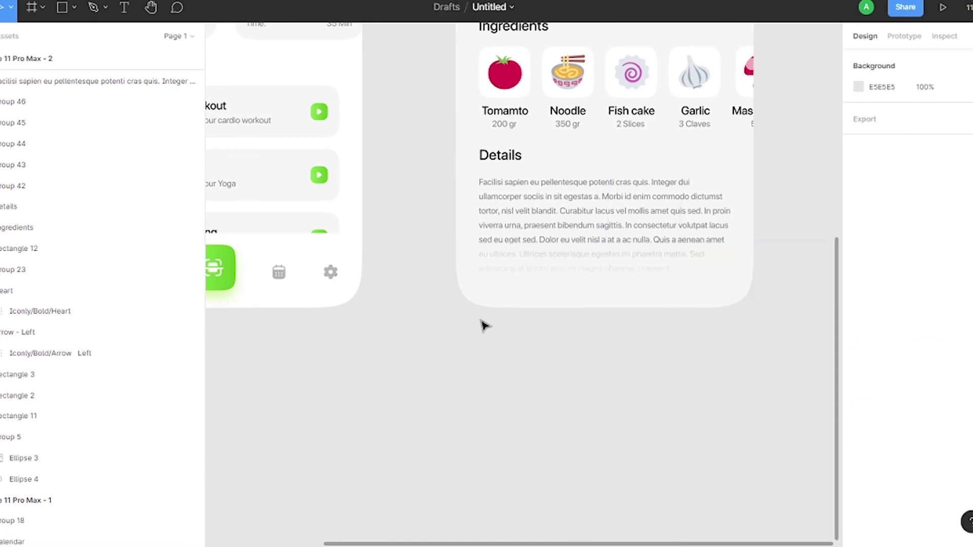
left_click_drag(544, 242, 657, 286)
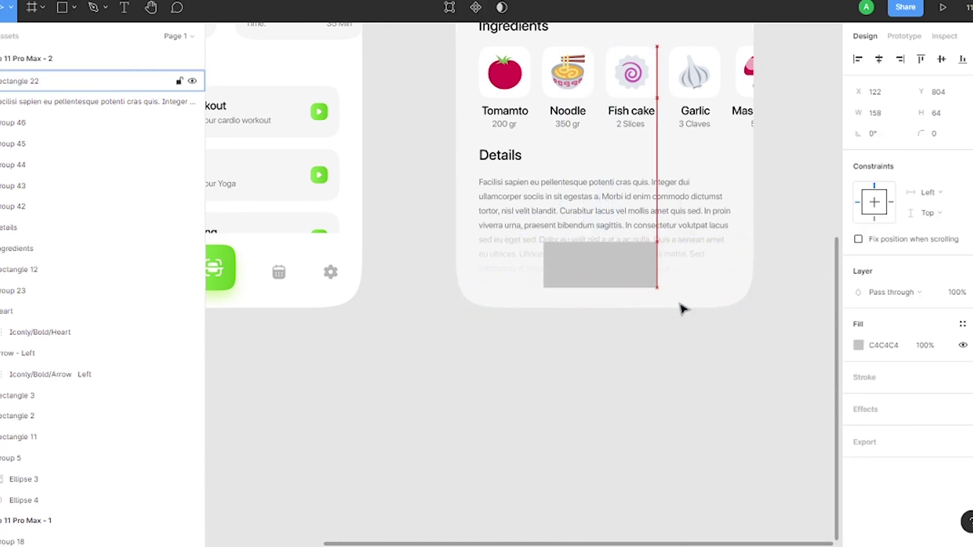
- Give the grey button rectangle a corner radius of 16
scroll(553, 252, "up", 5)
left_click(936, 133)
type("16")
key("Return")
key("Escape")
- Add a size-16, Medium 'Watch Video' label and move it into the grey rectangle
key("t")
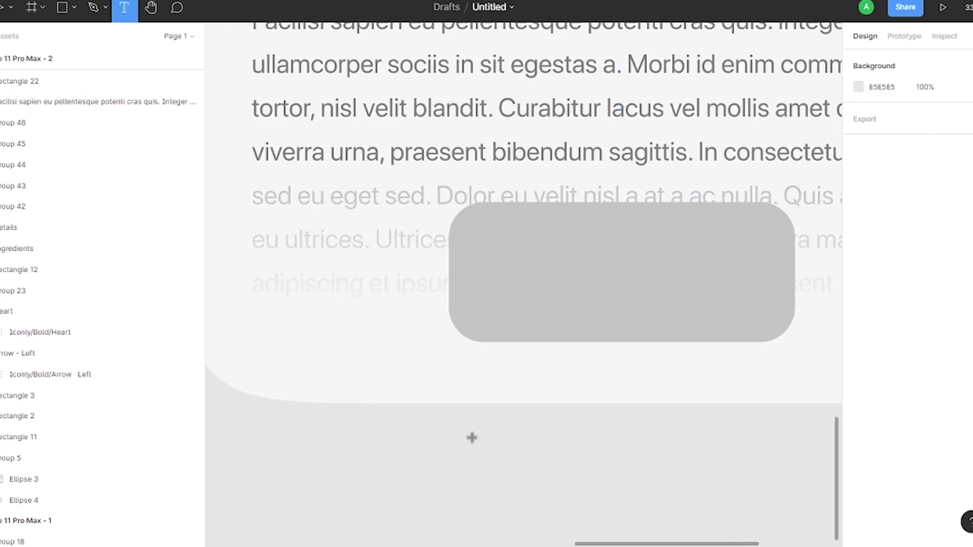
left_click_drag(463, 432, 611, 492)
type("Watch Video")
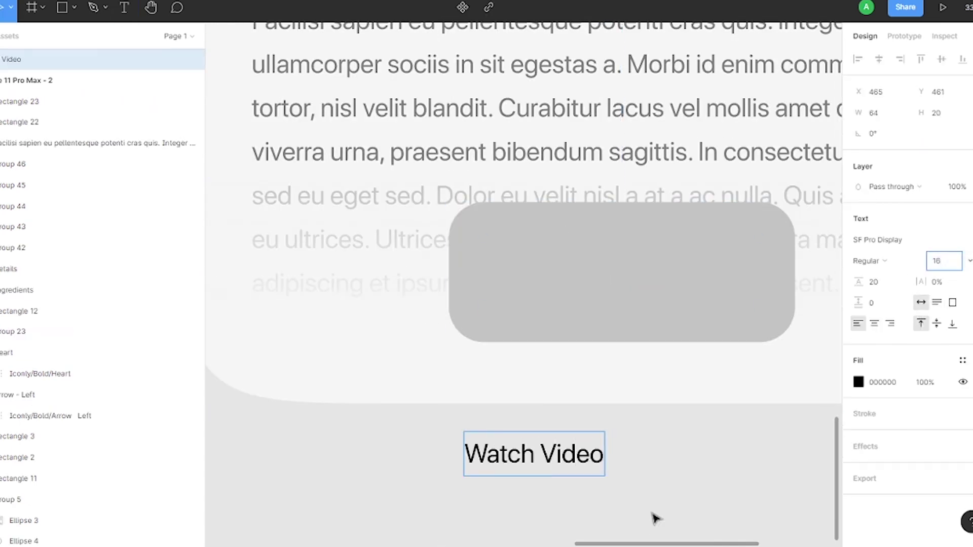
key("Return")
left_click(869, 261)
left_click(869, 281)
left_click_drag(624, 451, 673, 213)
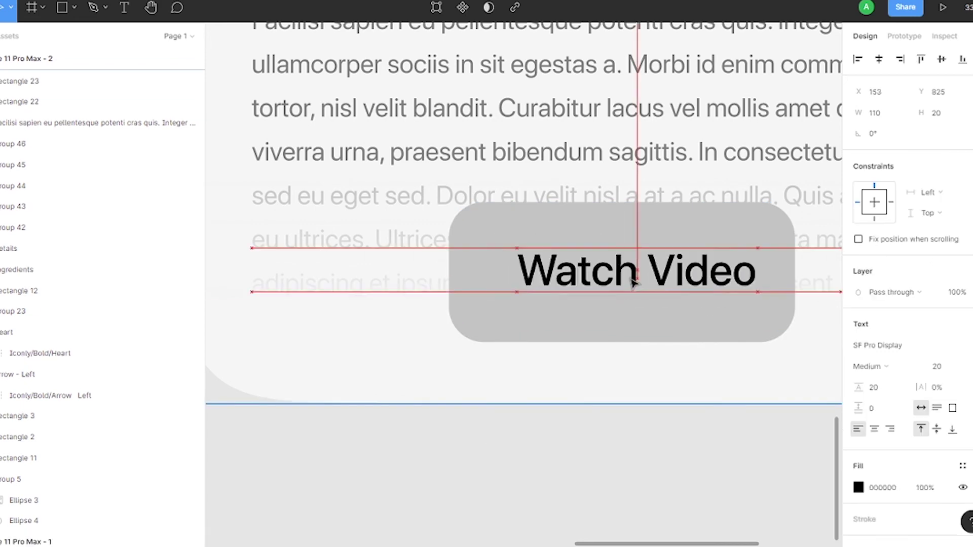
- Adjust the button rectangle's height around the Watch Video label
left_click(673, 213)
left_click(691, 258)
scroll(690, 257, "down", 5)
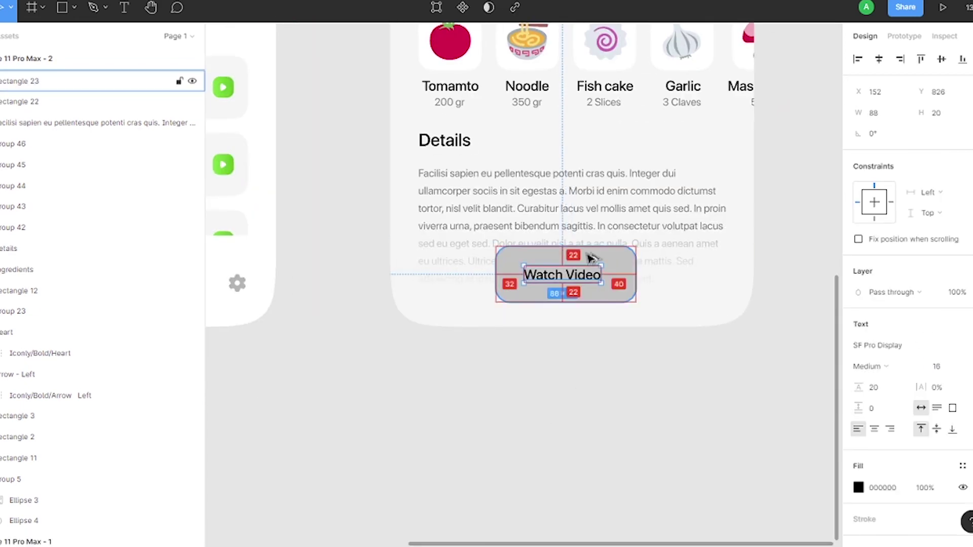
scroll(588, 256, "up", 5)
left_click(559, 305)
mouse_move(556, 406)
left_mouse_down()
mouse_move(539, 396)
mouse_move(532, 418)
left_mouse_up()
left_click(542, 355)
left_click_drag(542, 354, 544, 366)
- Narrow the button rectangle to about 136×52, keeping it centred
left_click(405, 386)
left_click_drag(396, 359, 401, 359)
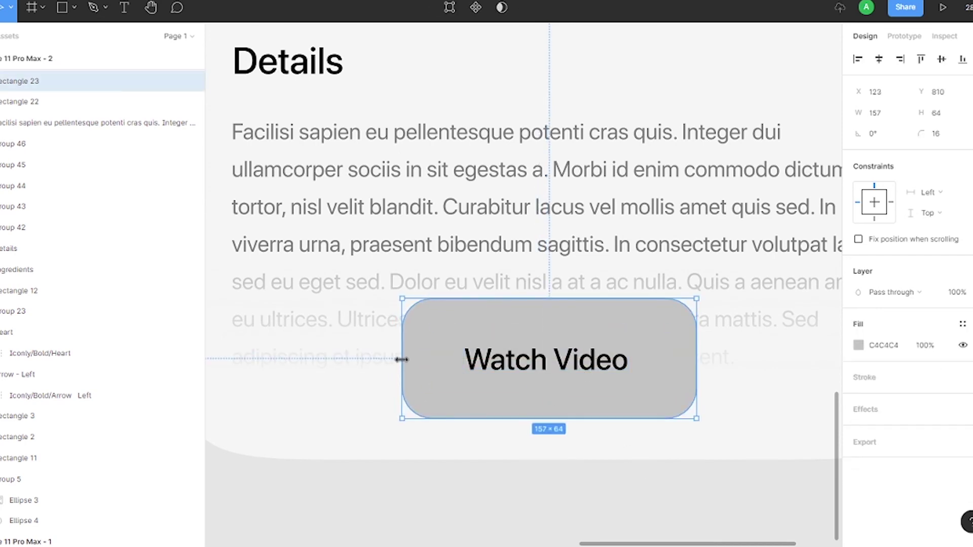
left_click_drag(549, 418, 548, 407)
left_click_drag(402, 359, 417, 360)
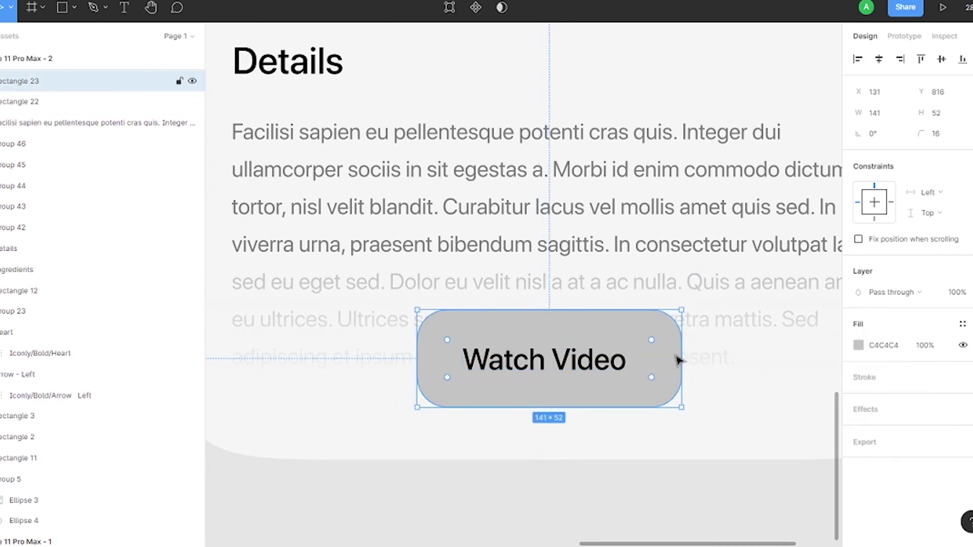
left_click_drag(681, 360, 665, 362)
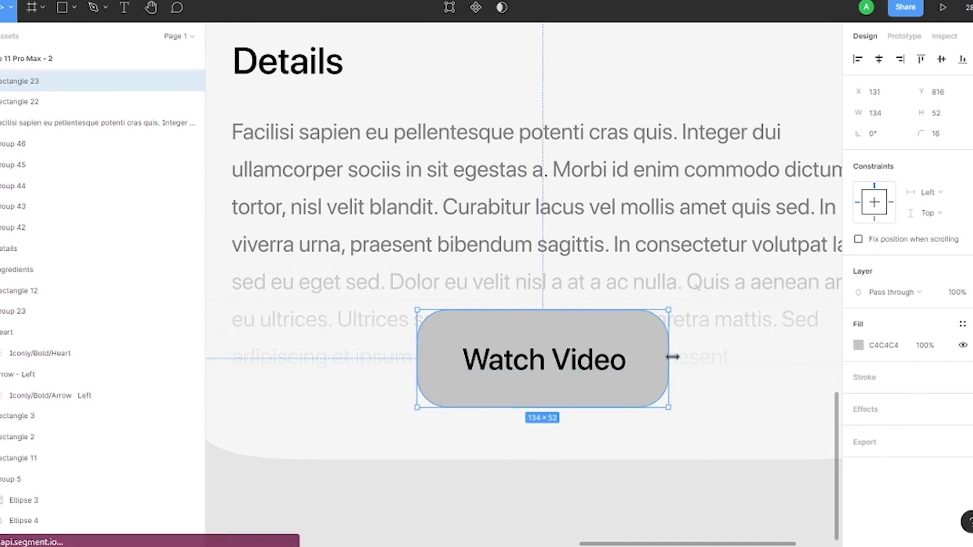
- Set the Watch Video label's font weight to Semibold
left_click(545, 358)
left_click(884, 315)
left_click(913, 361)
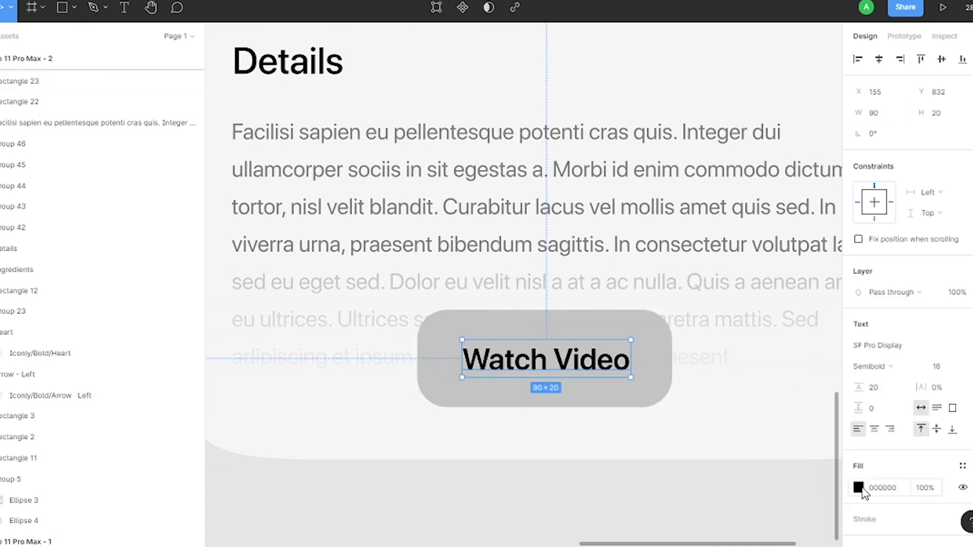
left_click(654, 390)
- Fill the button rectangle with a green linear gradient
left_click(857, 345)
left_click_drag(554, 418, 532, 389)
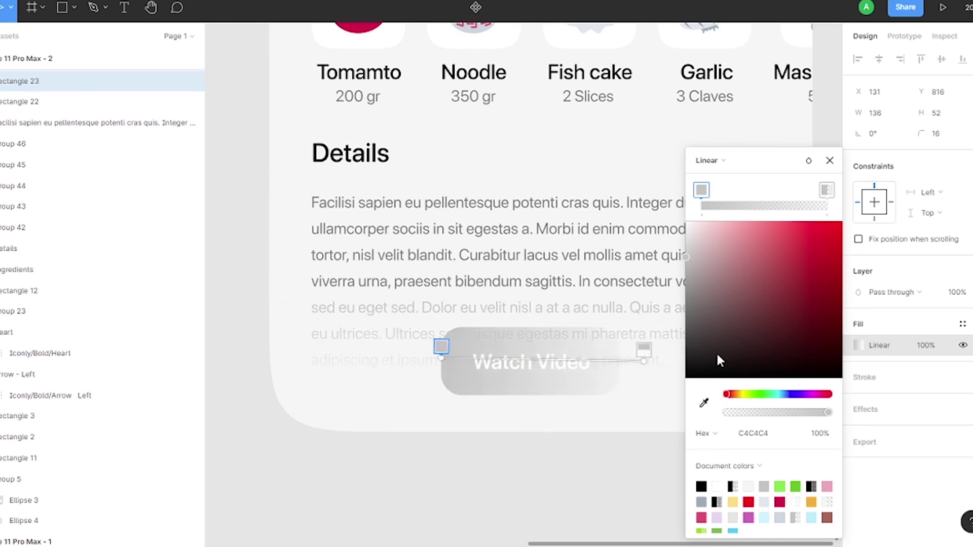
left_click(704, 402)
left_click(779, 87)
key("Escape")
- Add a green 7FDD4F drop shadow with reduced opacity to the button
scroll(527, 379, "up", 2)
left_click(963, 409)
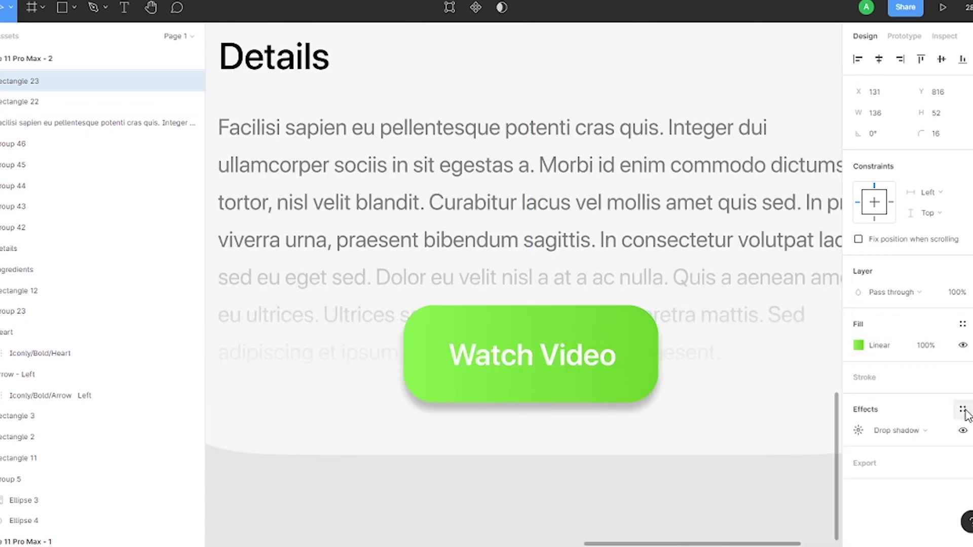
left_click(857, 430)
left_click(701, 505)
left_click(607, 486)
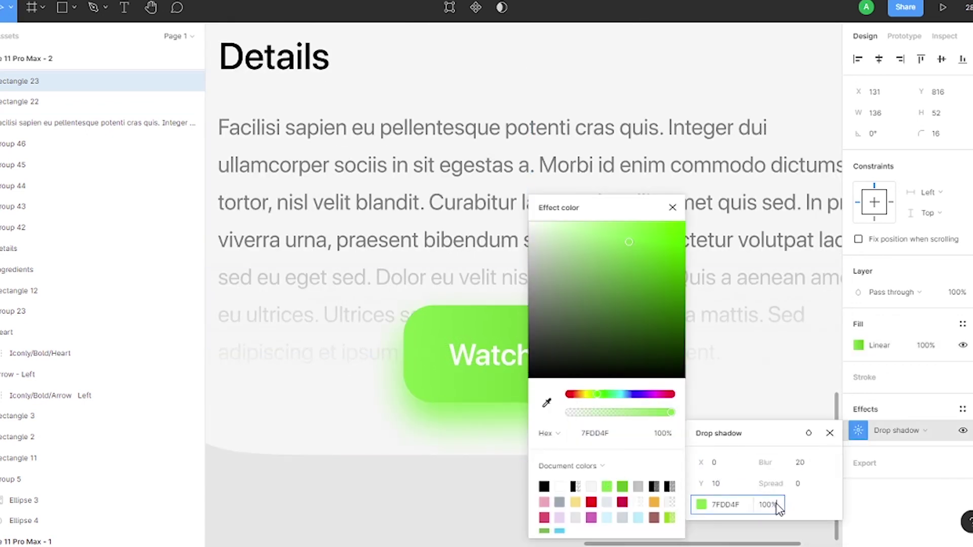
left_click_drag(674, 412, 608, 419)
key("Escape")
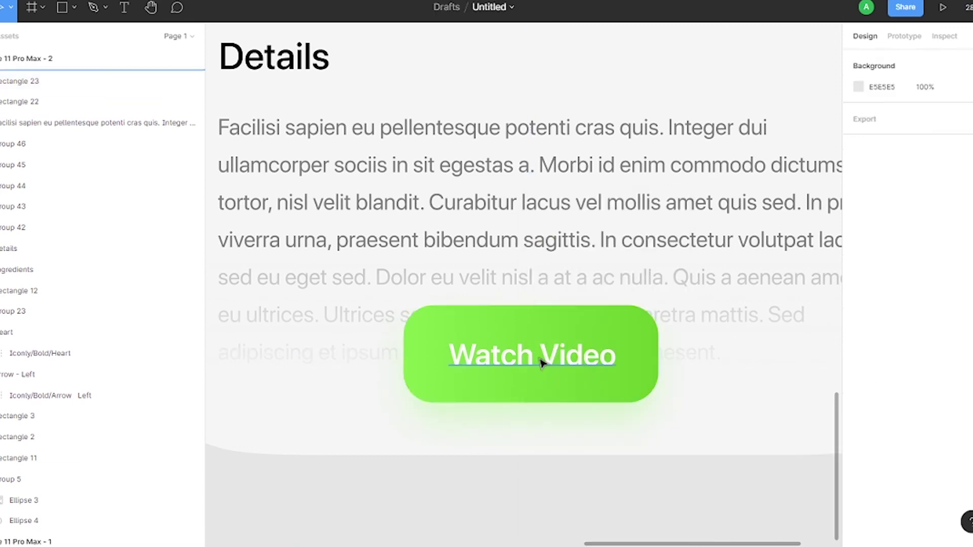
left_click(542, 363)
scroll(608, 445, "down", 5)
- Nudge the Watch Video button slightly down and review both finished phone screens
key("Down")
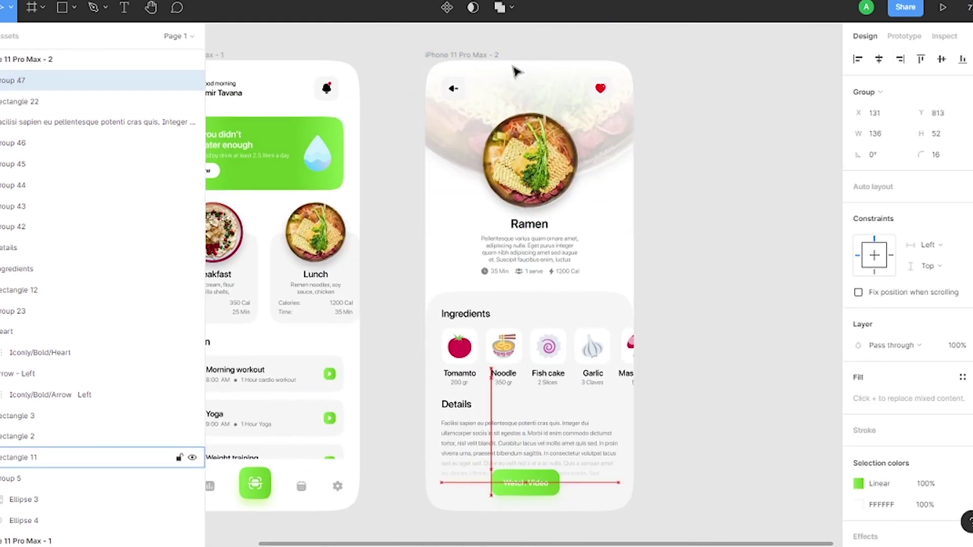
key("Down")
key("Down")
key("Escape")
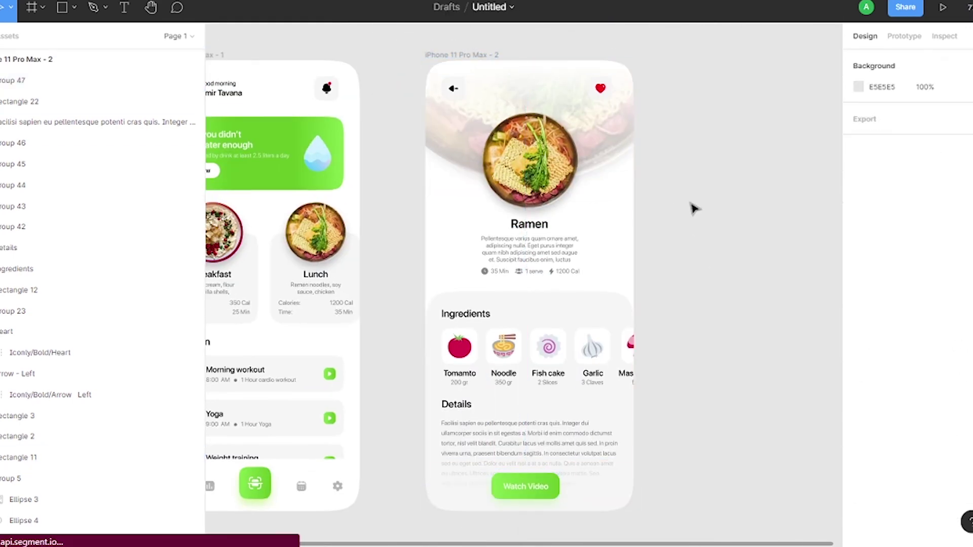
scroll(694, 208, "down", 3)
left_click(308, 374)
key("Escape")
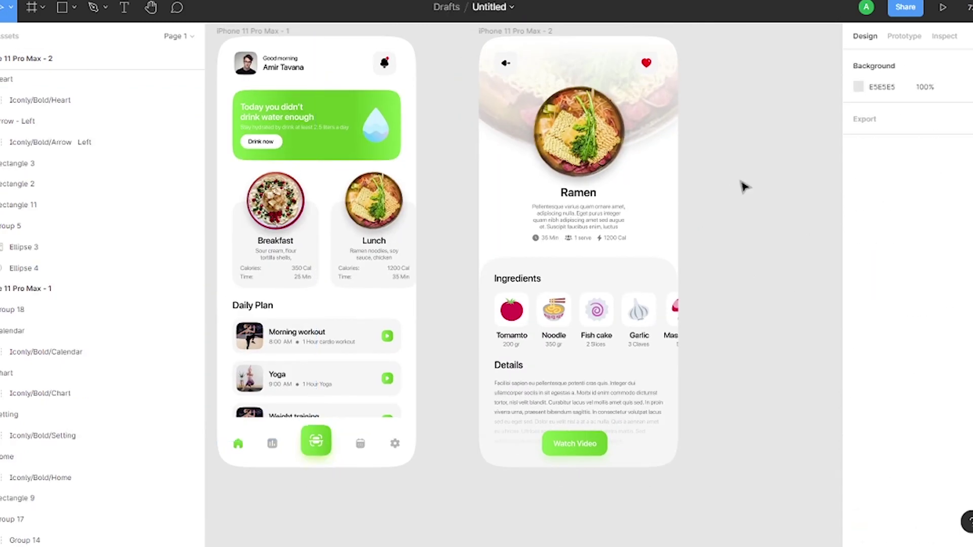